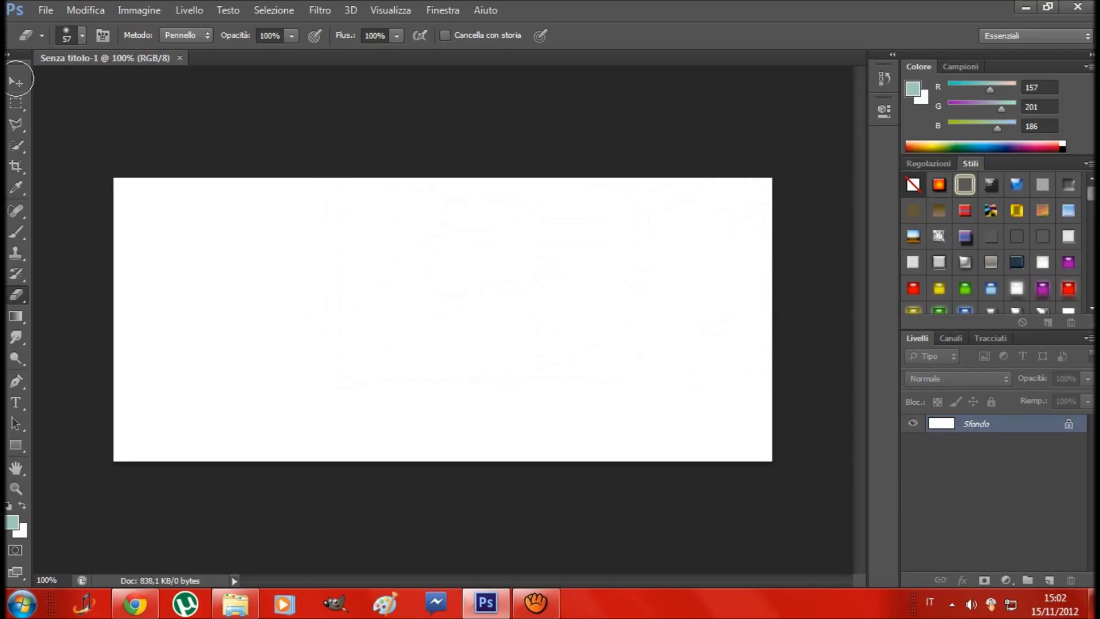
- Switch to the Move tool on the blank white banner document
left_click(18, 84)
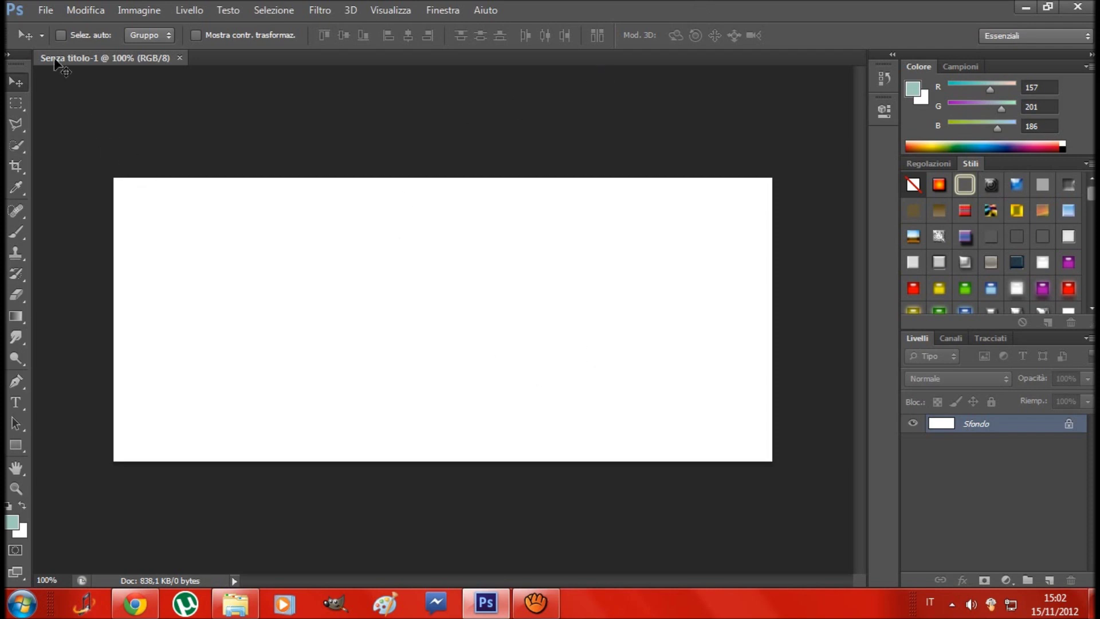
left_click(45, 10)
- Place texture 5 from the Desktop grafica/texture folder into the banner
left_click(94, 272)
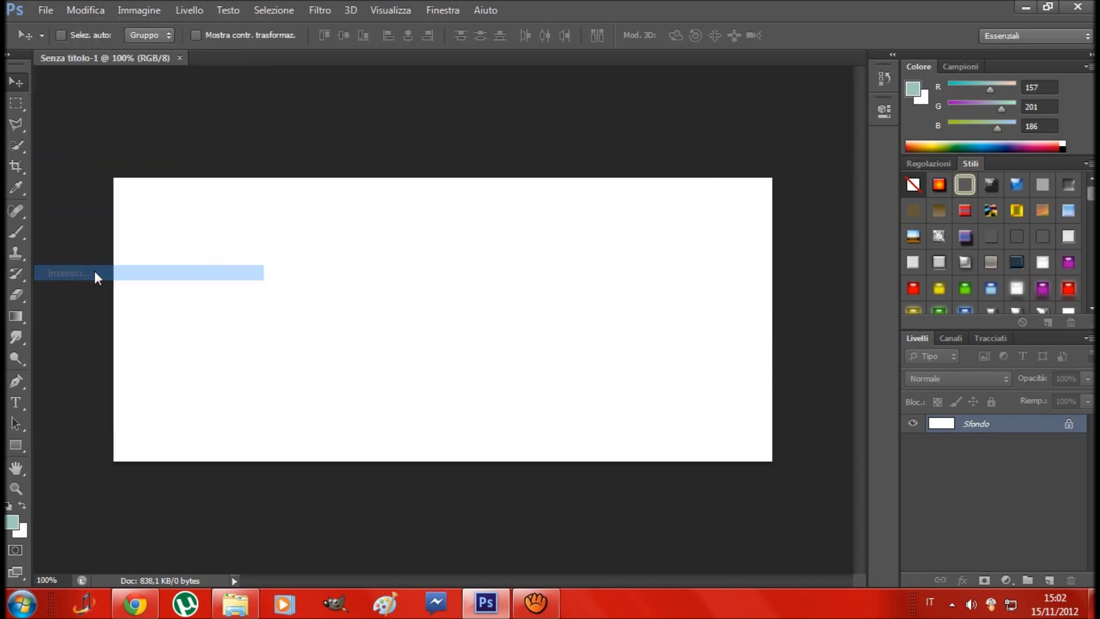
left_click(367, 192)
double_click(511, 301)
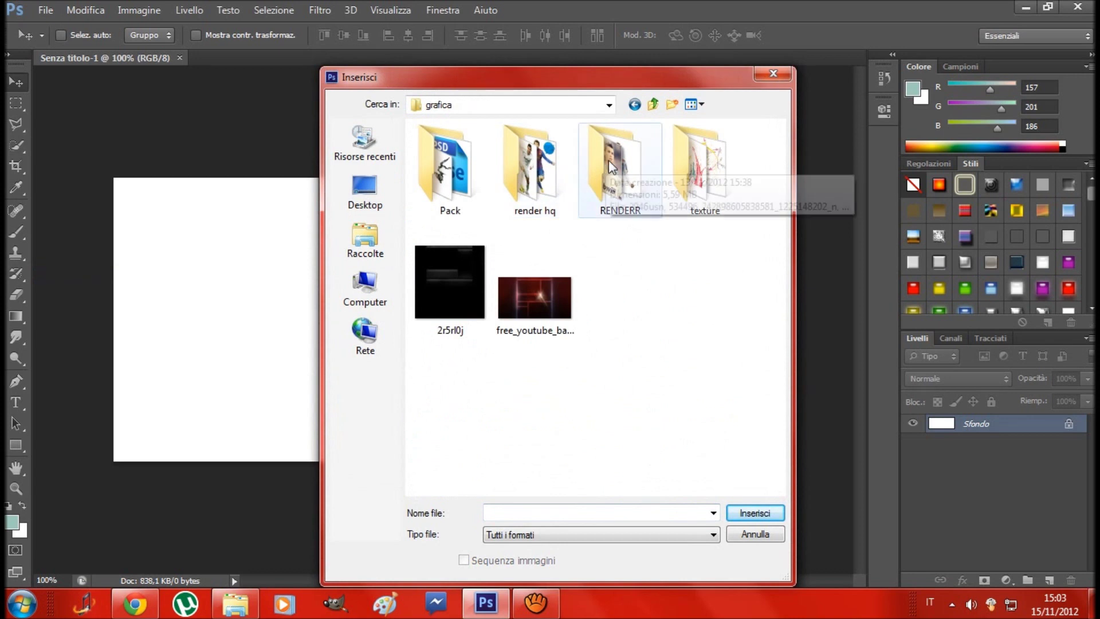
double_click(688, 161)
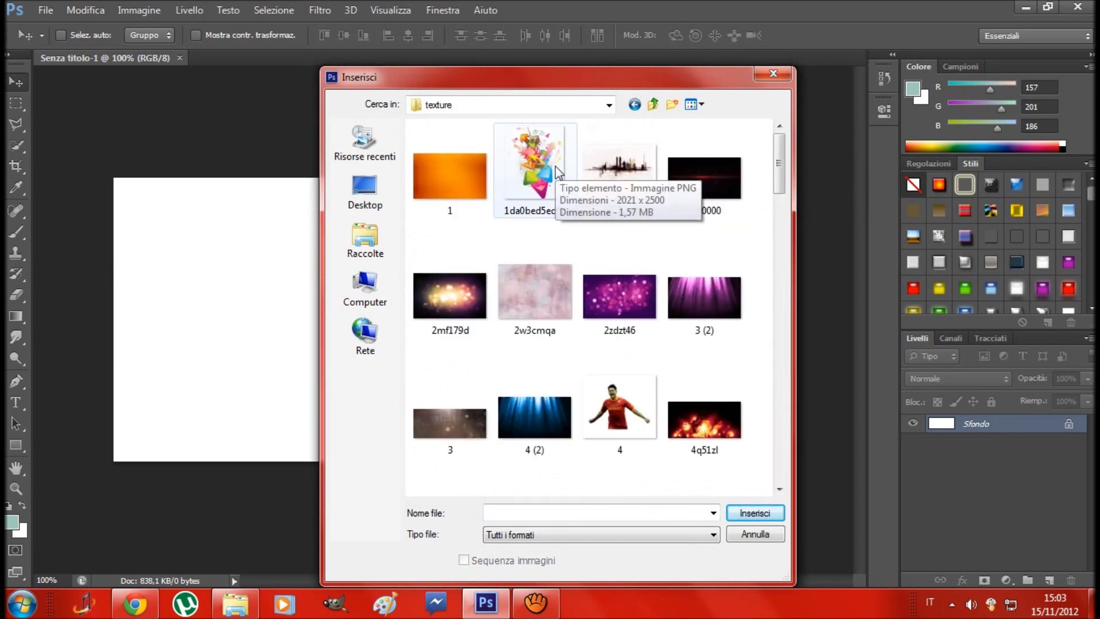
scroll(555, 166, "down", 3)
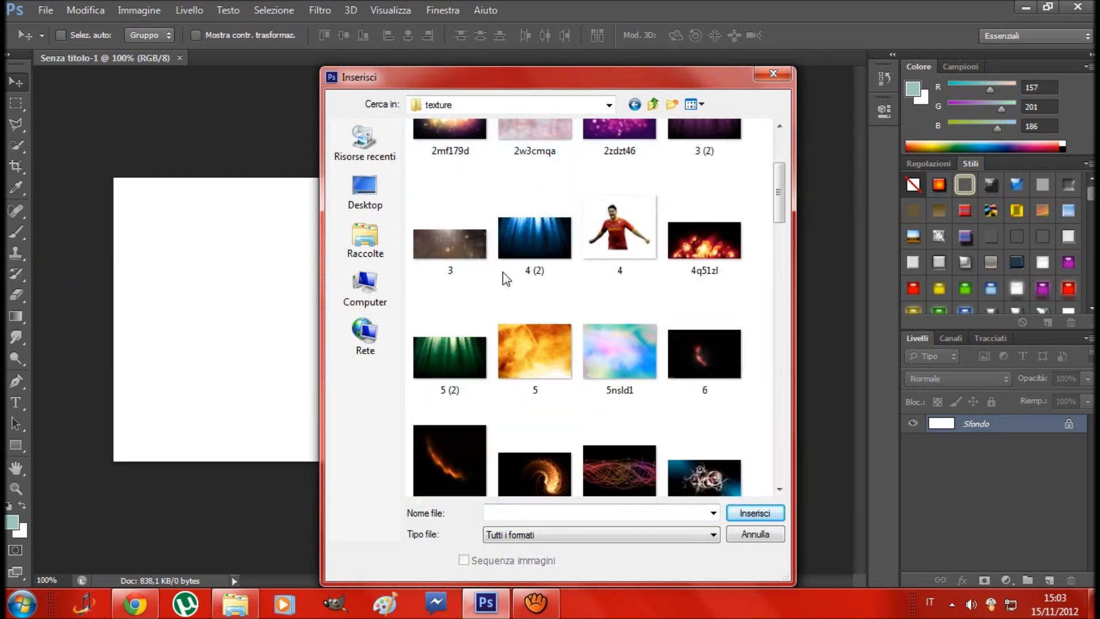
double_click(528, 332)
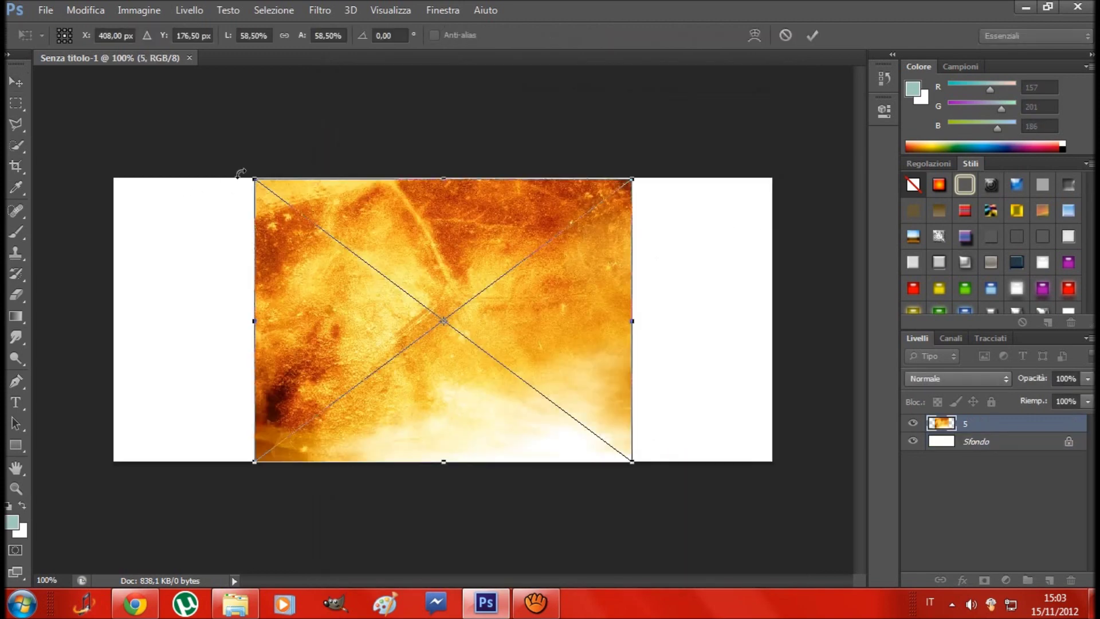
- Stretch texture 5 to fill the canvas, keeping it in Normal blending
left_click_drag(254, 178, 105, 158)
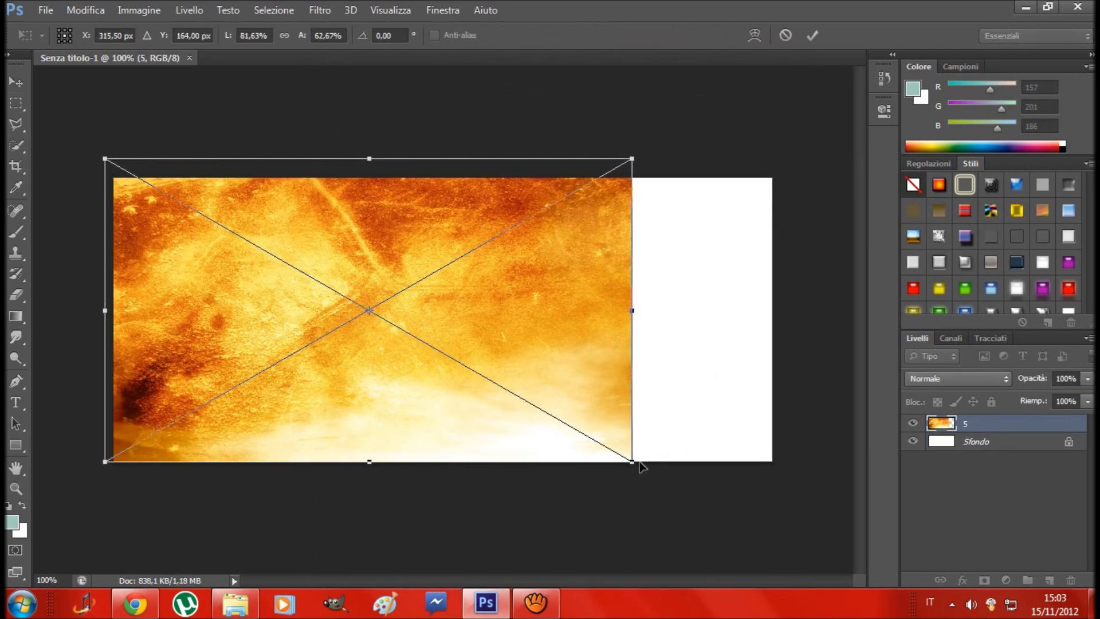
left_click_drag(634, 462, 773, 462)
key("Return")
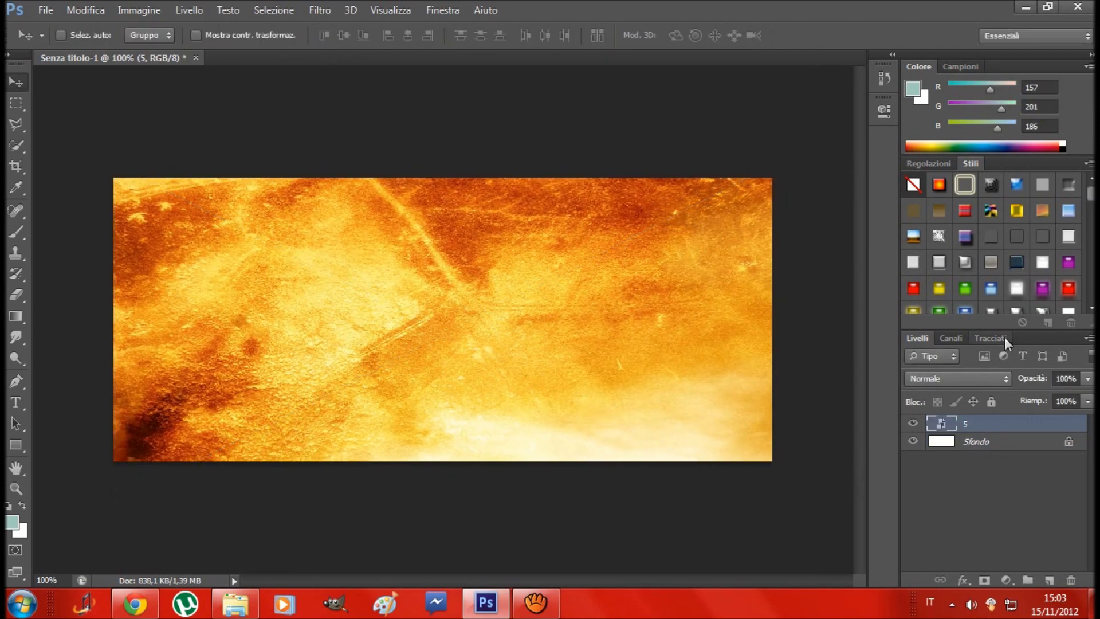
left_click(994, 379)
left_click(994, 379)
left_click(999, 380)
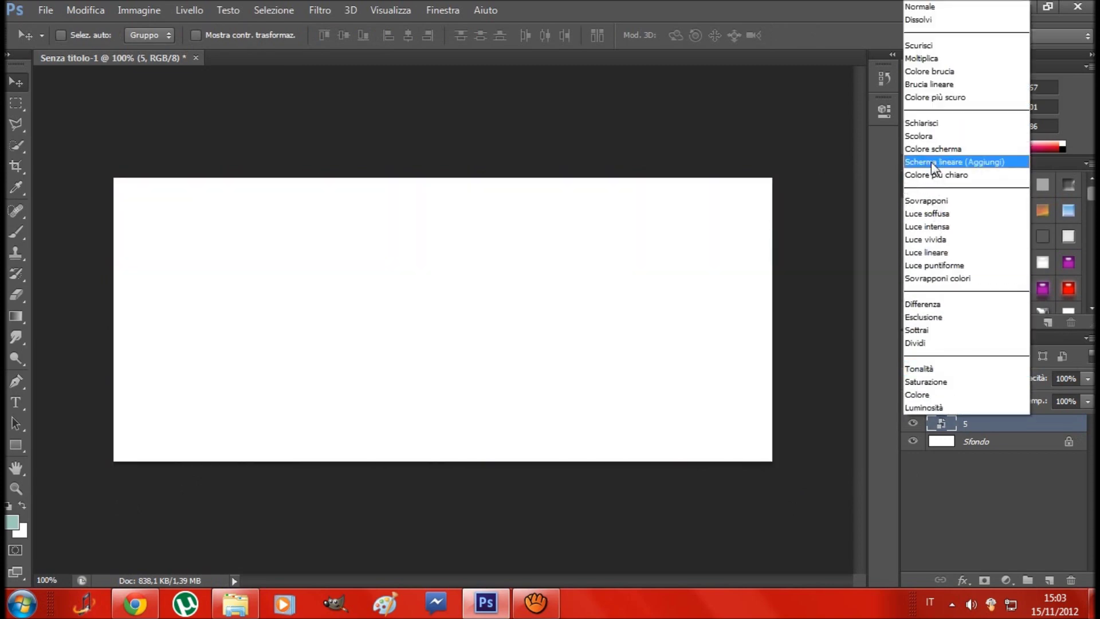
left_click(937, 7)
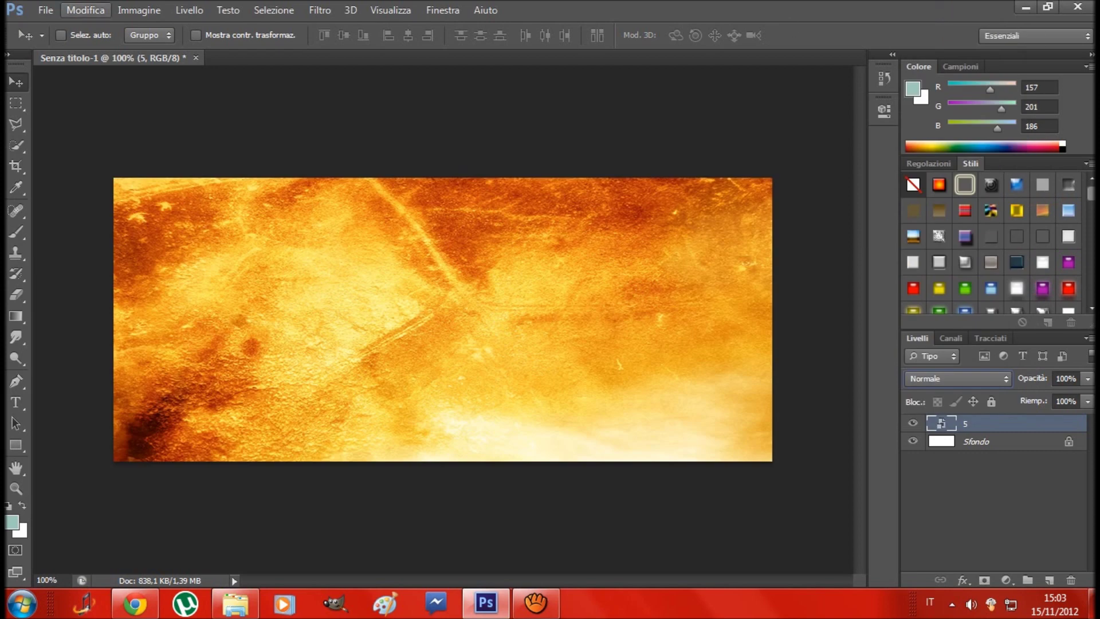
left_click(45, 10)
- Place the vxz2if texture and stretch it to cover the canvas
left_click(122, 280)
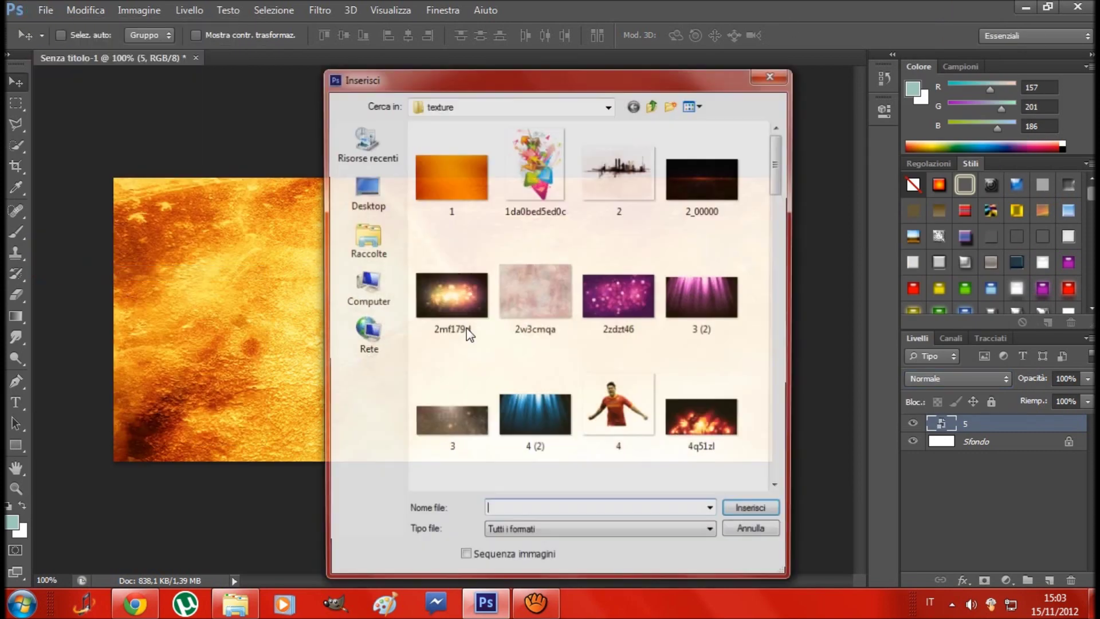
left_click(543, 317)
scroll(542, 315, "down", 10)
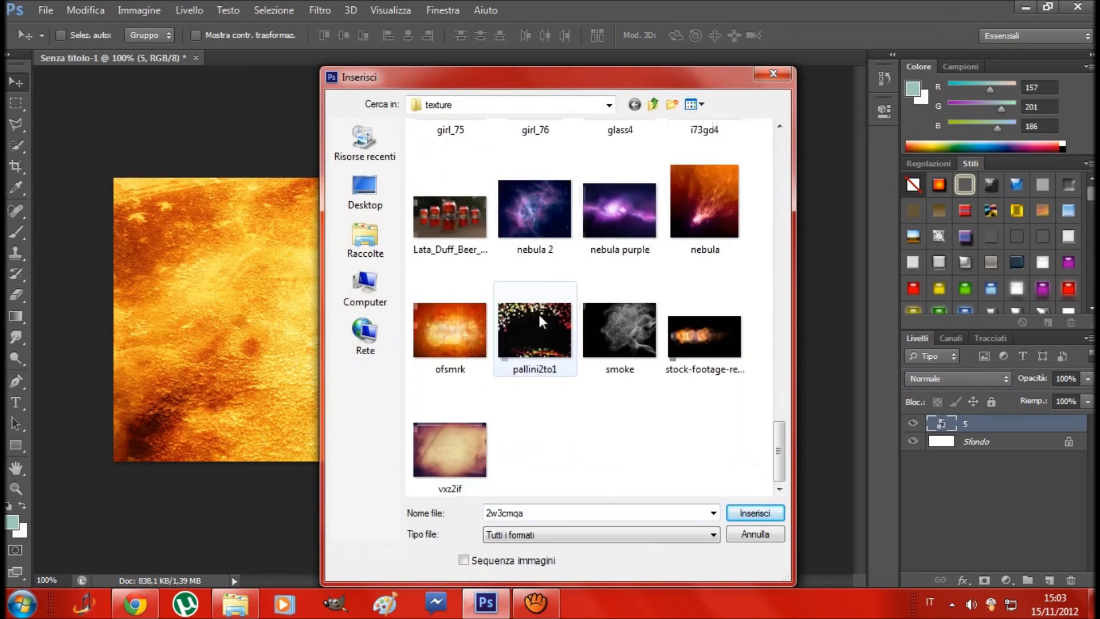
double_click(450, 438)
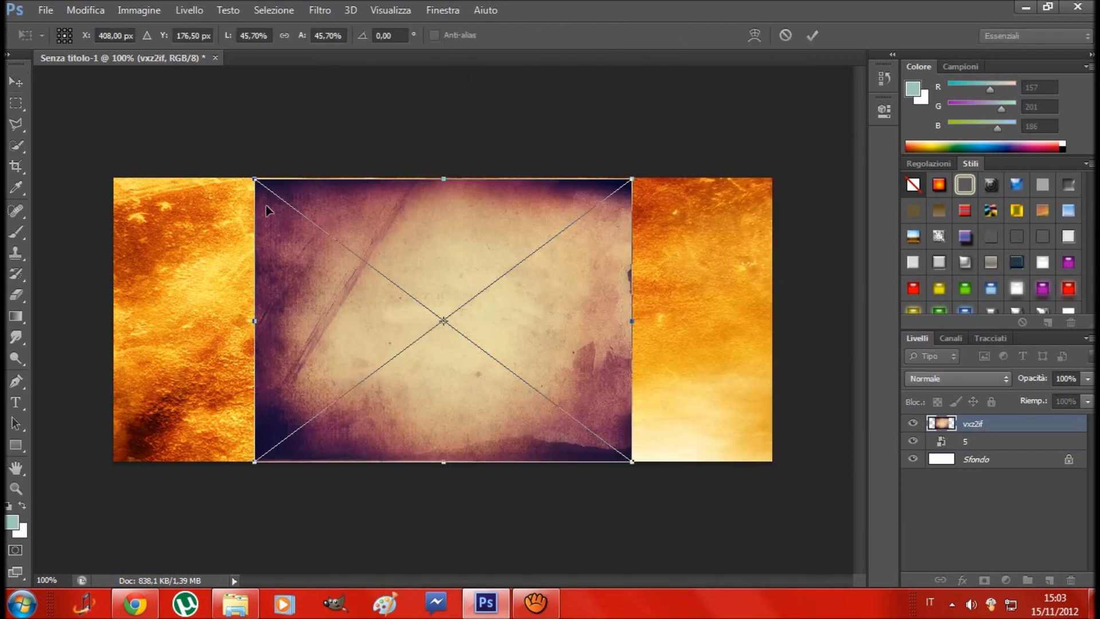
left_click_drag(257, 180, 90, 159)
left_click_drag(633, 462, 782, 483)
key("Return")
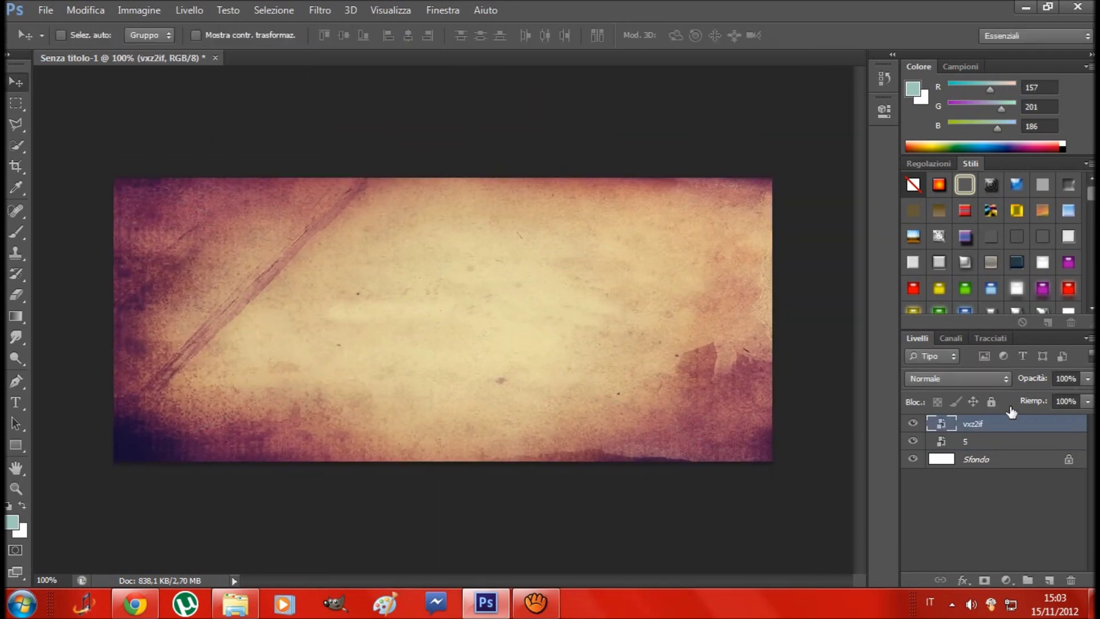
- Try Overlay, then set the vxz2if layer to Linear Dodge blending
left_click(1000, 379)
left_click(928, 203)
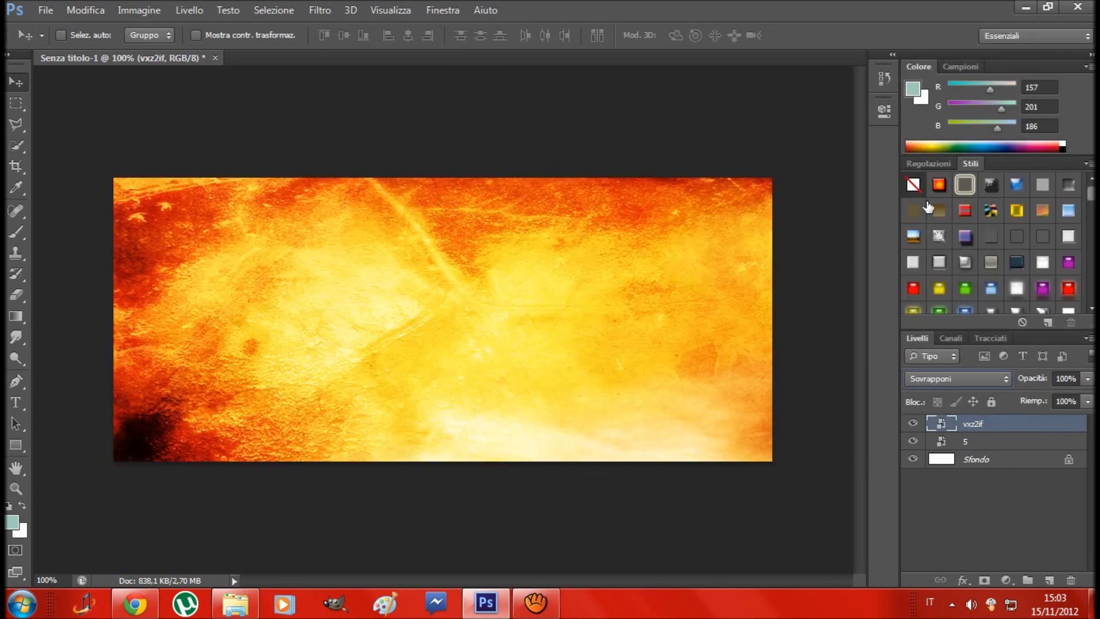
mouse_move(572, 277)
left_mouse_down()
mouse_move(560, 266)
mouse_move(560, 298)
left_mouse_up()
left_click(913, 424)
left_click(998, 378)
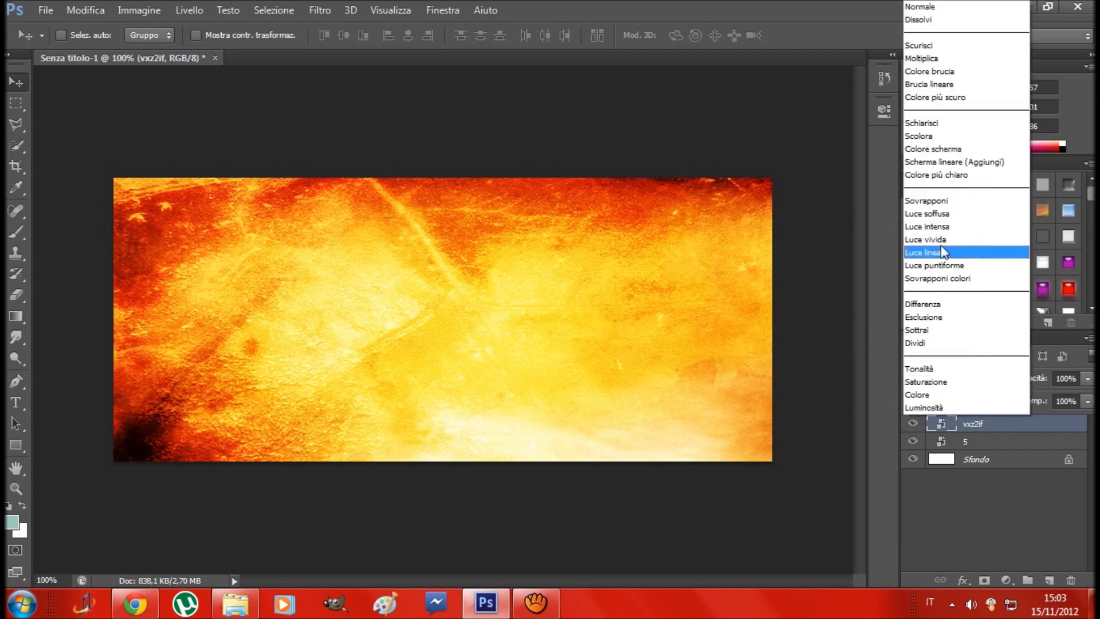
left_click(936, 167)
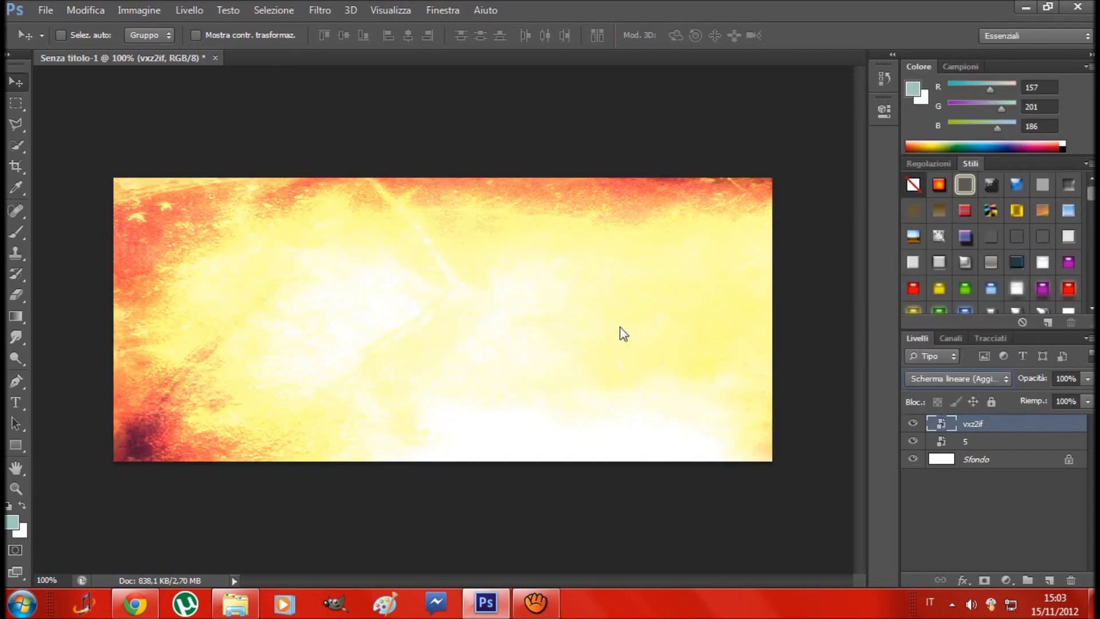
- Set vxz2if opacity to 41% and show the layer again
left_click(1088, 379)
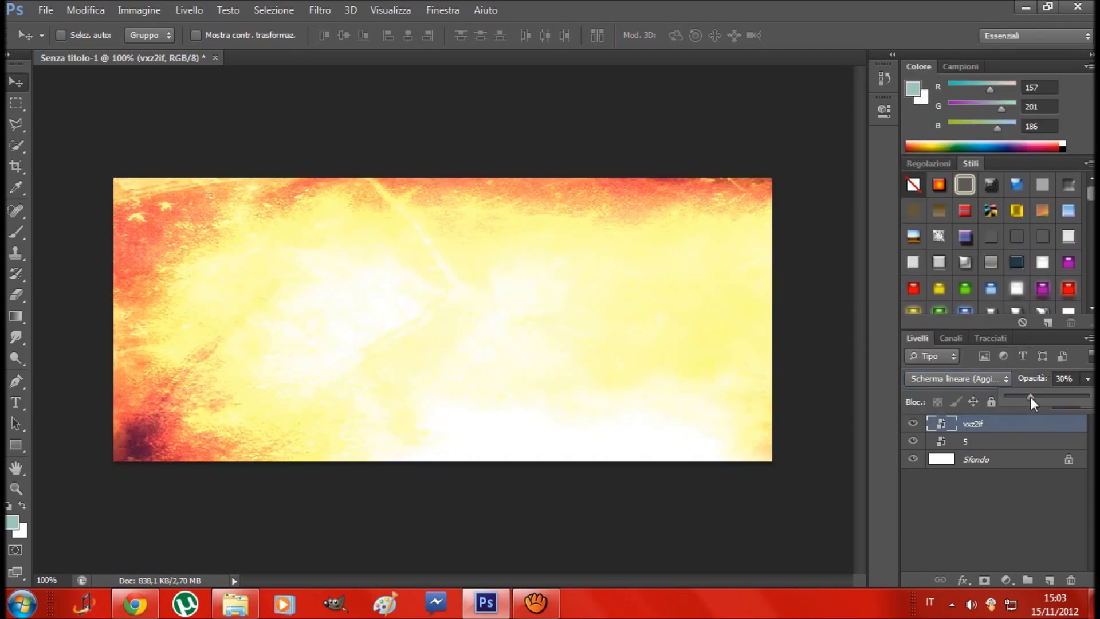
left_click_drag(1031, 397, 1040, 398)
left_click_drag(468, 349, 459, 339)
left_click(906, 425)
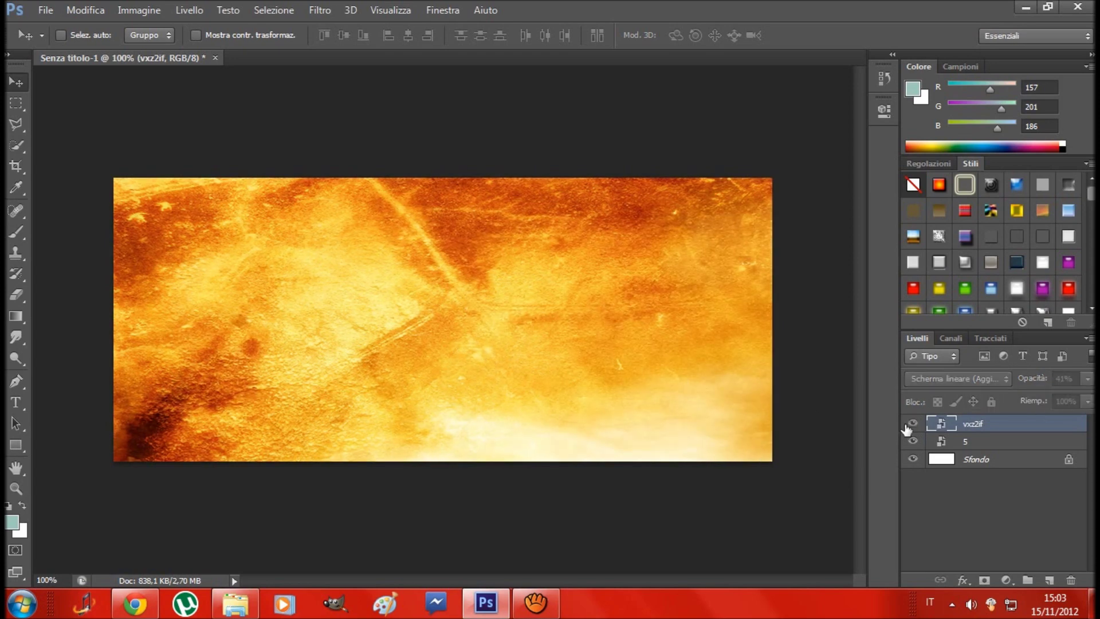
left_click(47, 10)
left_click(112, 274)
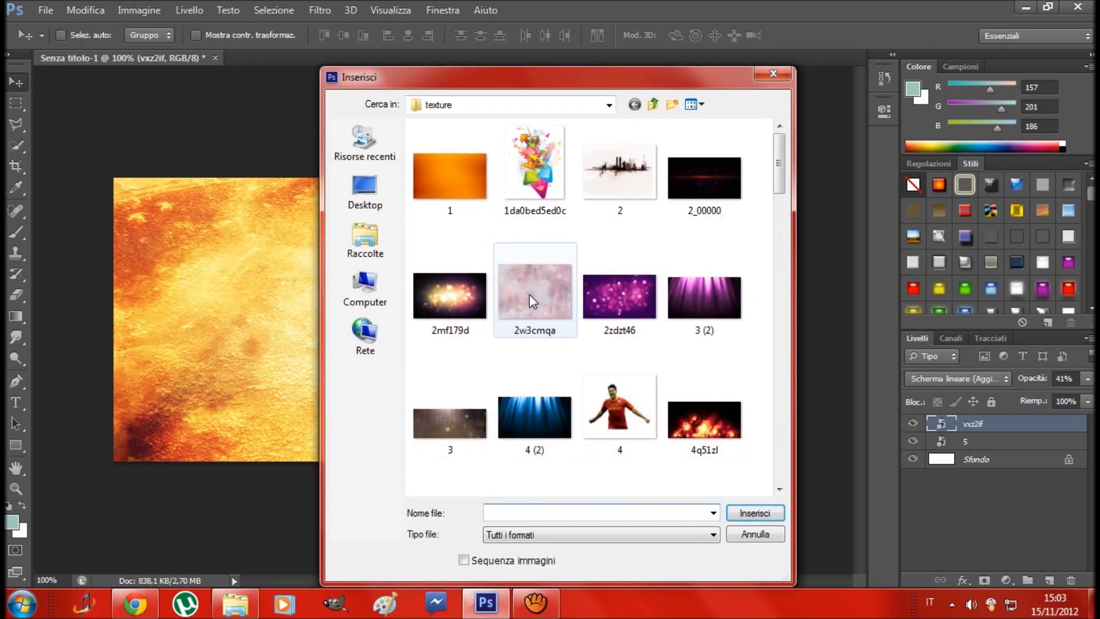
- Place the 2w3cmqa texture, scaling and tilting it past all canvas edges
left_click(530, 295)
double_click(530, 294)
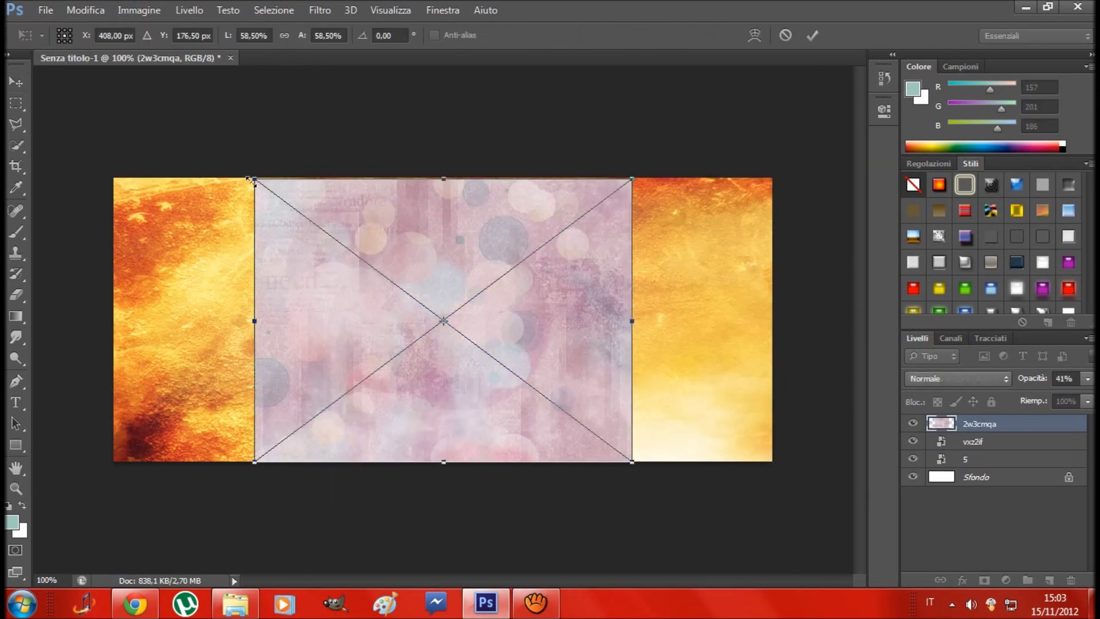
mouse_move(252, 180)
left_mouse_down()
mouse_move(117, 176)
mouse_move(161, 186)
mouse_move(95, 166)
left_mouse_up()
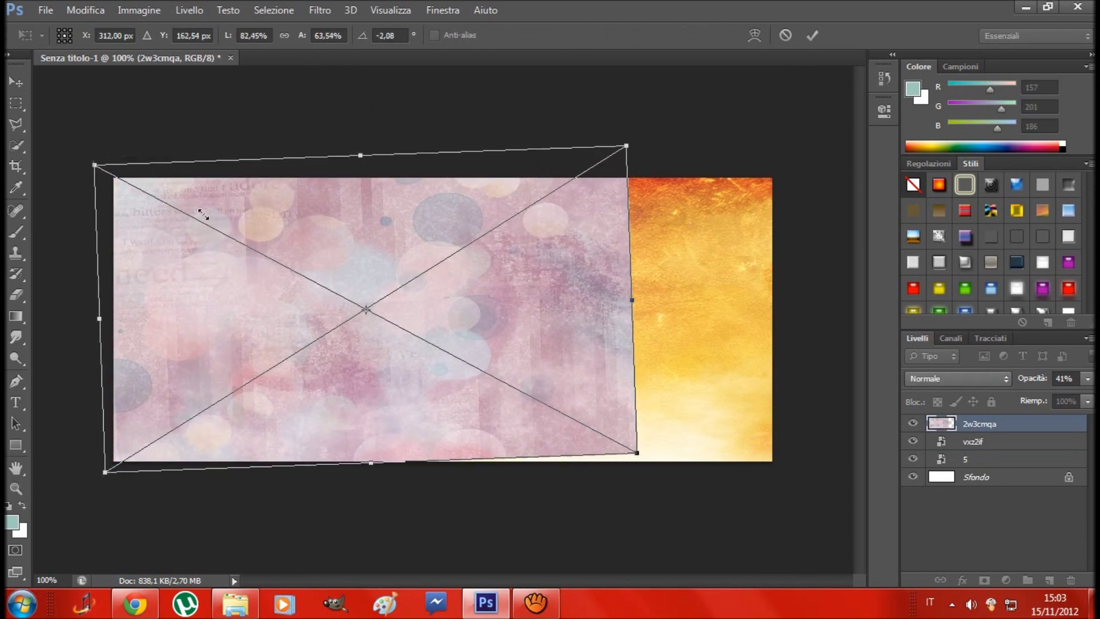
left_click_drag(636, 453, 805, 494)
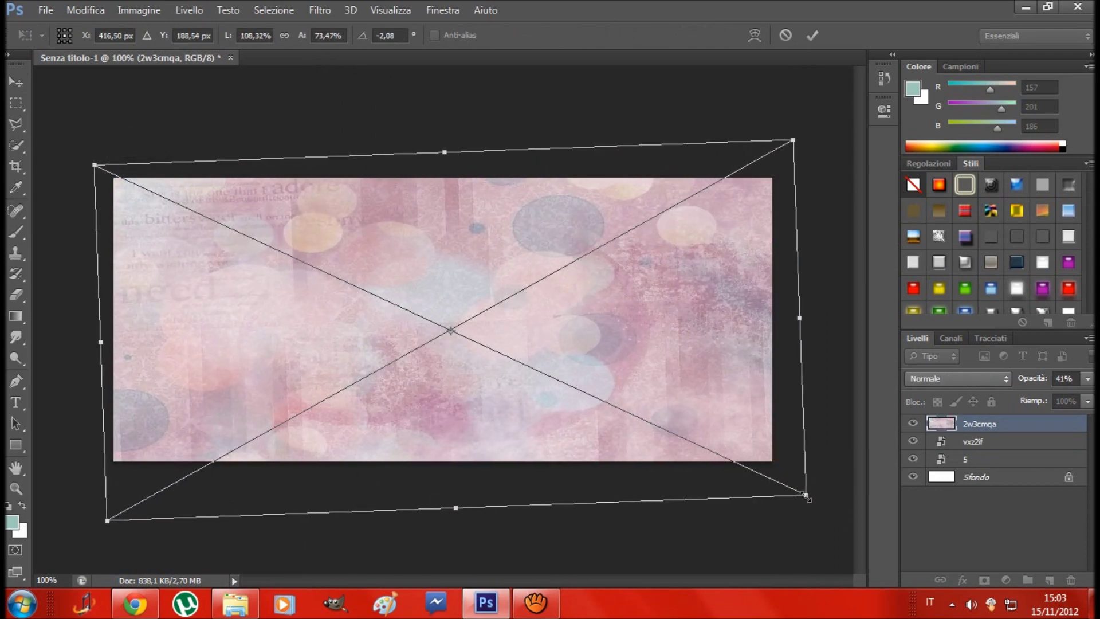
key("Return")
- Blend the 2w3cmqa layer in Overlay at 38% opacity
left_click(957, 378)
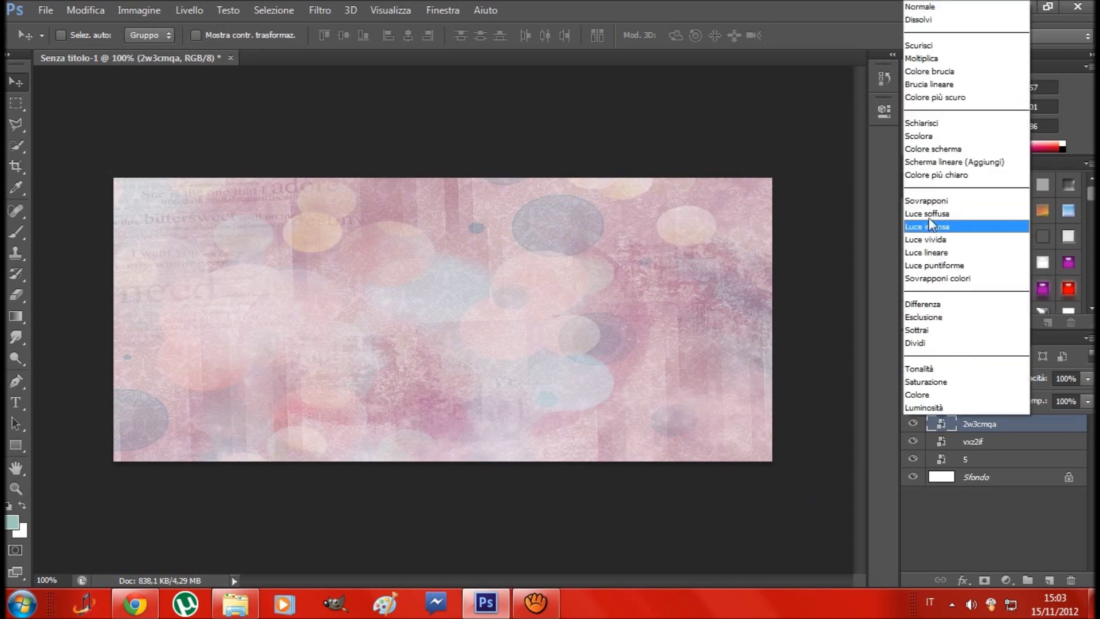
left_click(929, 204)
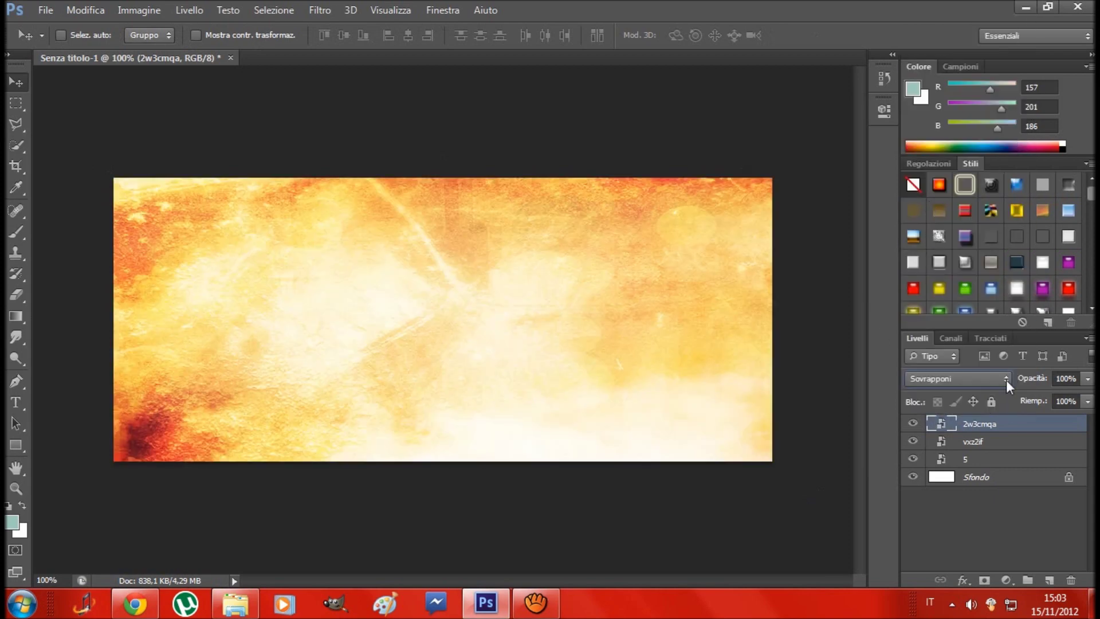
left_click(1006, 380)
left_click(928, 162)
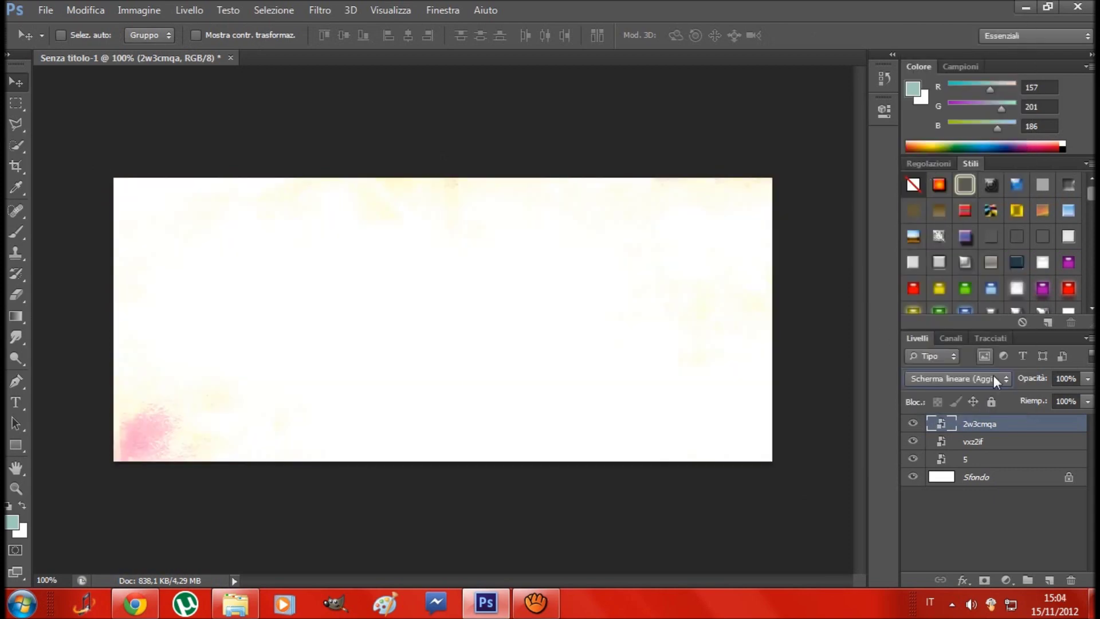
left_click(1006, 384)
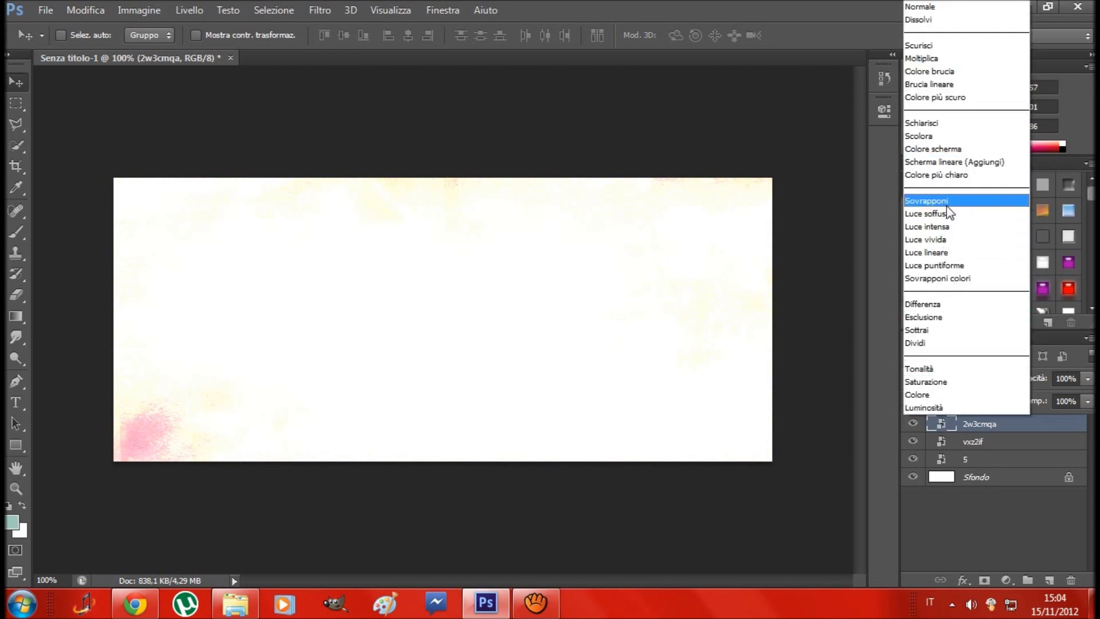
left_click(947, 205)
left_click(1088, 380)
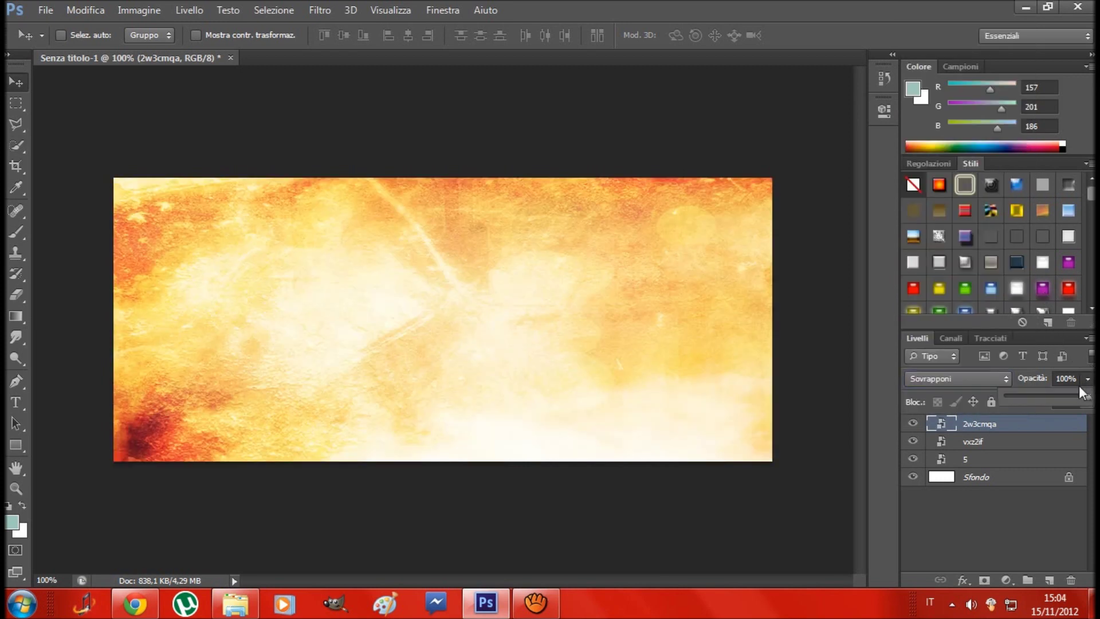
left_click_drag(1087, 397, 1055, 400)
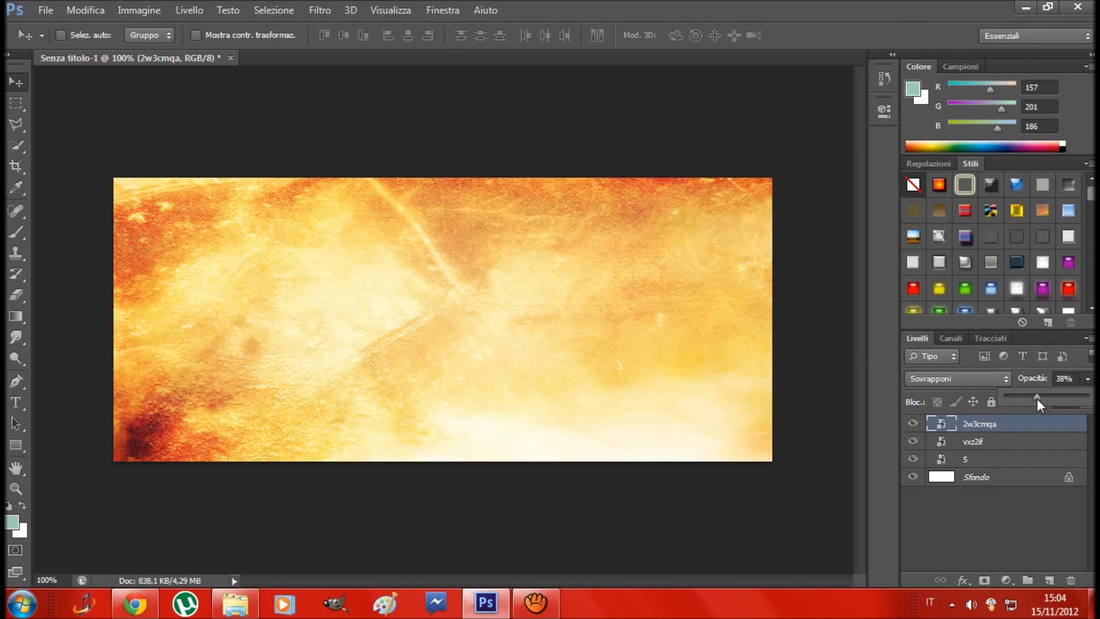
left_click(46, 10)
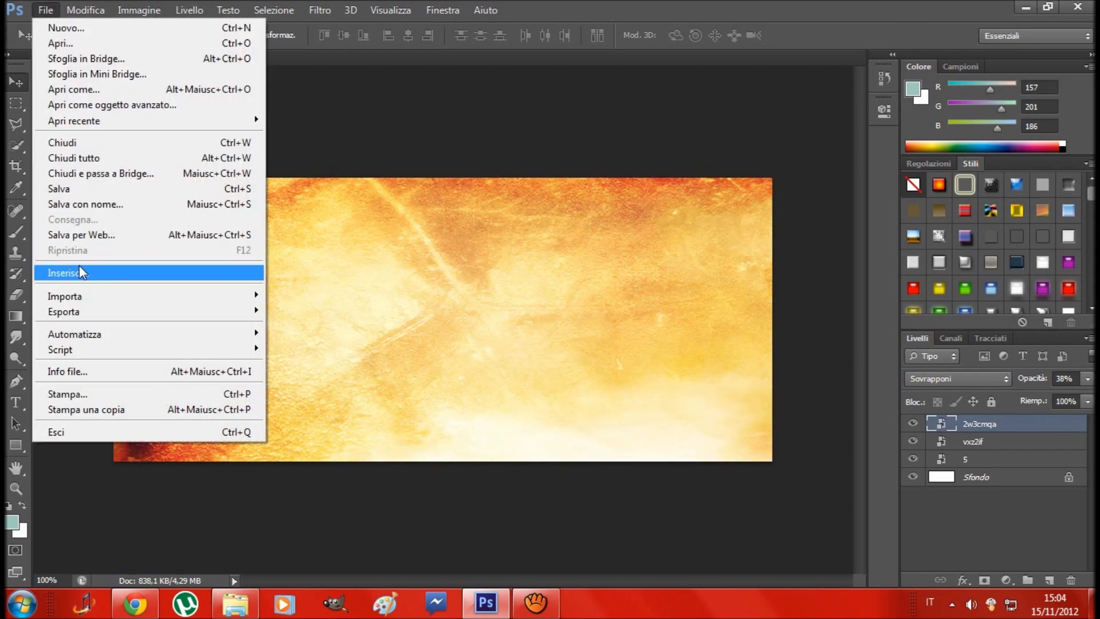
- Place the purple bokeh image 2zdzt46 and stretch it across the whole banner
left_click(71, 273)
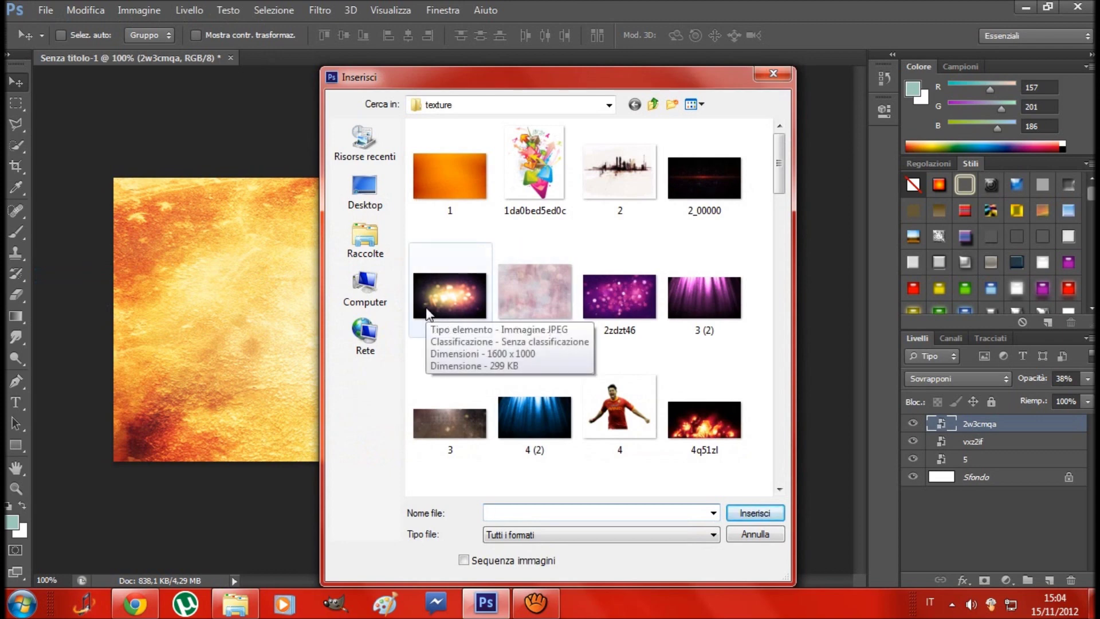
left_click(602, 305)
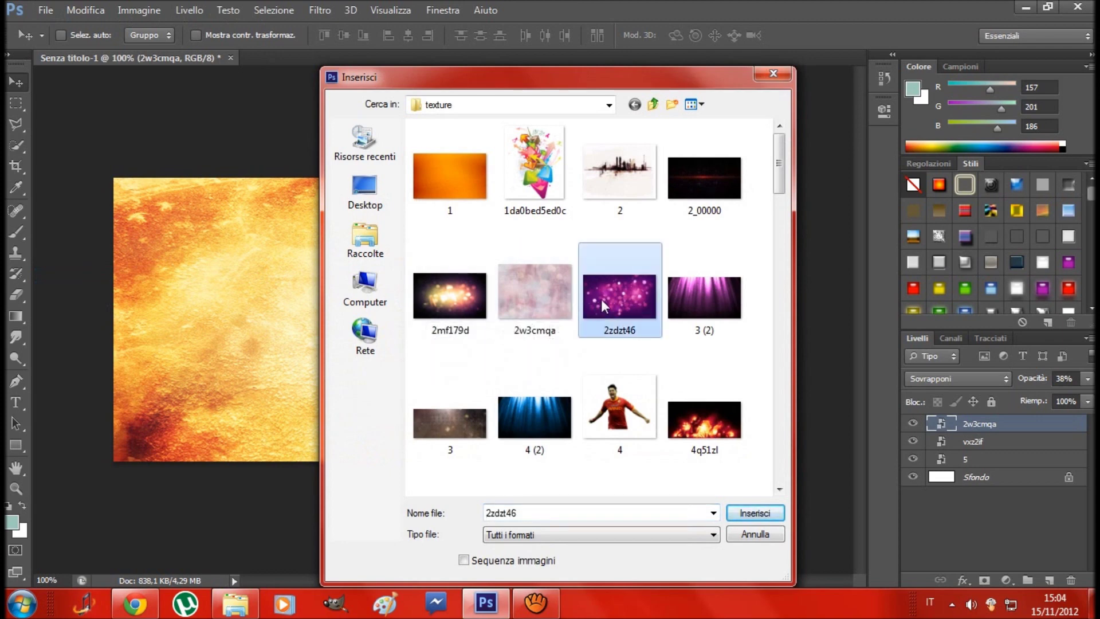
left_click(754, 513)
left_click_drag(206, 179, 105, 165)
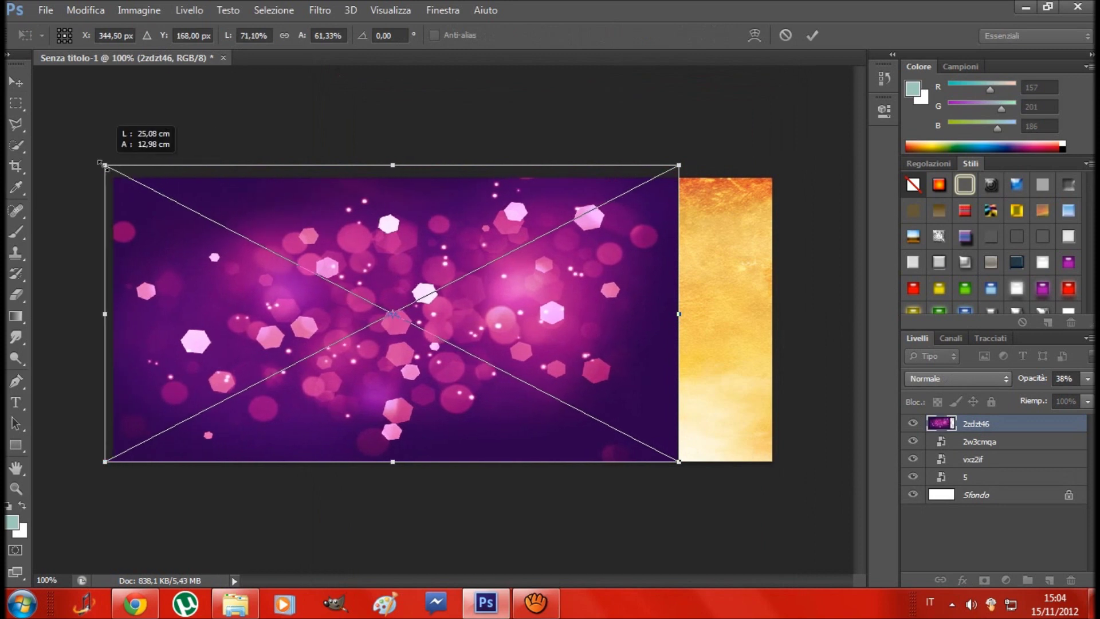
left_click_drag(679, 462, 797, 486)
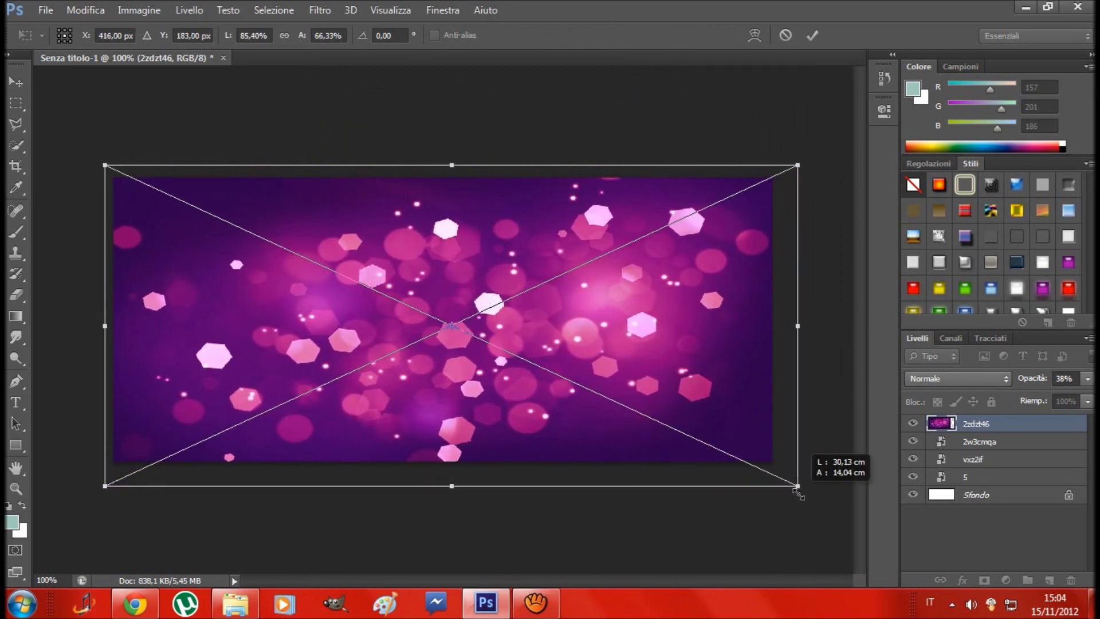
key("Return")
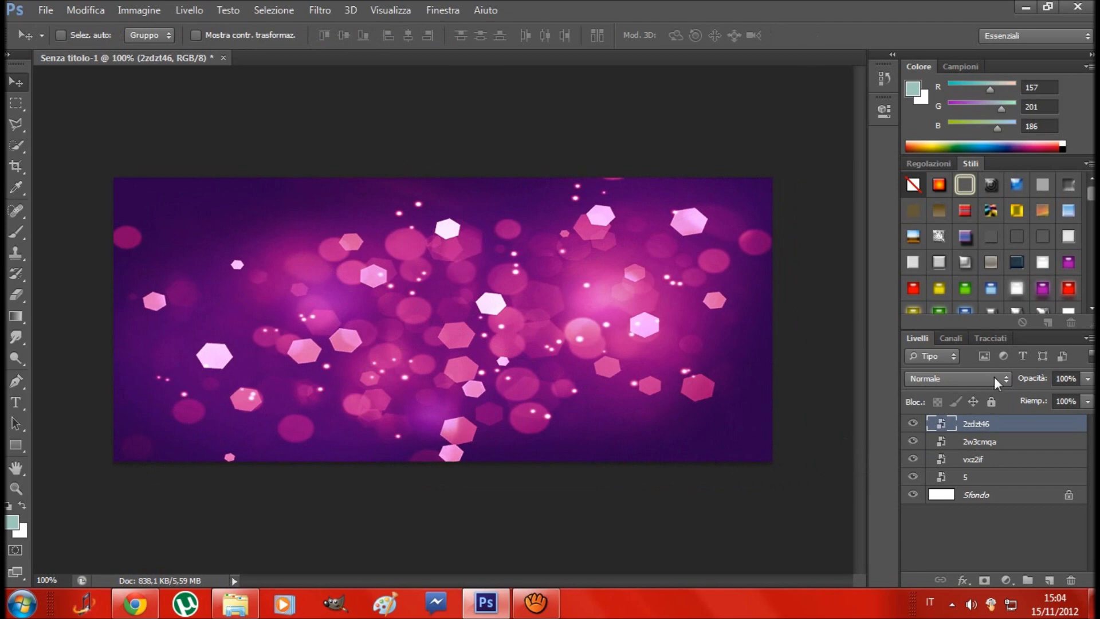
- Try Sovrapponi and Scherma lineare blending on the bokeh layer at 100% opacity
left_click(997, 382)
left_click(921, 202)
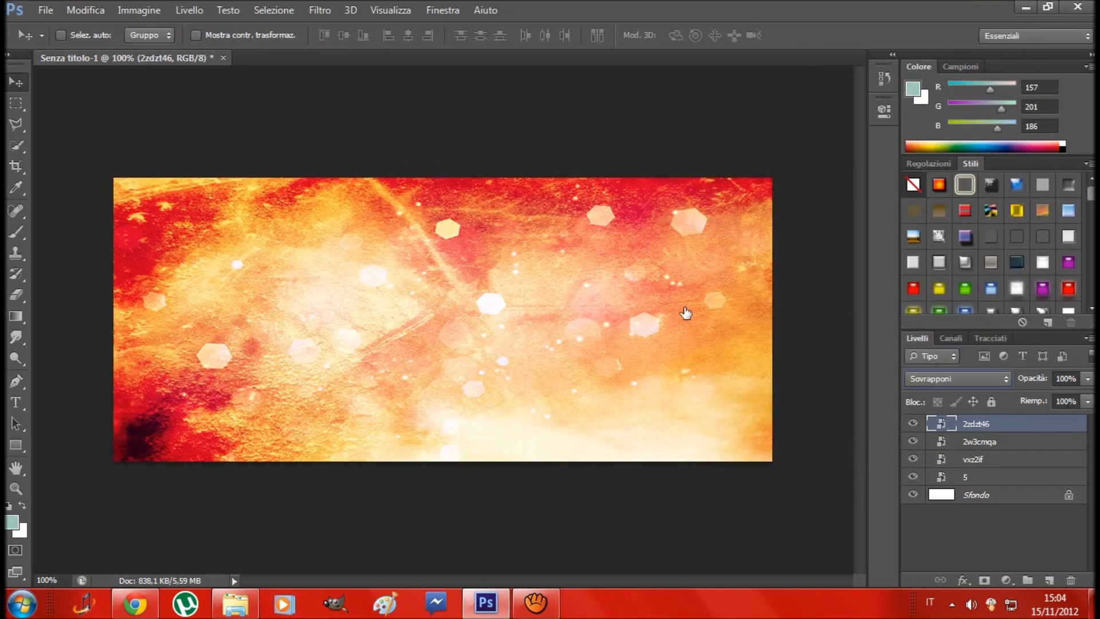
left_click_drag(694, 303, 651, 296)
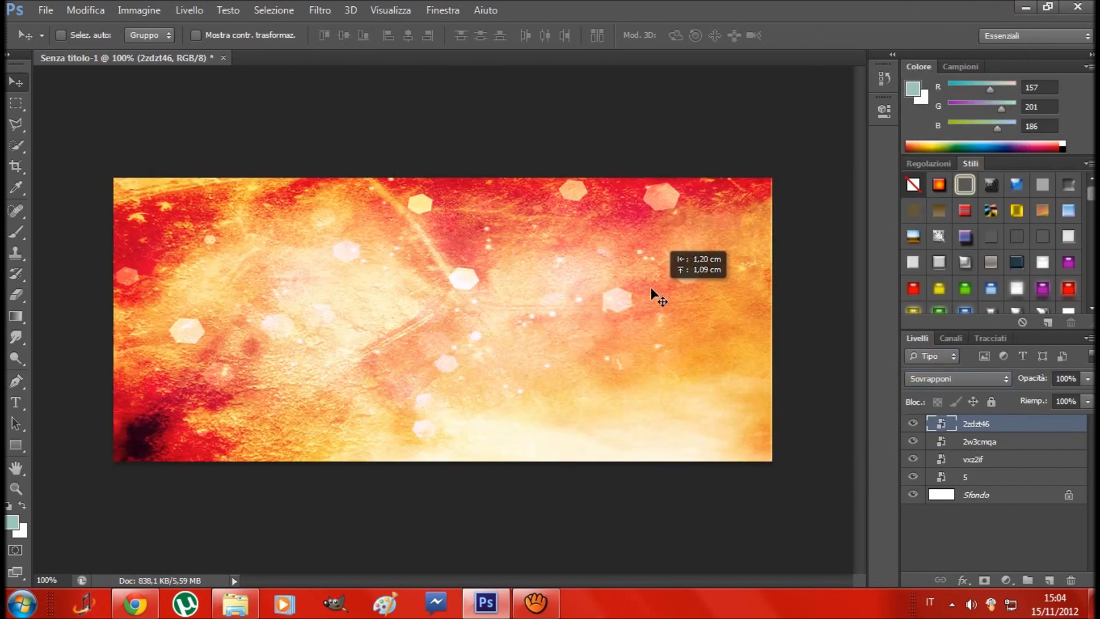
left_click(1007, 387)
left_click(931, 169)
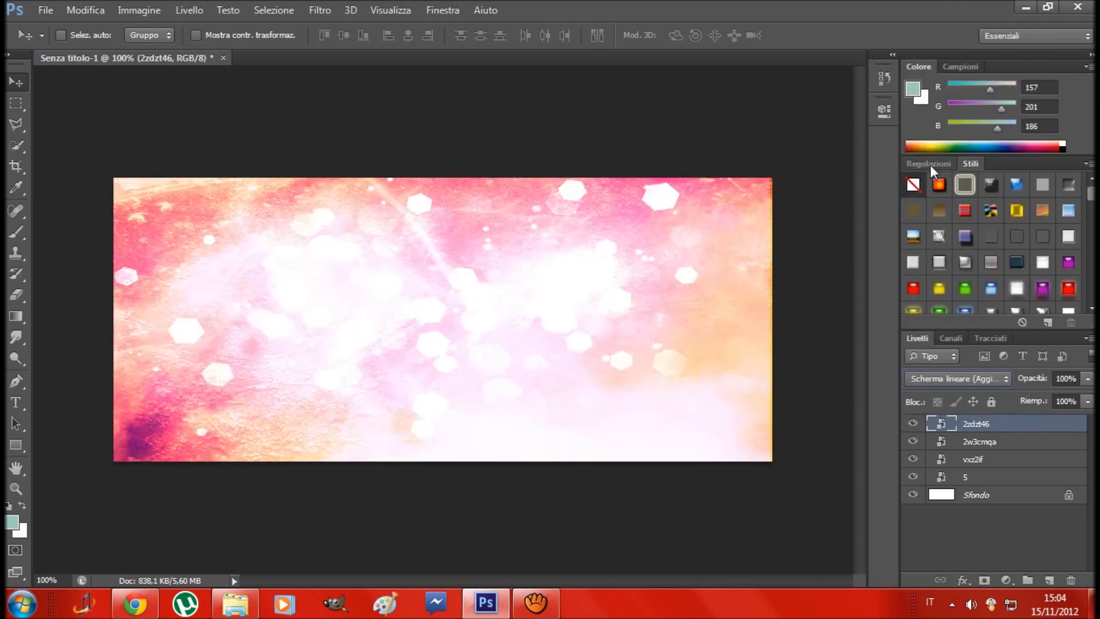
left_click_drag(575, 310, 602, 312)
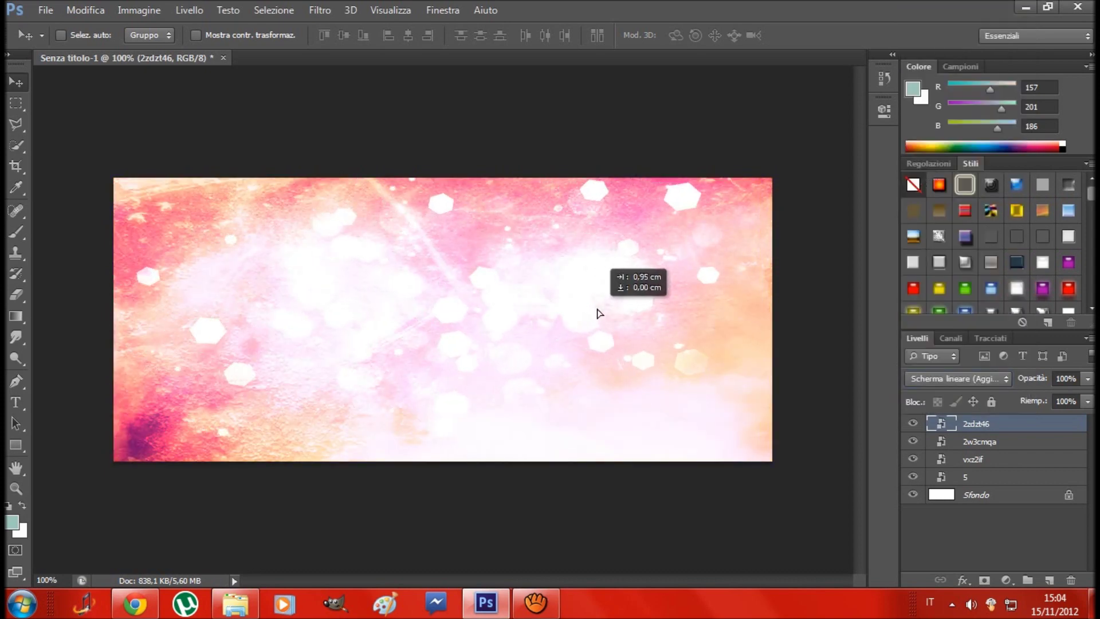
left_click(1088, 379)
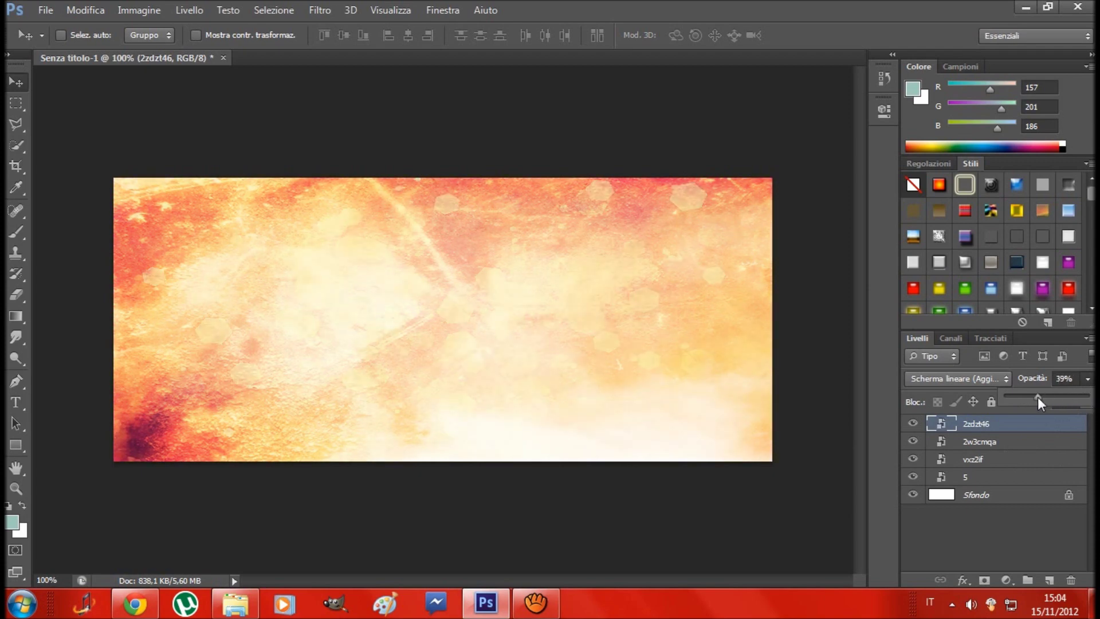
left_click_drag(1046, 396, 1088, 397)
- Settle the bokeh layer on Sovrapponi at 68% opacity, nudged 10 px left
left_click(985, 379)
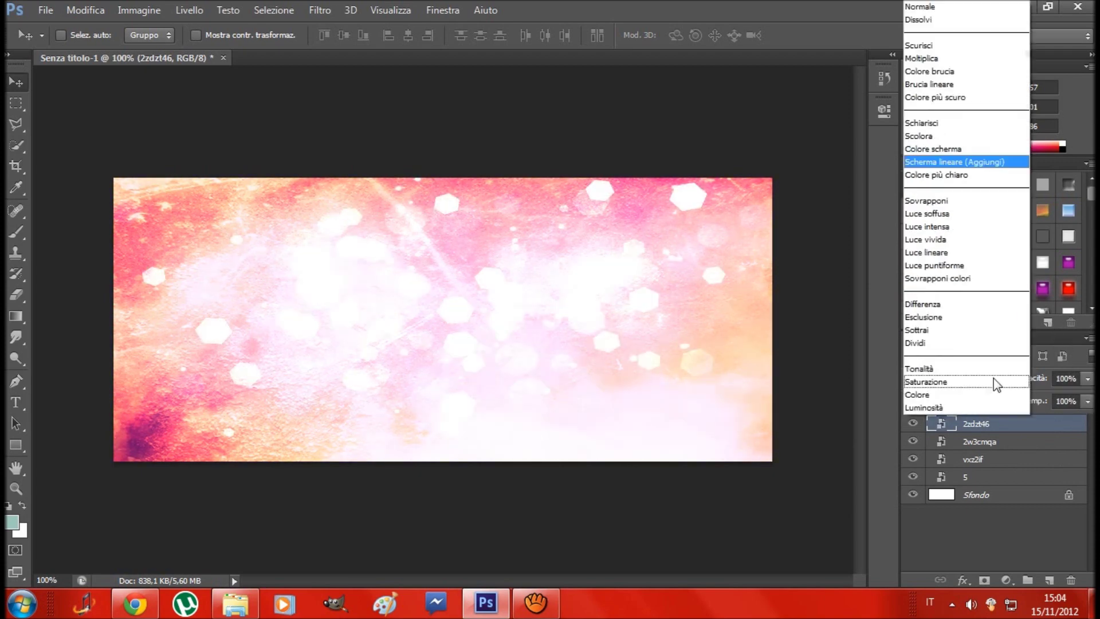
left_click(940, 143)
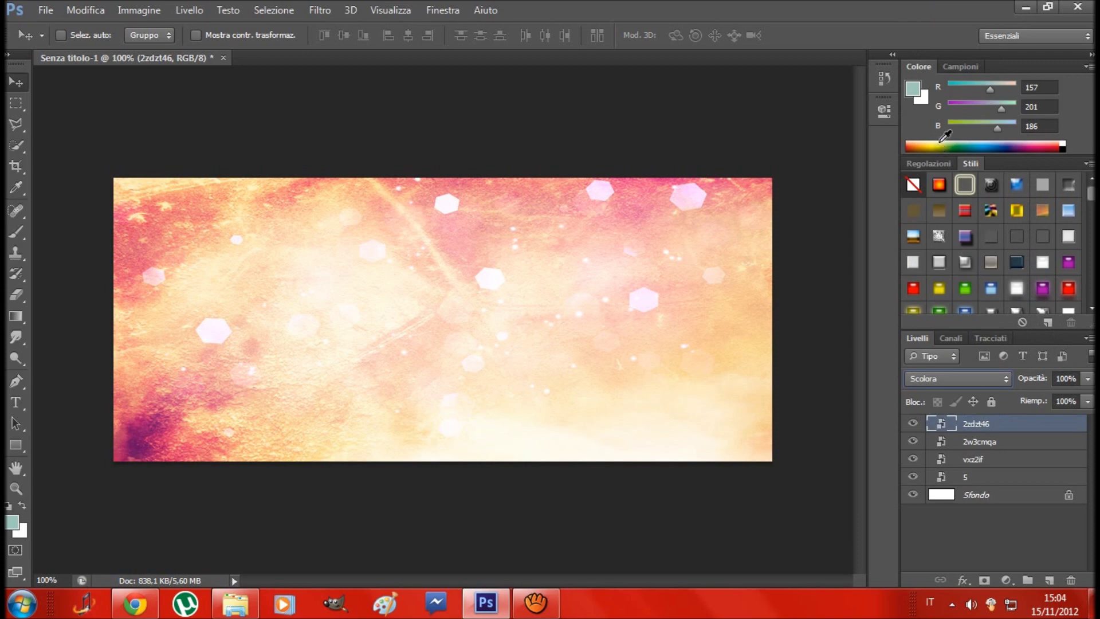
left_click(985, 379)
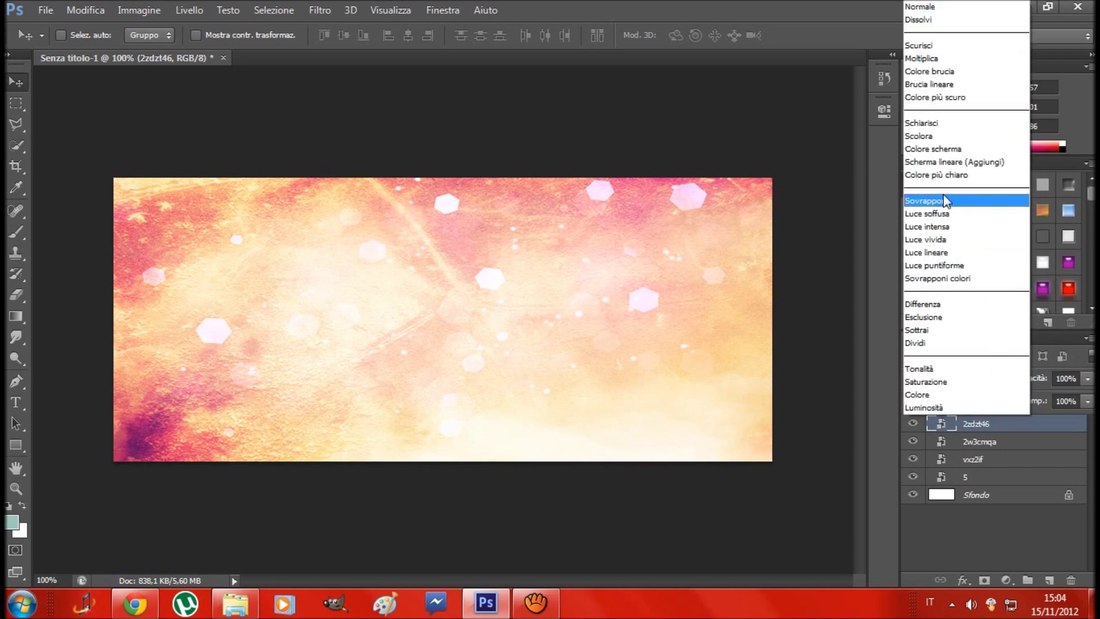
left_click(944, 202)
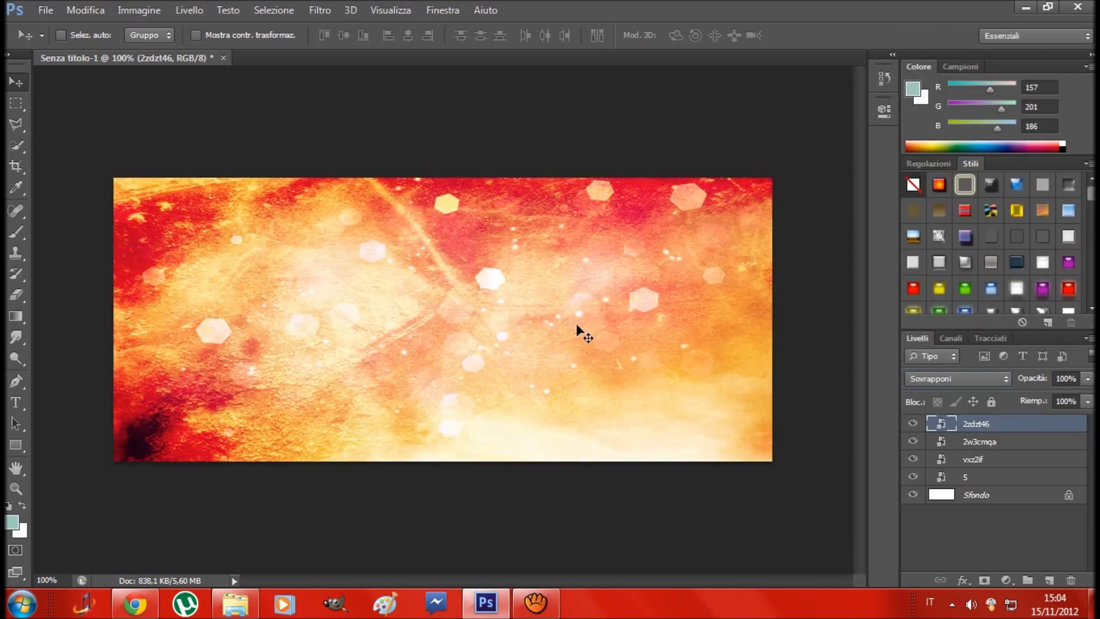
key("shift+Left")
left_click(1088, 380)
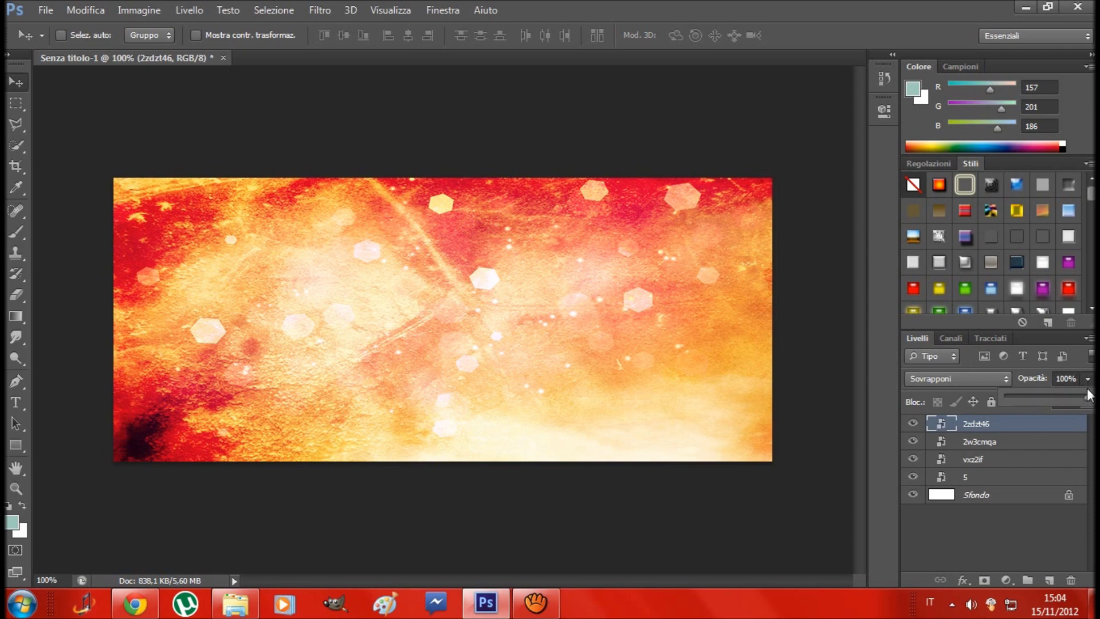
left_click_drag(1072, 397, 1061, 400)
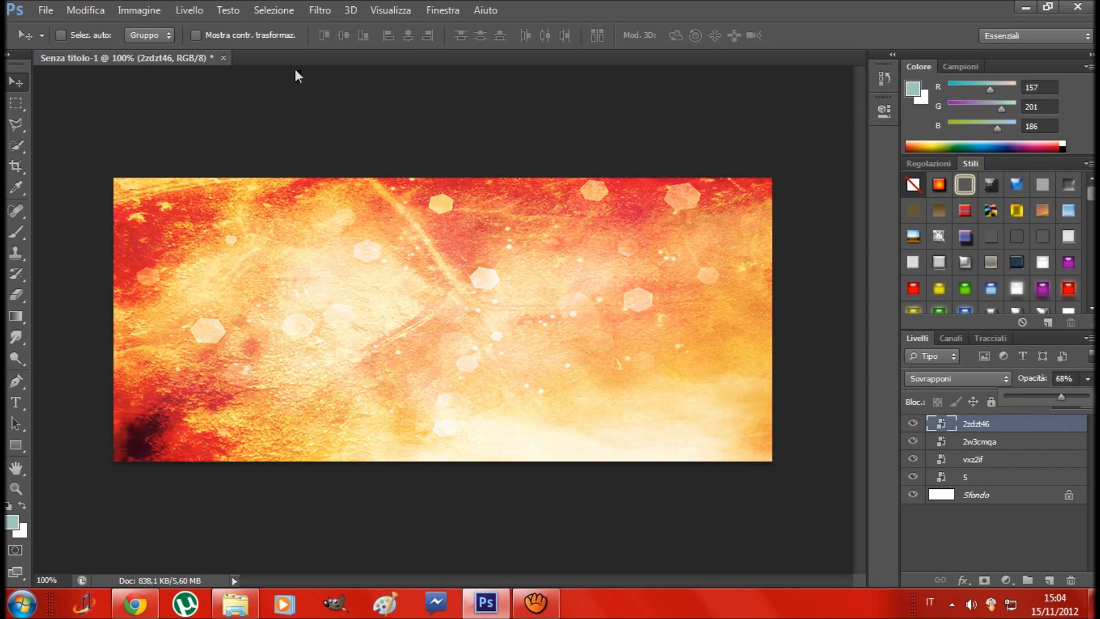
left_click(36, 9)
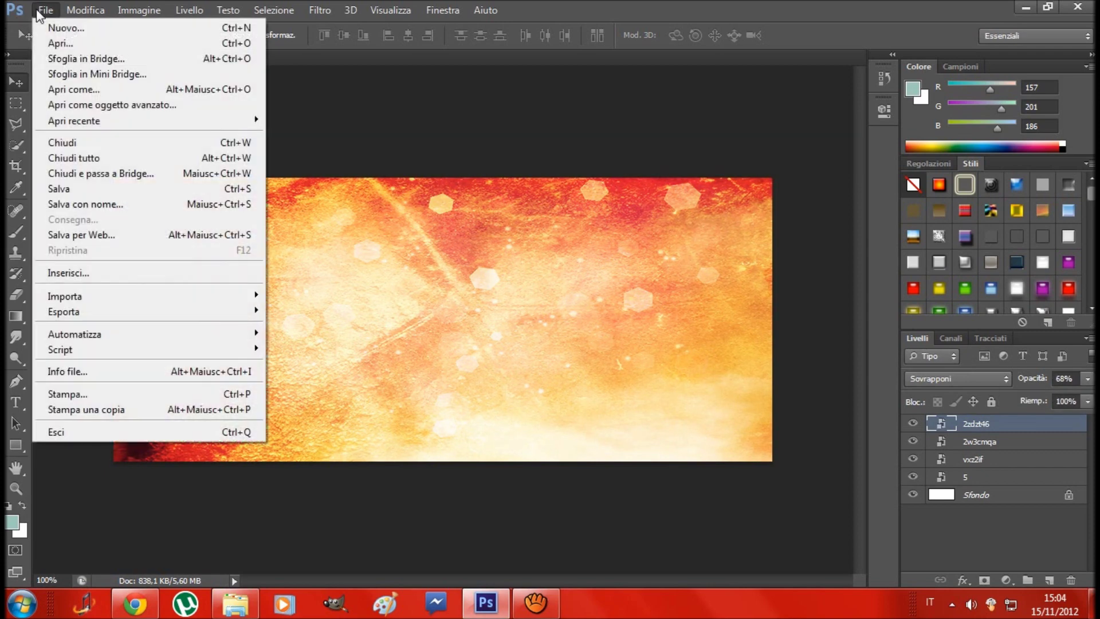
- Place the Flare (8) image from the texture folder into the banner
left_click(116, 274)
left_click(532, 293)
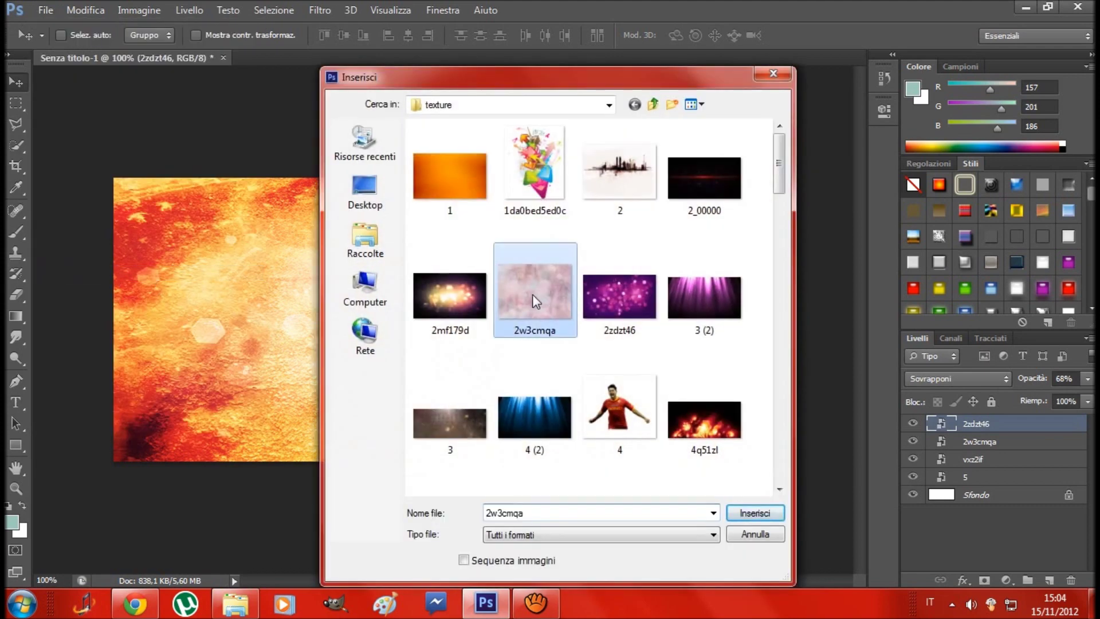
scroll(532, 294, "down", 3)
scroll(536, 301, "down", 3)
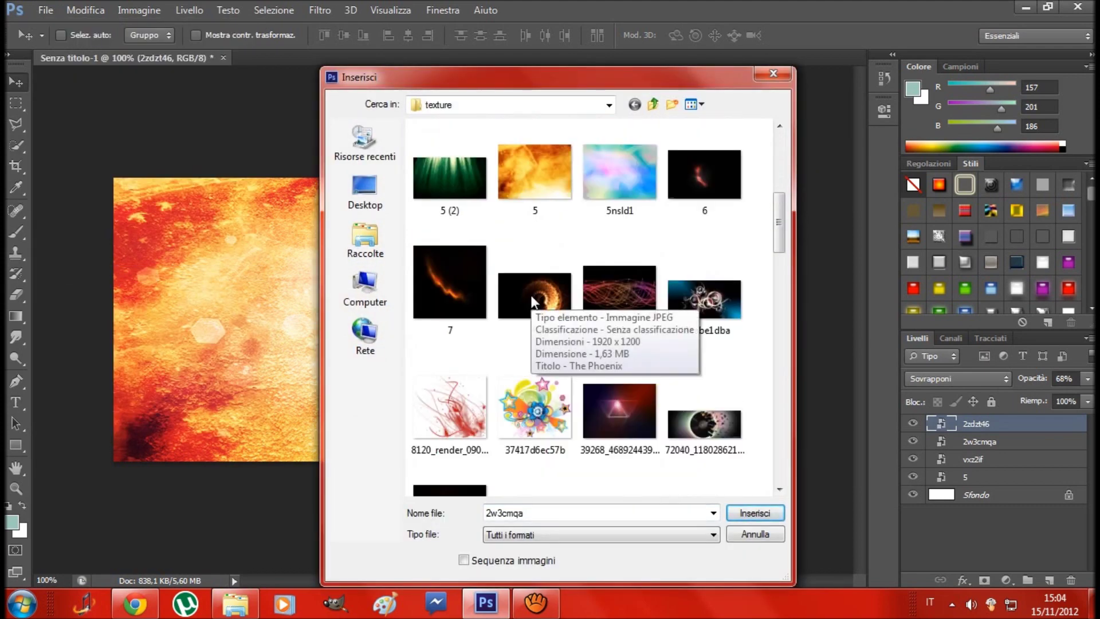
scroll(532, 299, "up", 5)
scroll(525, 297, "down", 15)
scroll(525, 298, "down", 3)
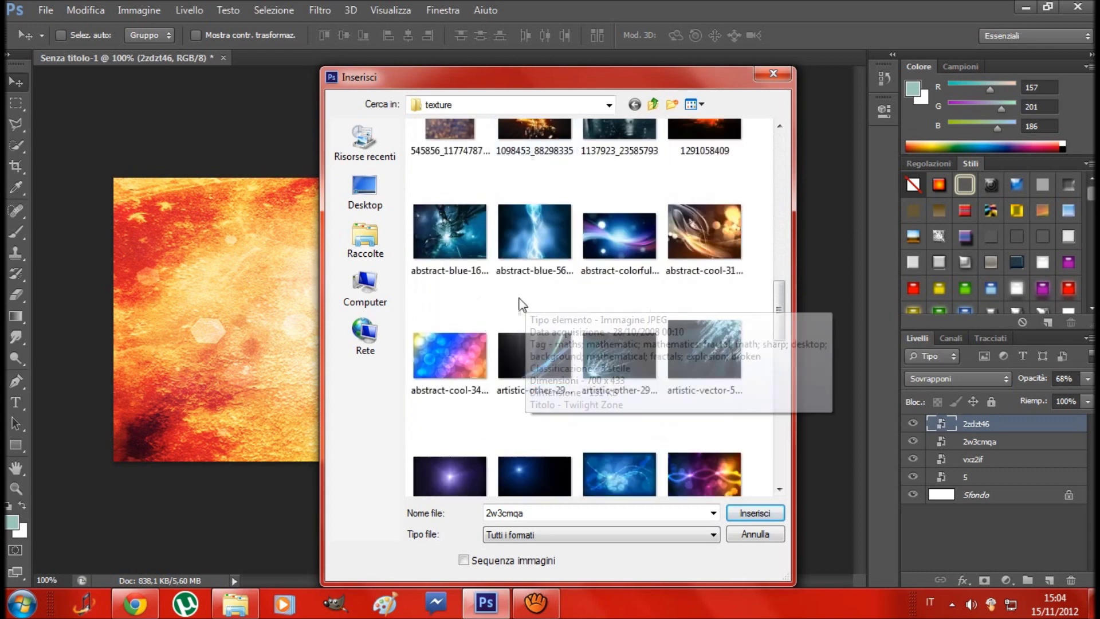
scroll(496, 297, "down", 6)
scroll(493, 300, "down", 3)
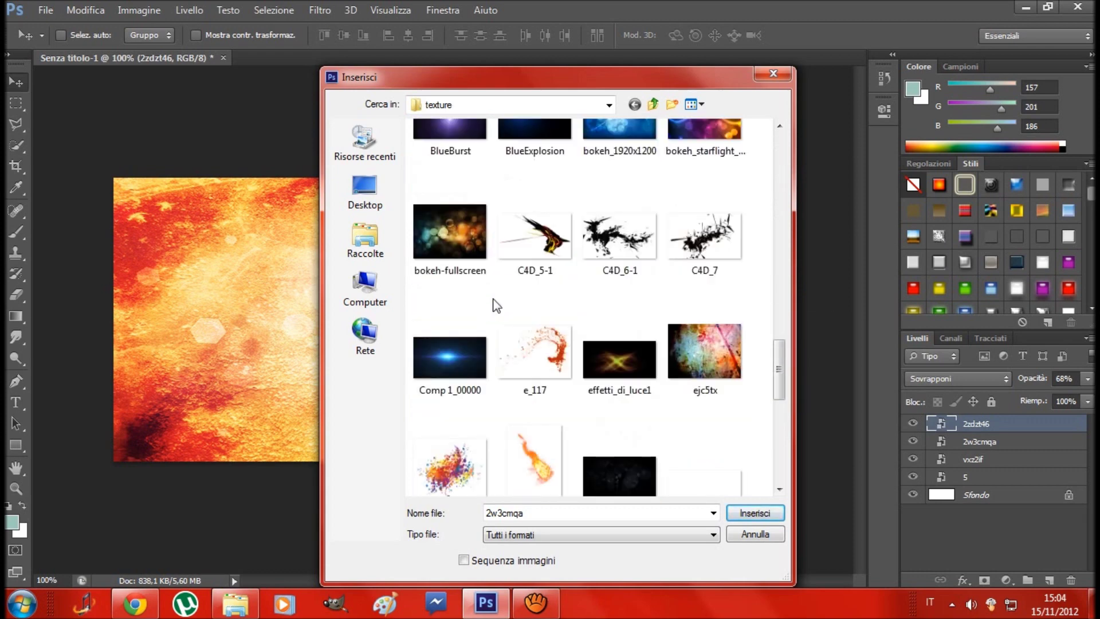
scroll(496, 305, "down", 5)
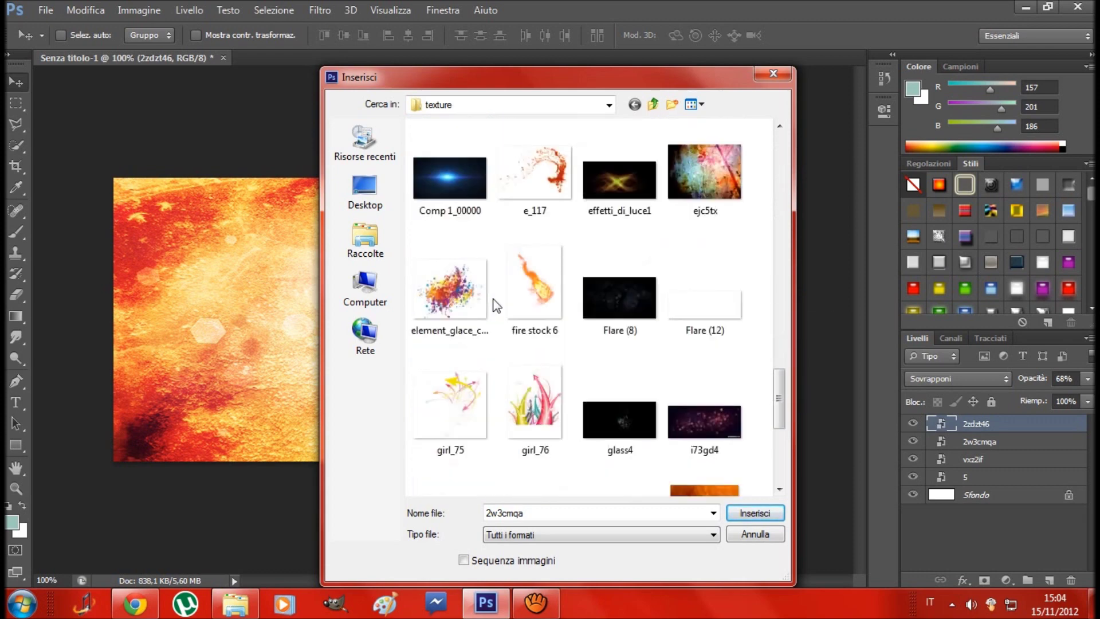
double_click(631, 321)
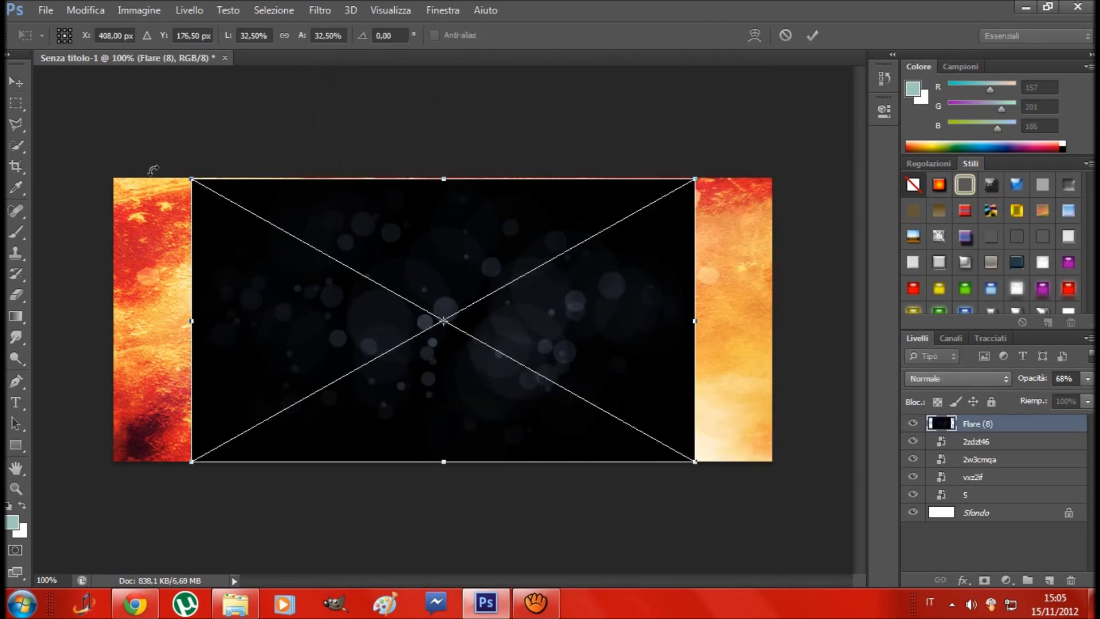
- Stretch Flare (8) to fill the canvas and blend it in Scherma lineare (Aggiungi)
left_click_drag(191, 179, 114, 178)
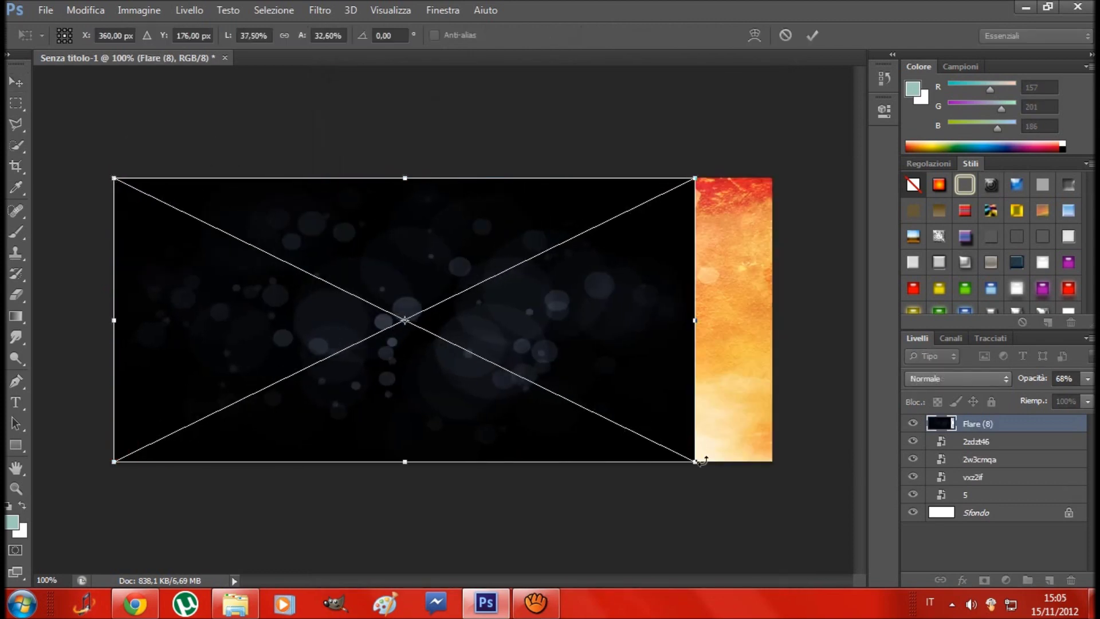
left_click_drag(696, 462, 793, 470)
key("Return")
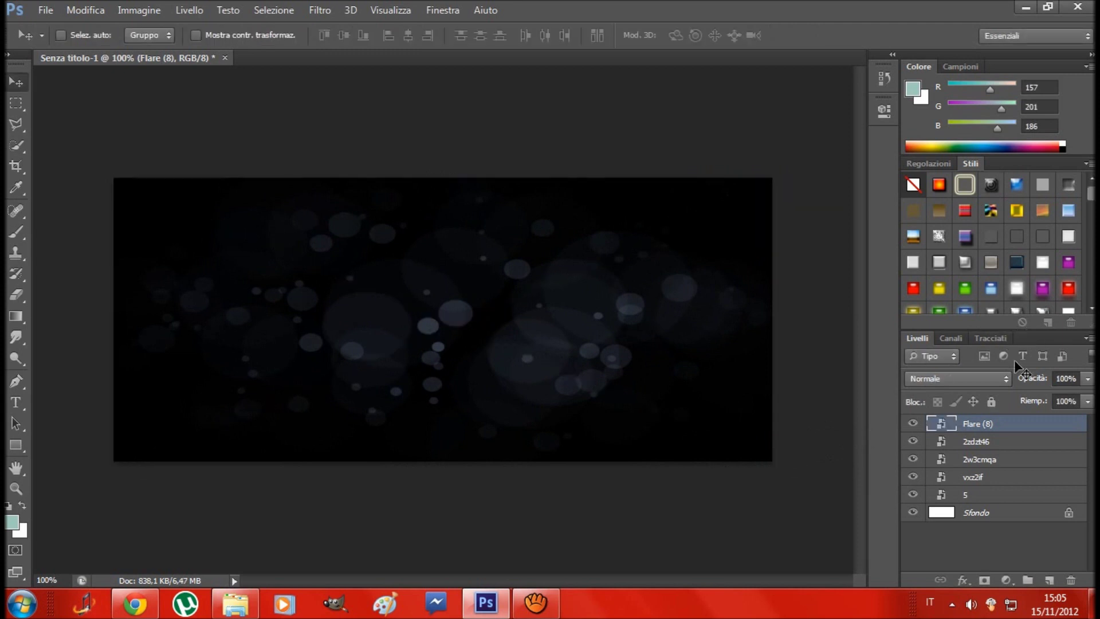
left_click(968, 379)
left_click(930, 197)
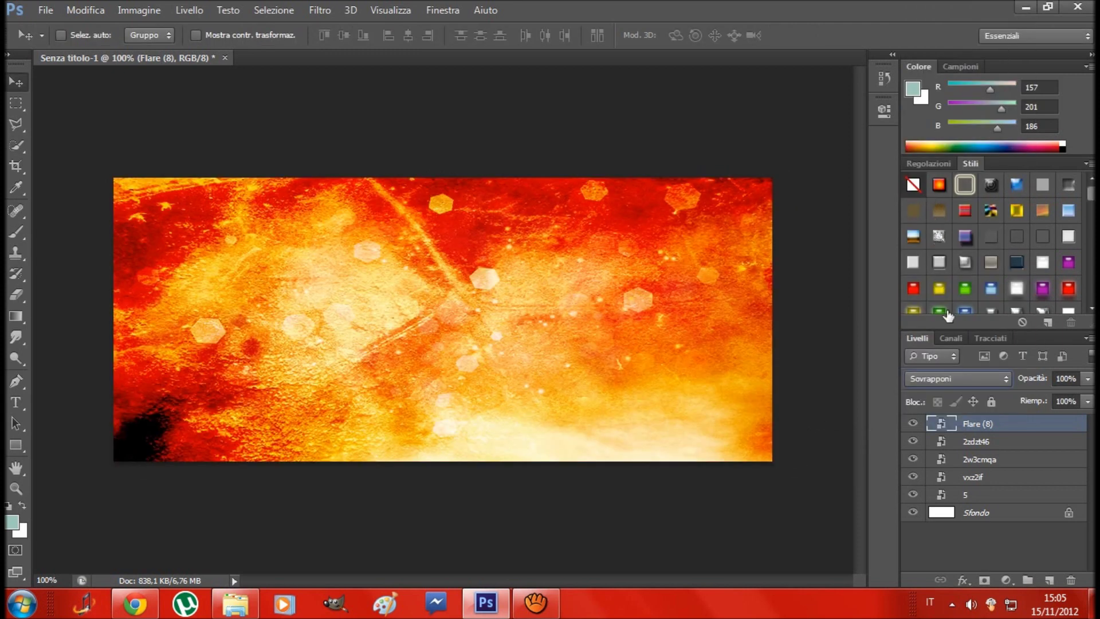
left_click(996, 382)
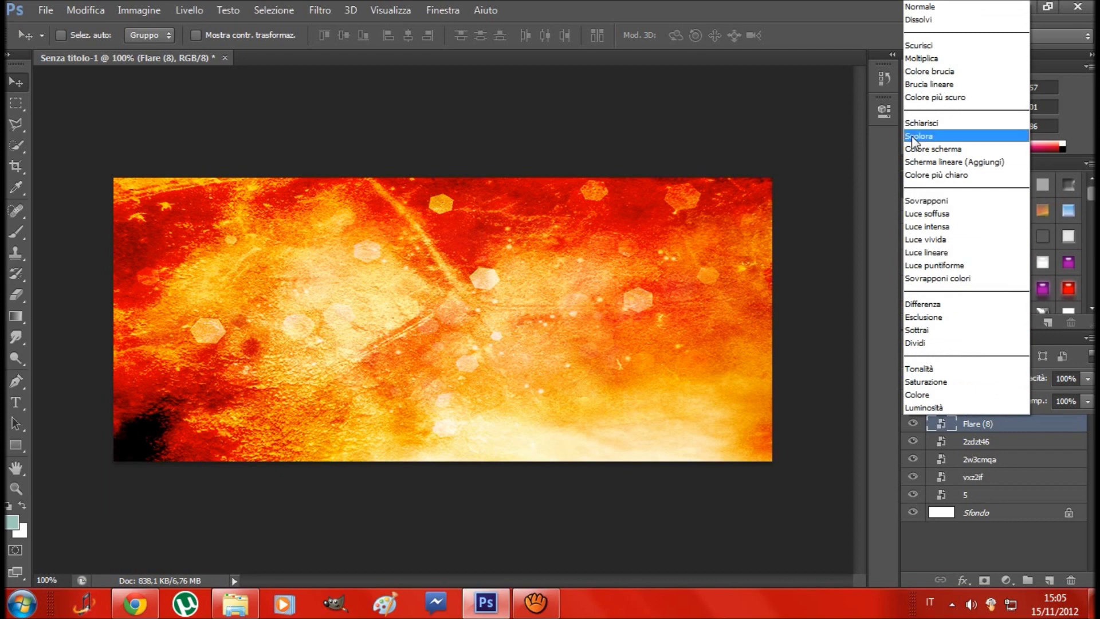
left_click(930, 163)
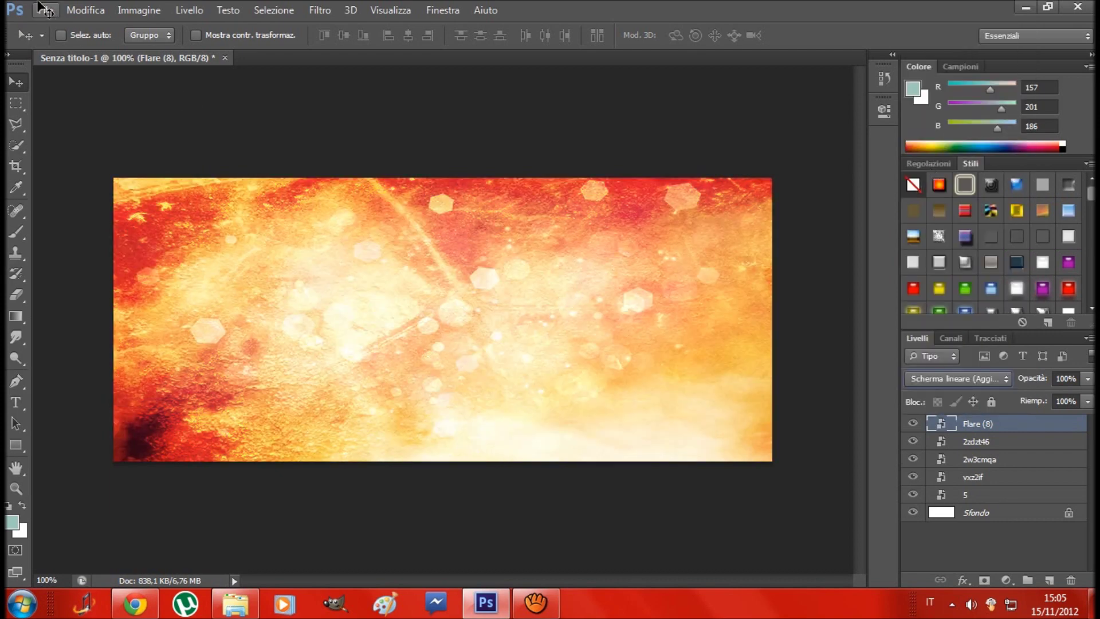
left_click(42, 7)
- Place the i73gd4 bokeh image from the texture folder into the banner
left_click(94, 277)
left_click(538, 291)
scroll(538, 291, "down", 10)
scroll(537, 291, "up", 9)
scroll(534, 310, "down", 5)
scroll(534, 310, "down", 2)
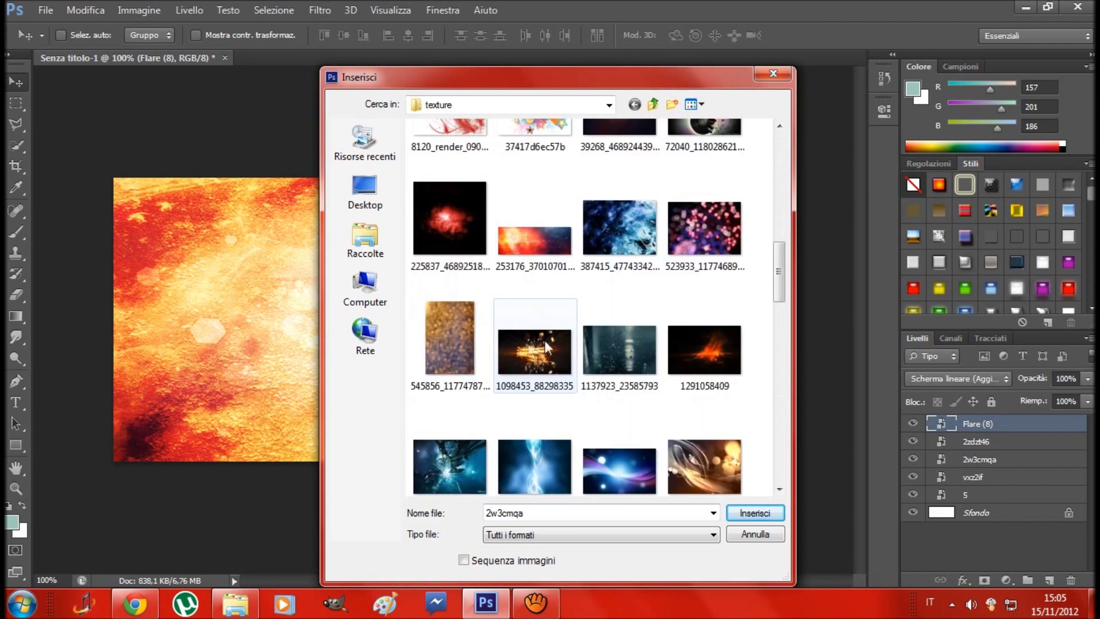
scroll(545, 344, "down", 3)
scroll(538, 343, "down", 5)
scroll(562, 367, "down", 3)
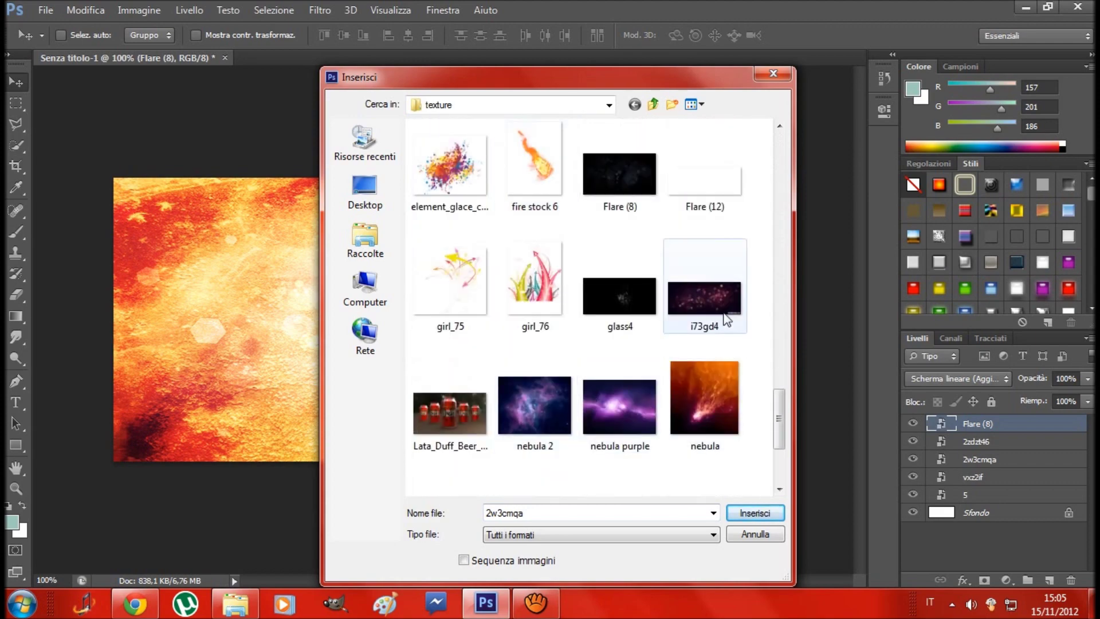
double_click(727, 319)
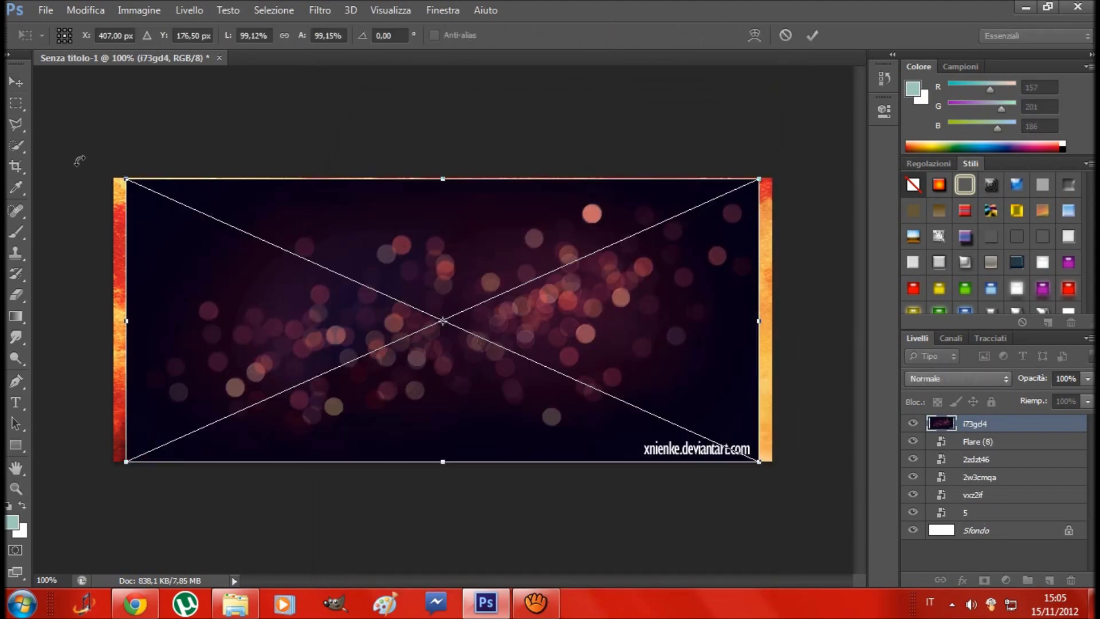
- Rotate and enlarge i73gd4 to cover the banner, blended Scherma lineare (Aggiungi)
left_click_drag(123, 180, 134, 176)
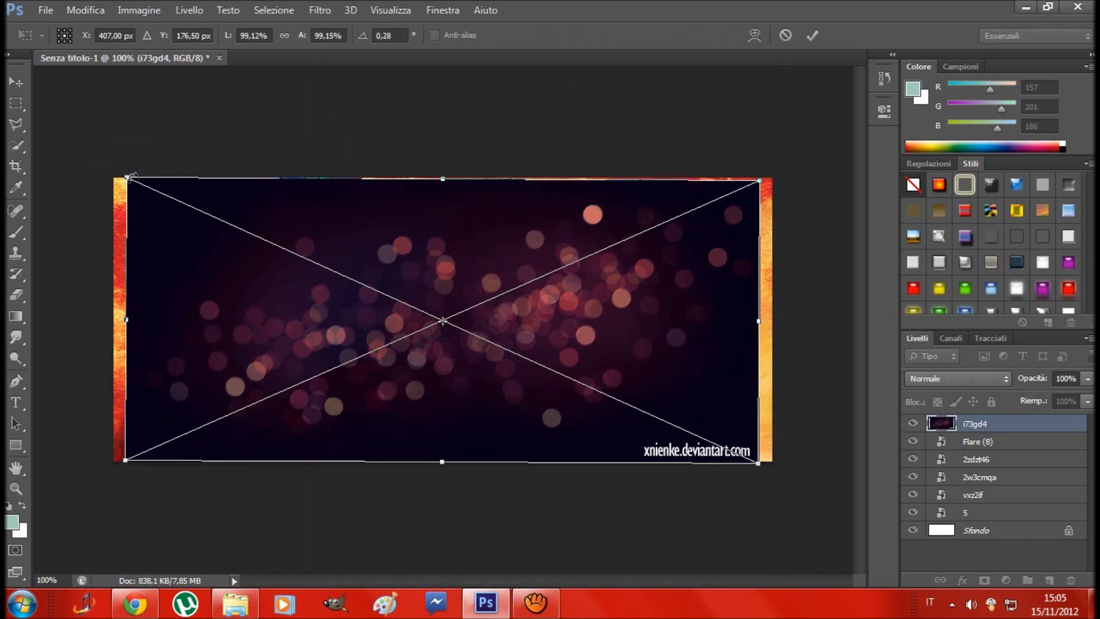
mouse_move(129, 176)
left_mouse_down()
mouse_move(89, 171)
mouse_move(106, 178)
left_mouse_up()
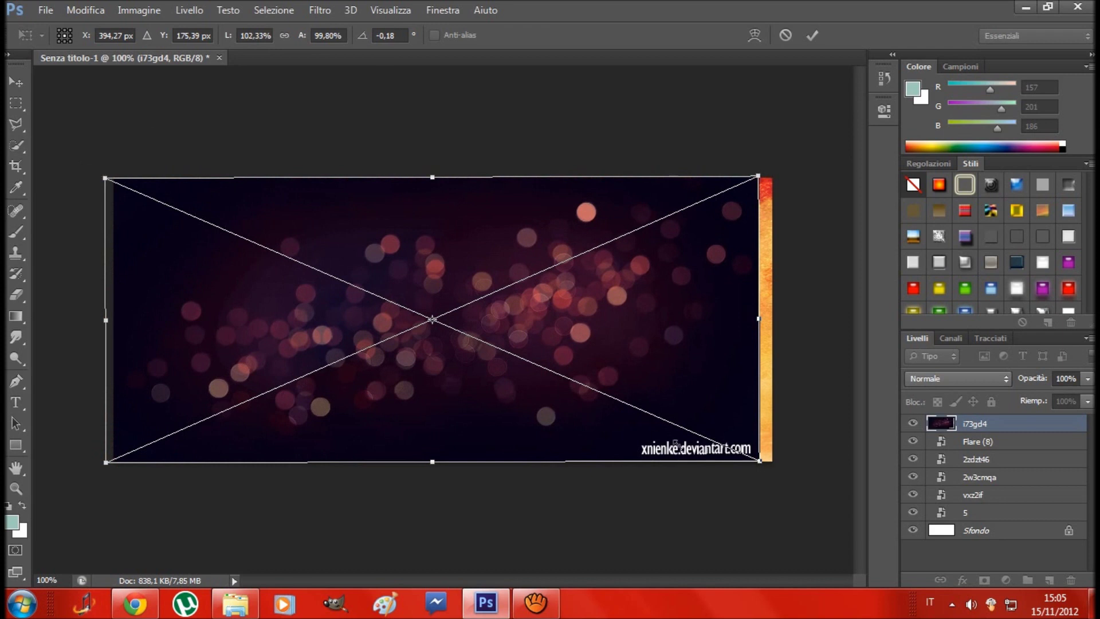
mouse_move(761, 463)
left_mouse_down()
mouse_move(811, 469)
mouse_move(815, 492)
left_mouse_up()
key("Return")
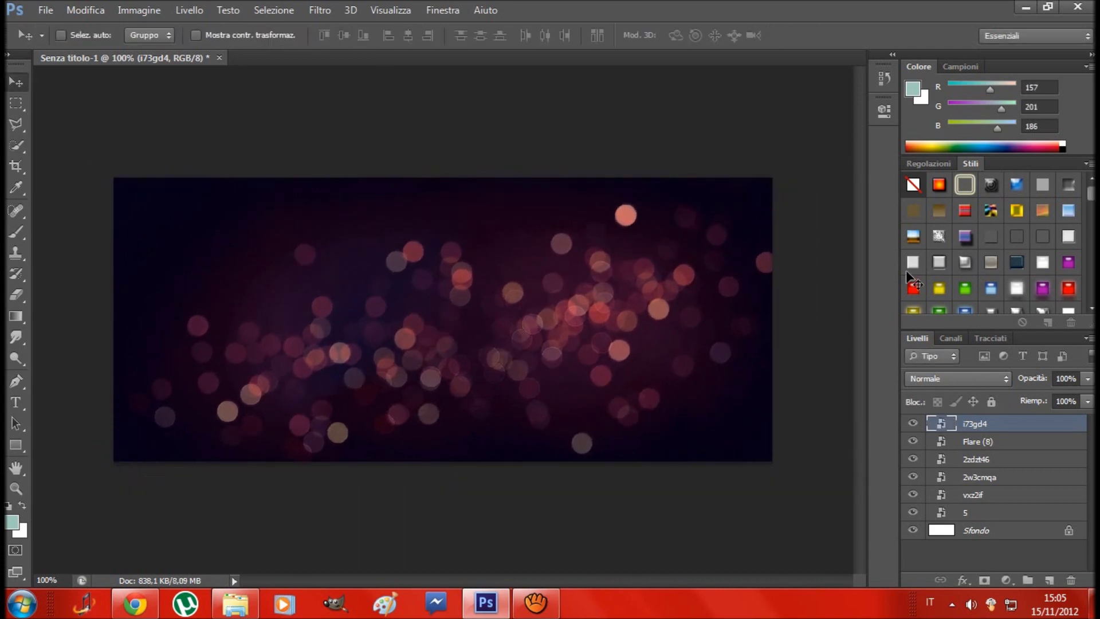
left_click(1003, 378)
left_click(926, 200)
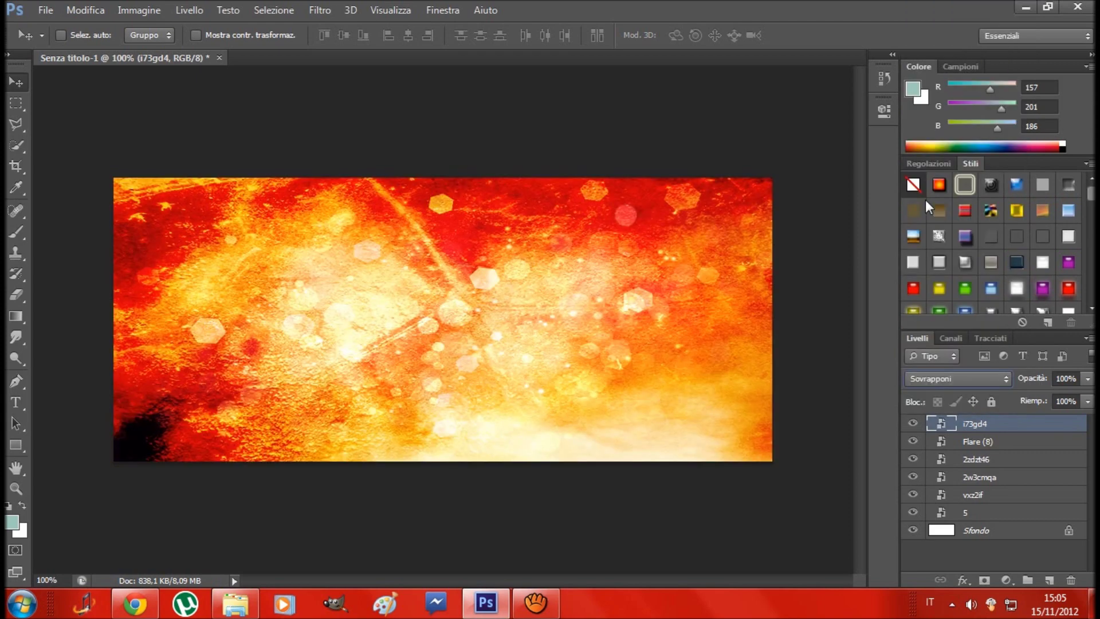
left_click(1003, 378)
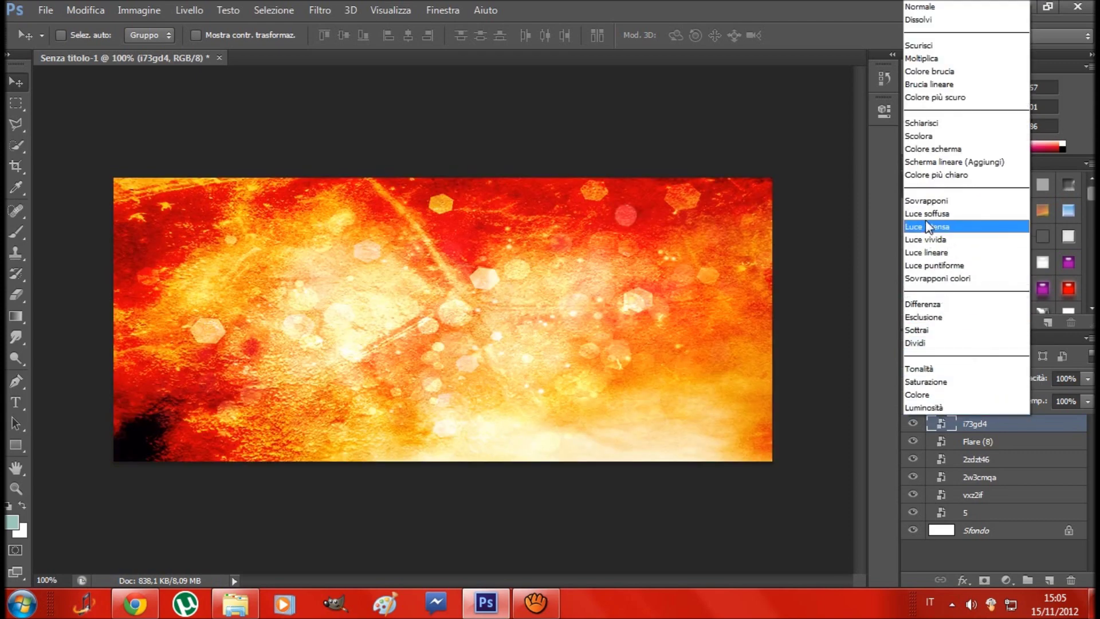
left_click(926, 164)
- Reposition the i73gd4 bokeh layer on the banner with the Move tool
left_click_drag(462, 346, 438, 327)
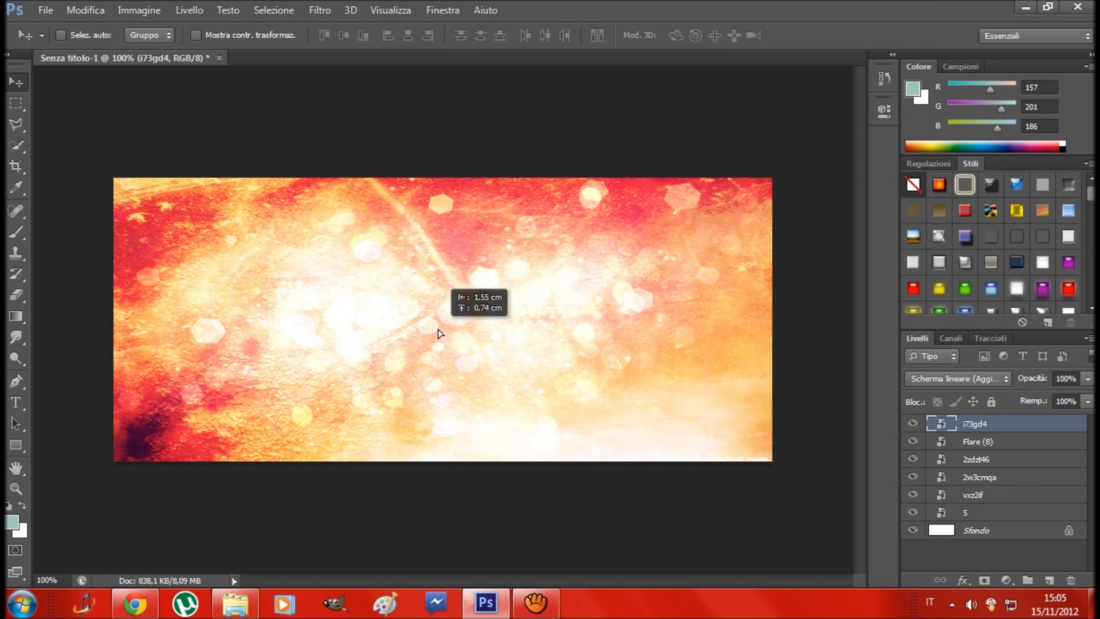
left_click_drag(438, 331, 438, 335)
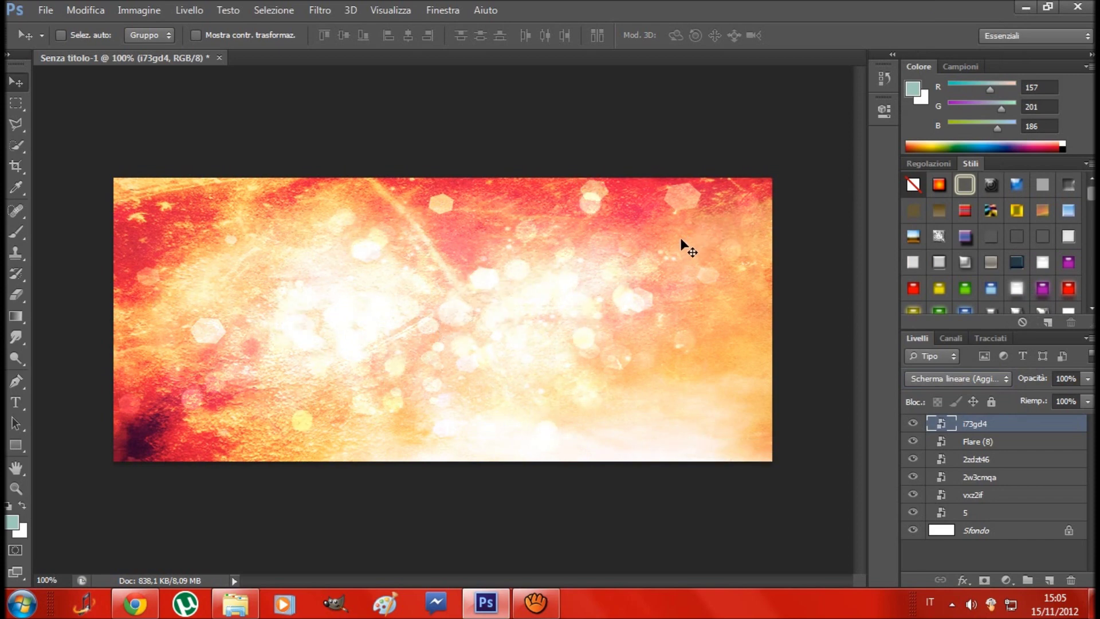
left_click_drag(582, 276, 801, 125)
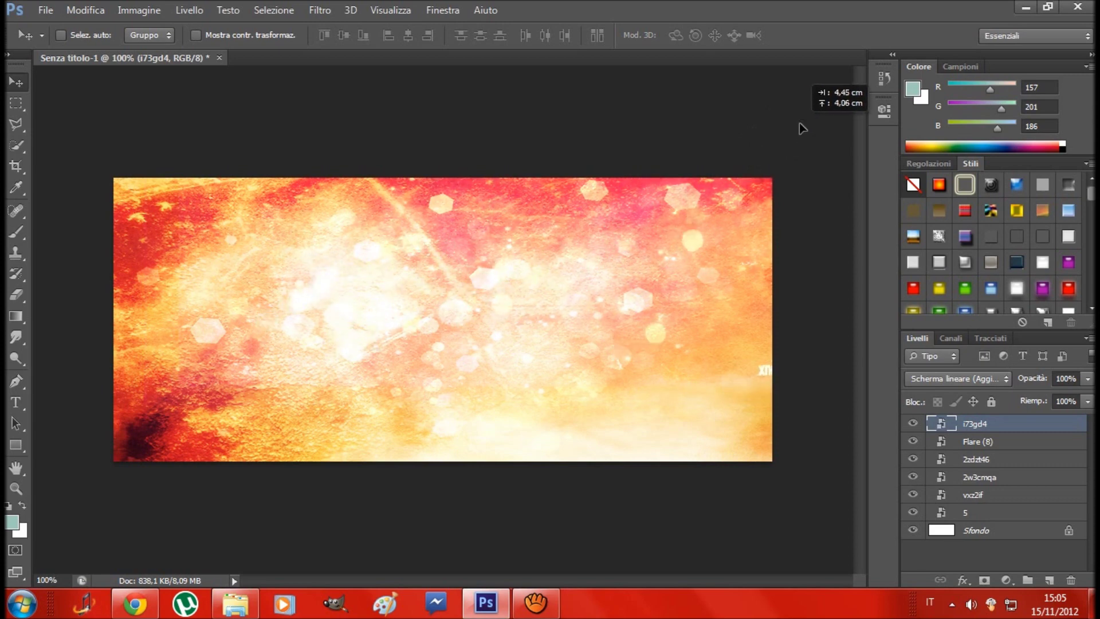
left_click_drag(802, 127, 692, 244)
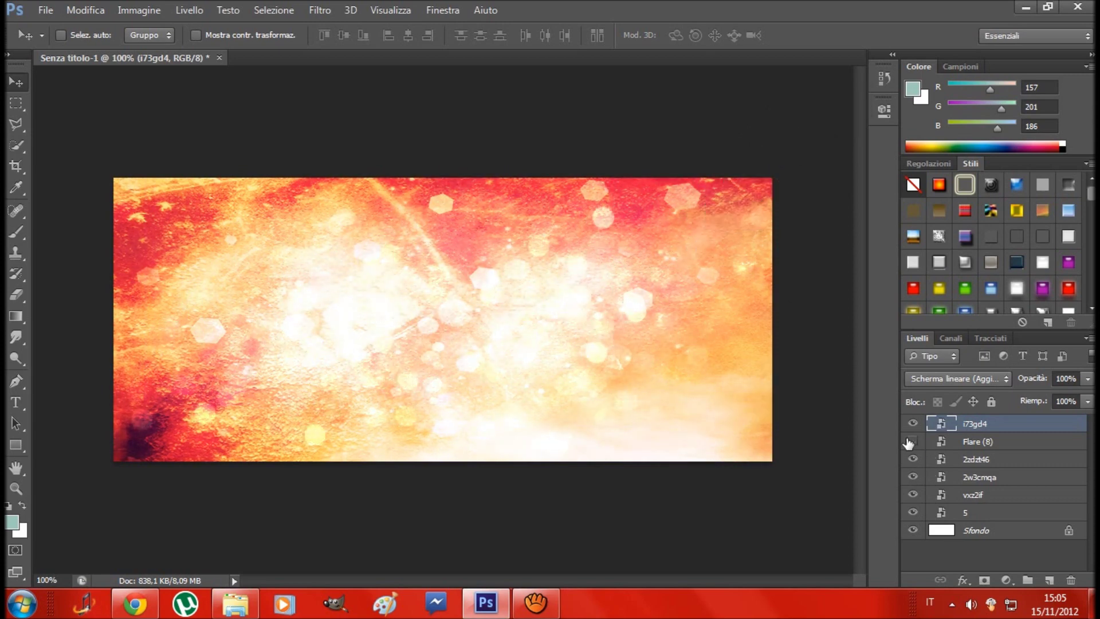
- Toggle layer visibility to compare, leaving 2w3cmqa and vxz2if hidden, then nudge i73gd4
left_click(912, 442)
left_click(913, 460)
left_click(913, 484)
left_click(914, 484)
left_click(913, 484)
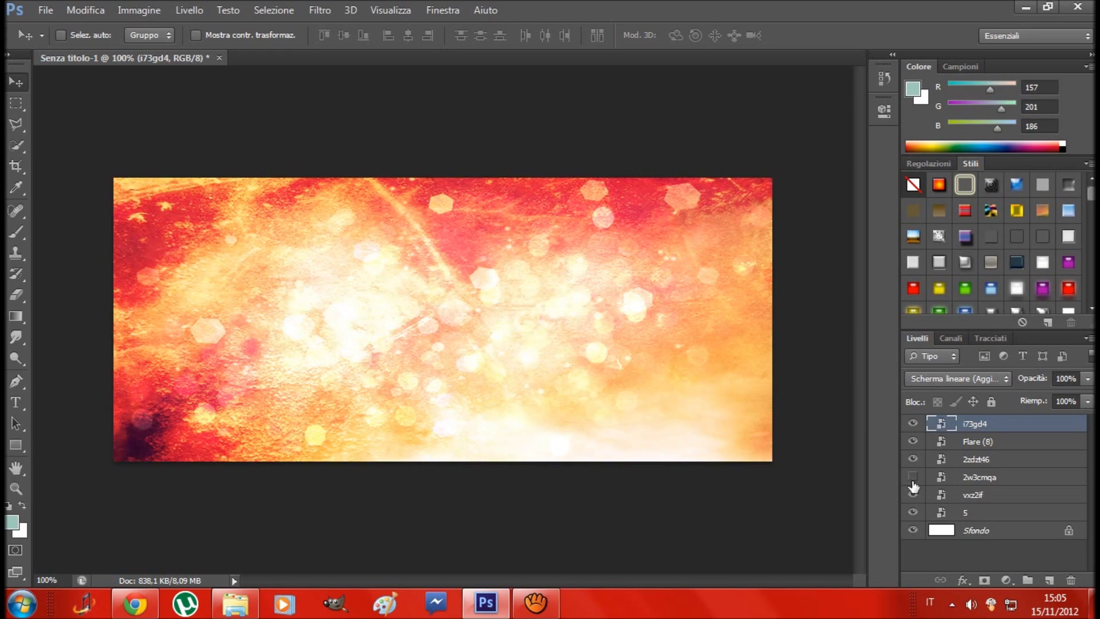
left_click(912, 496)
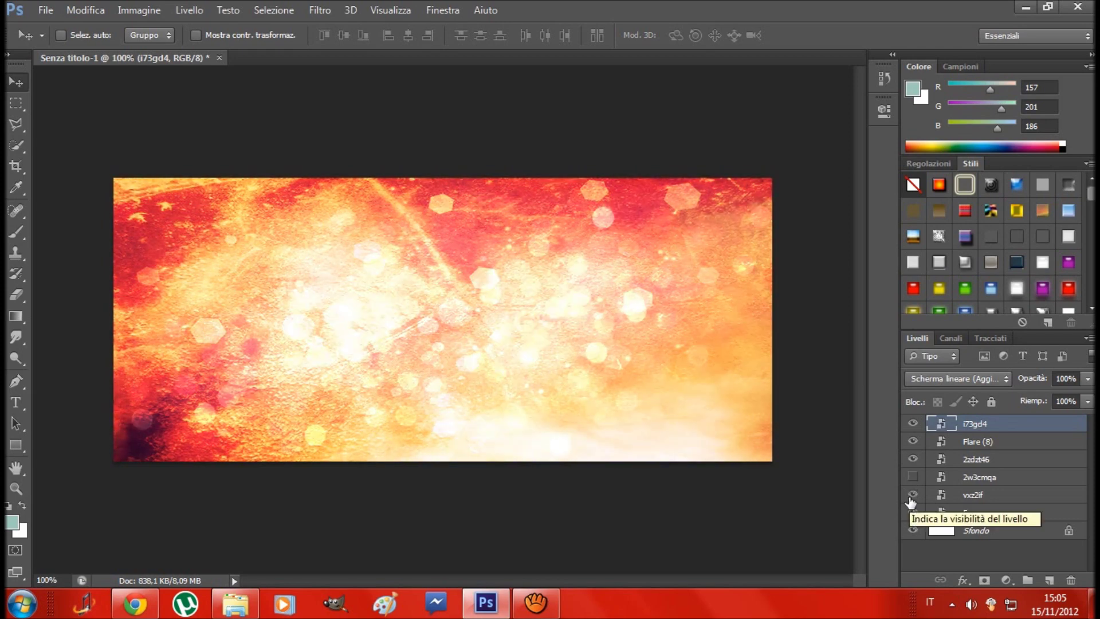
left_click(912, 512)
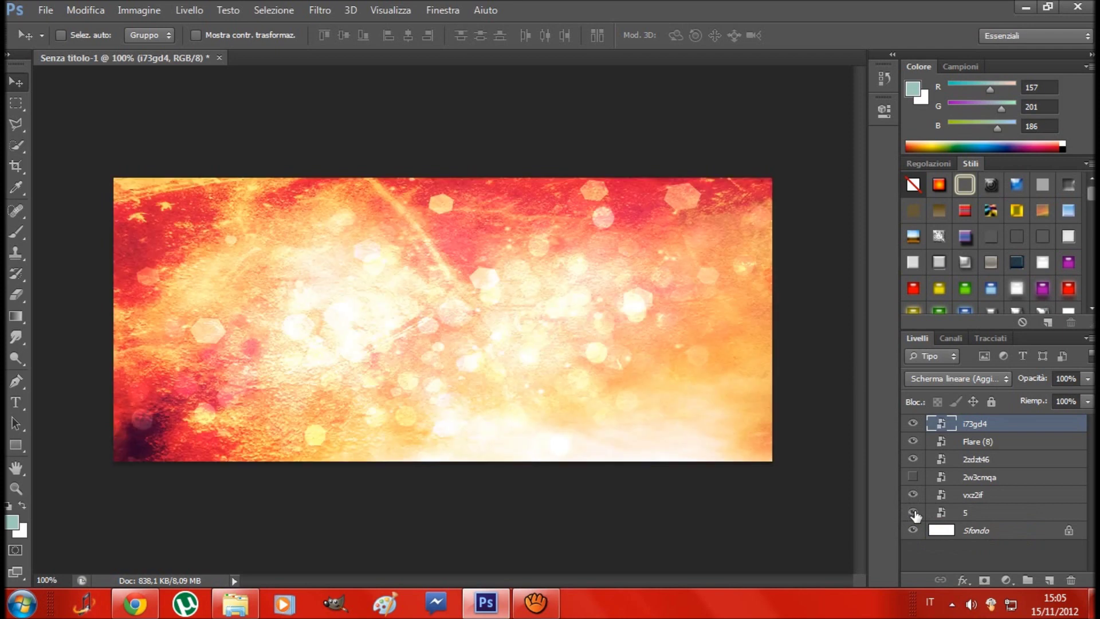
left_click(913, 496)
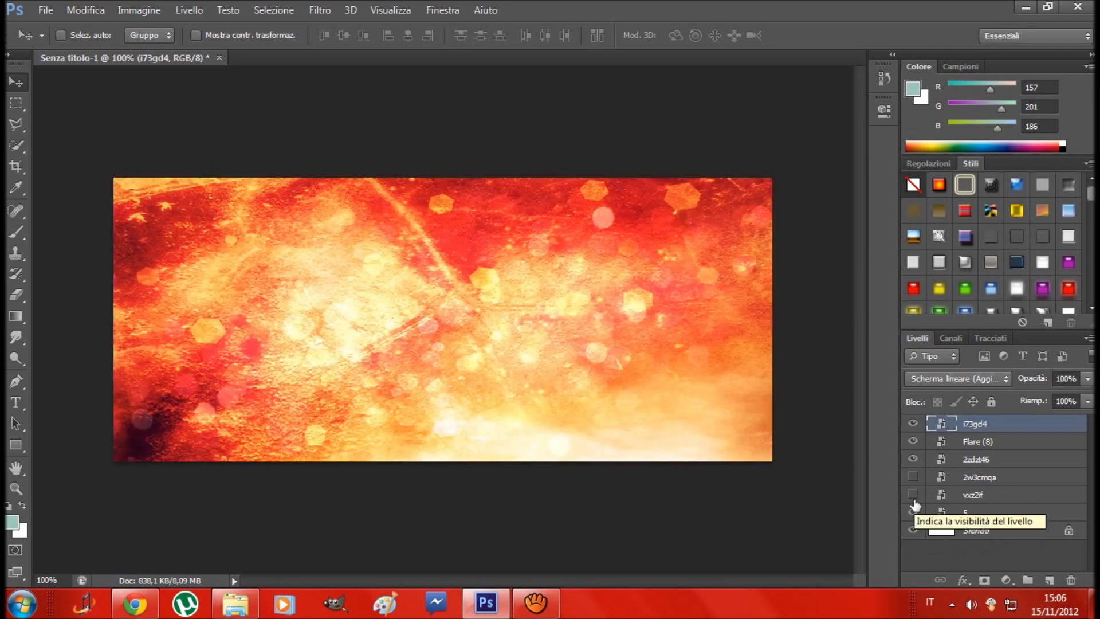
left_click(914, 498)
left_click(914, 497)
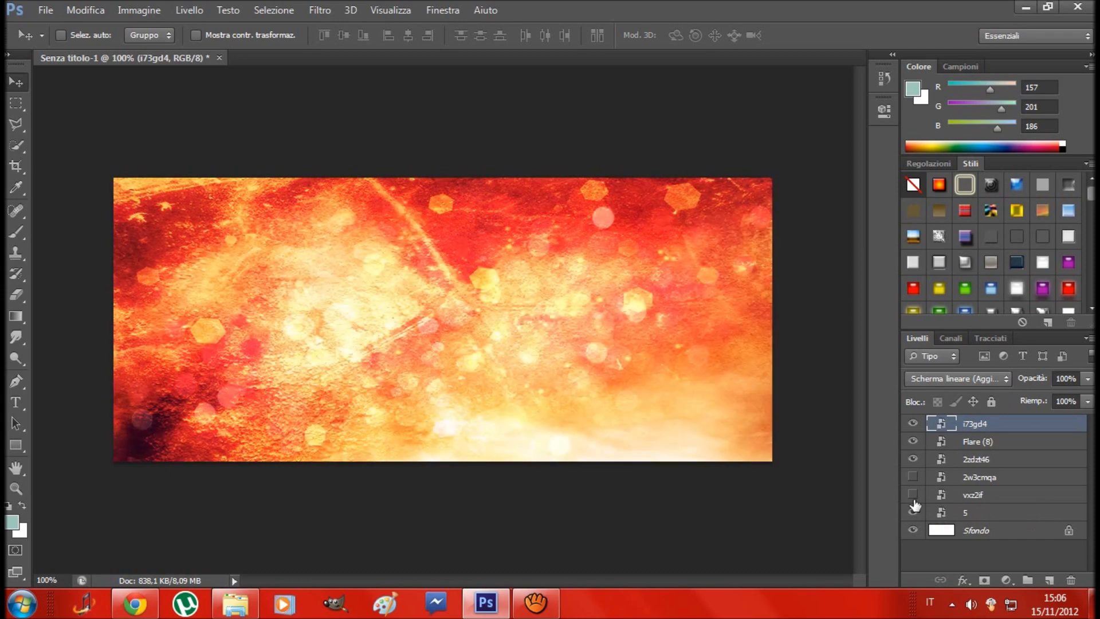
mouse_move(491, 300)
left_mouse_down()
mouse_move(473, 281)
mouse_move(491, 302)
left_mouse_up()
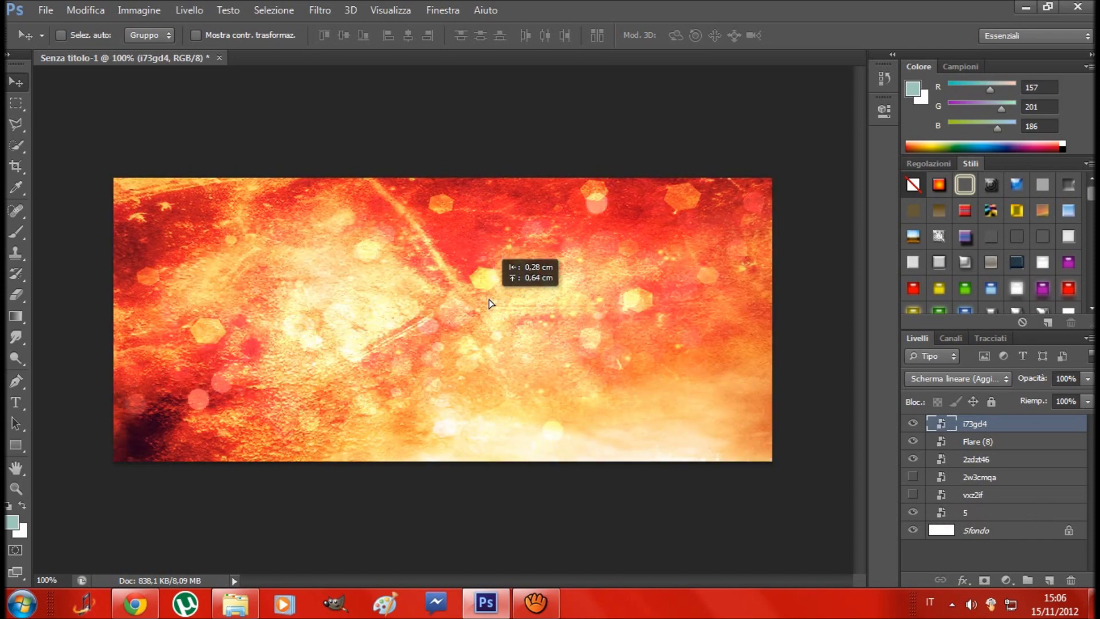
- Place the 2mf179d bokeh image into the banner
left_click(46, 10)
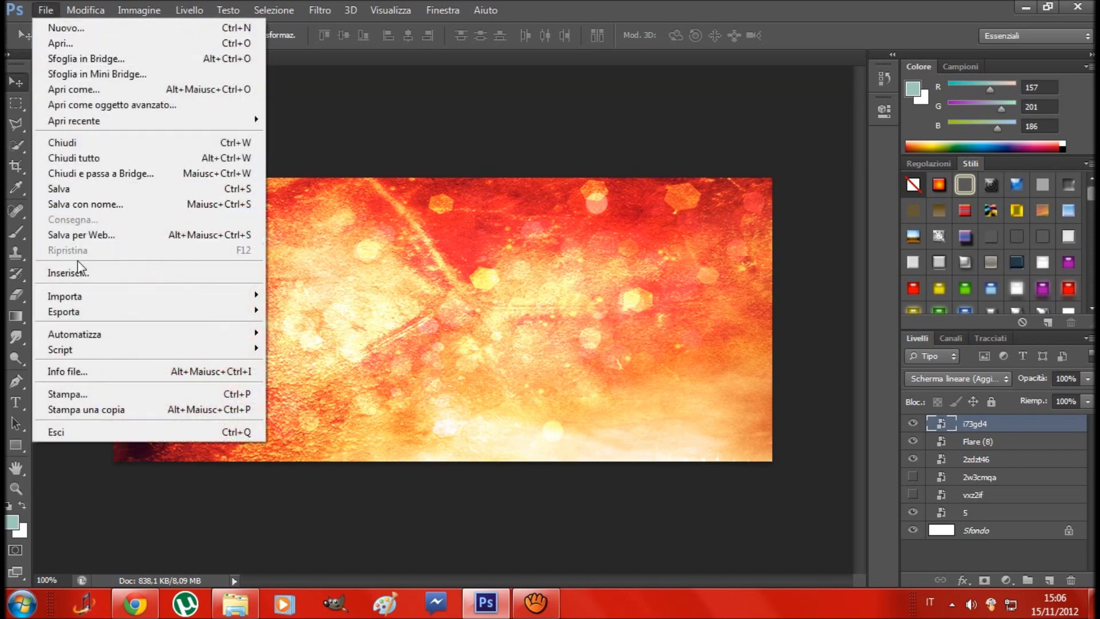
left_click(77, 273)
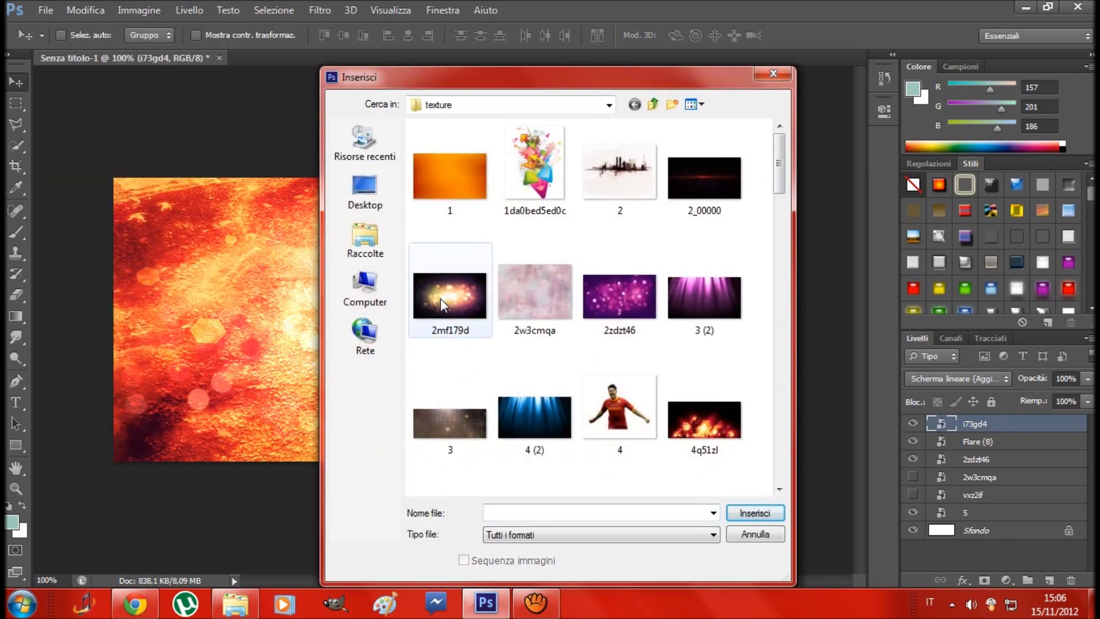
left_click(440, 298)
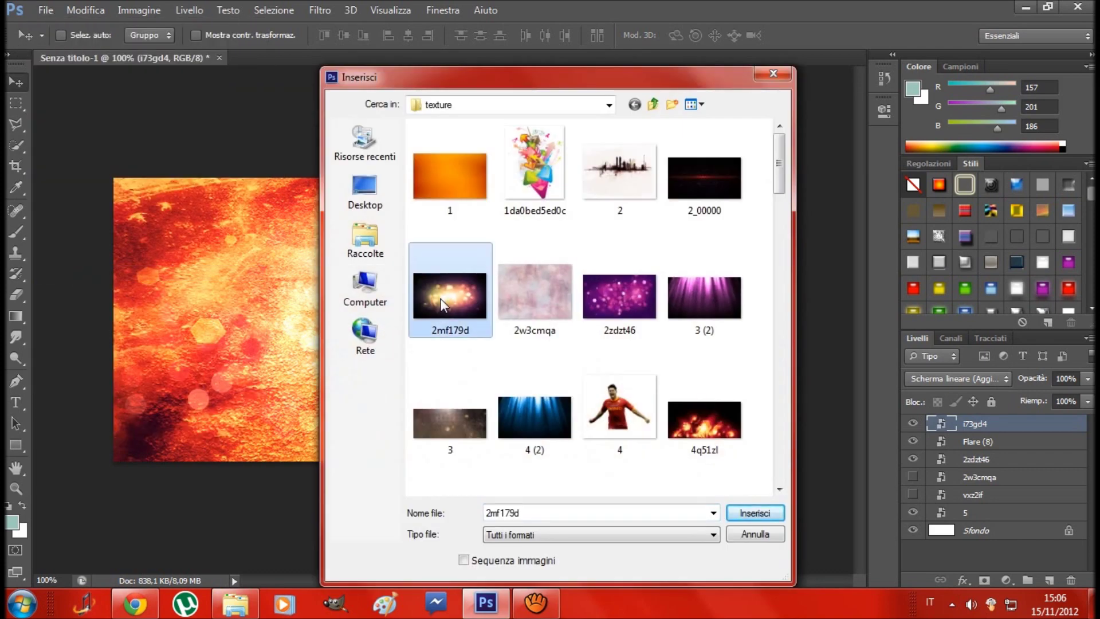
left_click(755, 513)
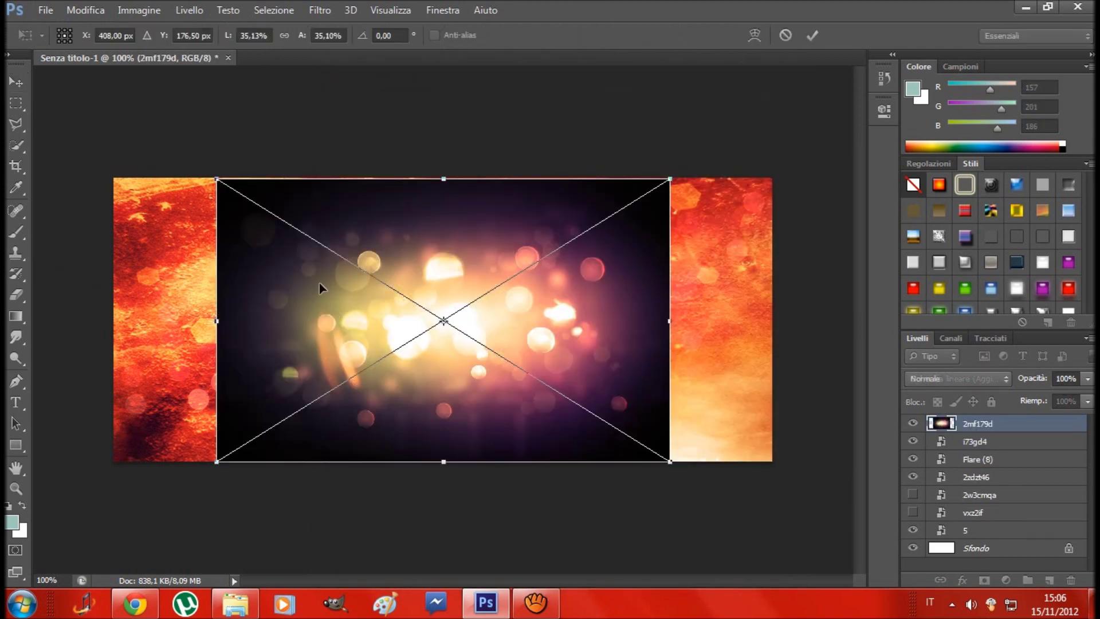
- Scale and slightly rotate 2mf179d to cover the banner, then commit the transform
left_click_drag(209, 180, 105, 159)
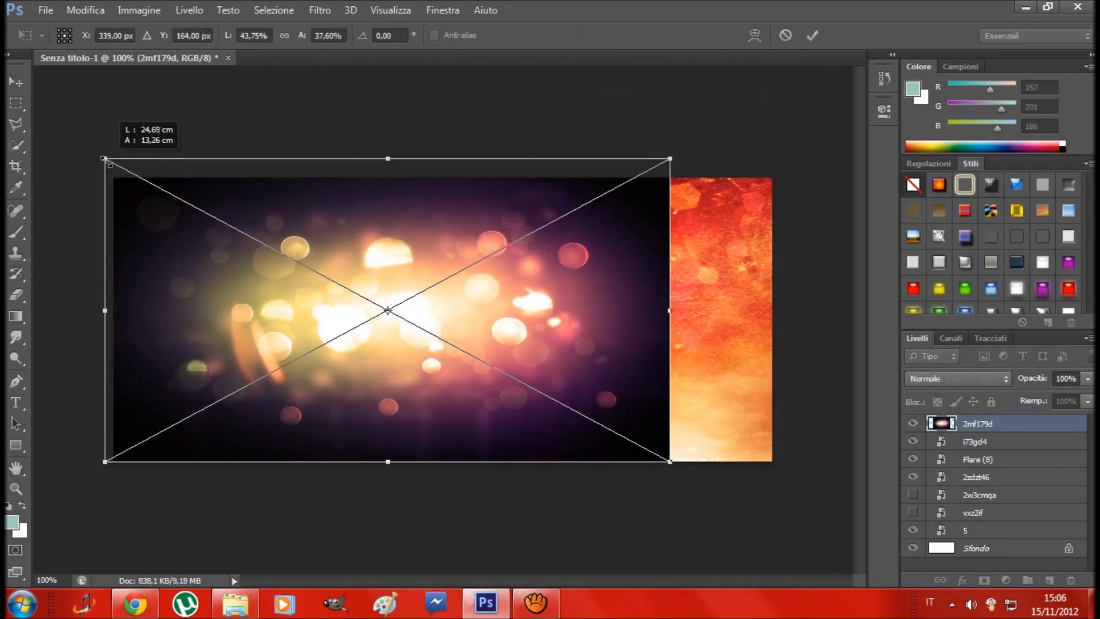
left_click_drag(676, 466, 781, 483)
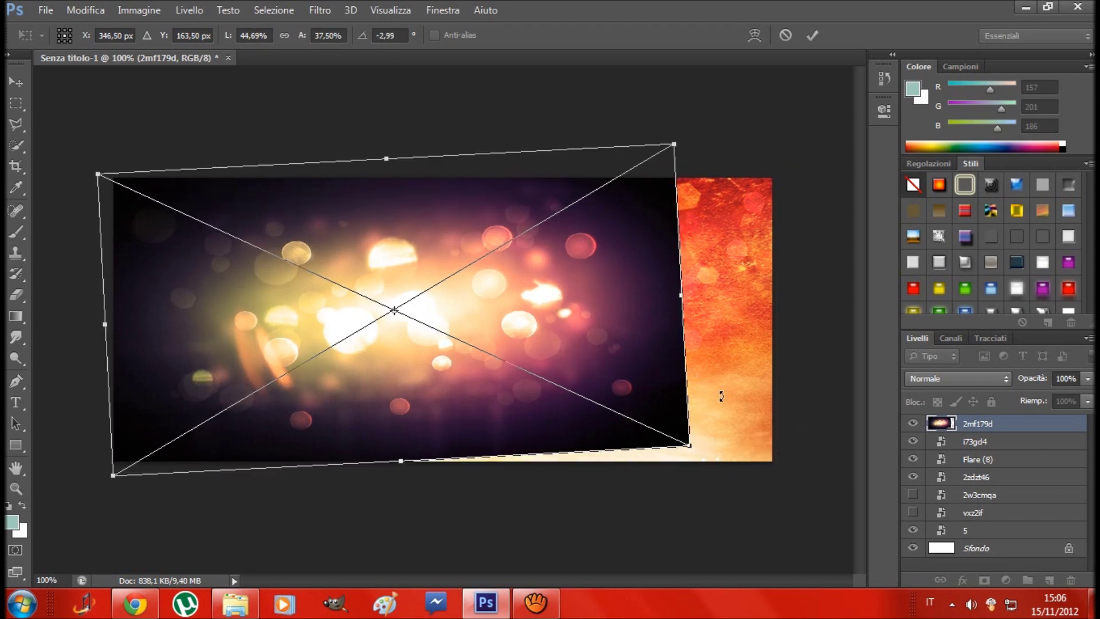
left_click_drag(722, 339, 727, 363)
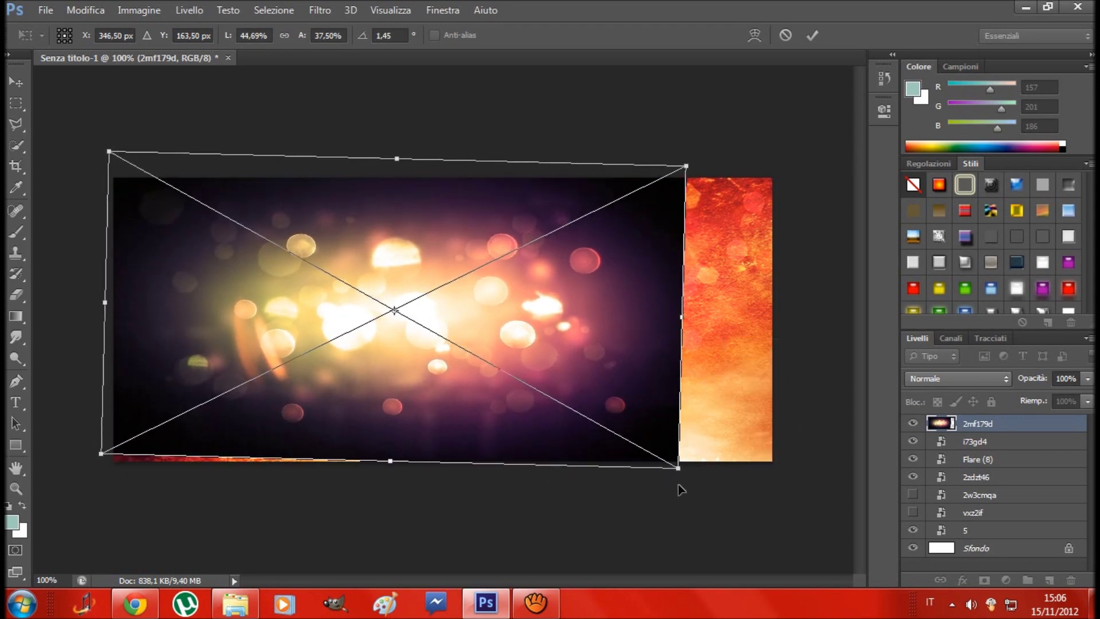
left_click_drag(677, 470, 712, 465)
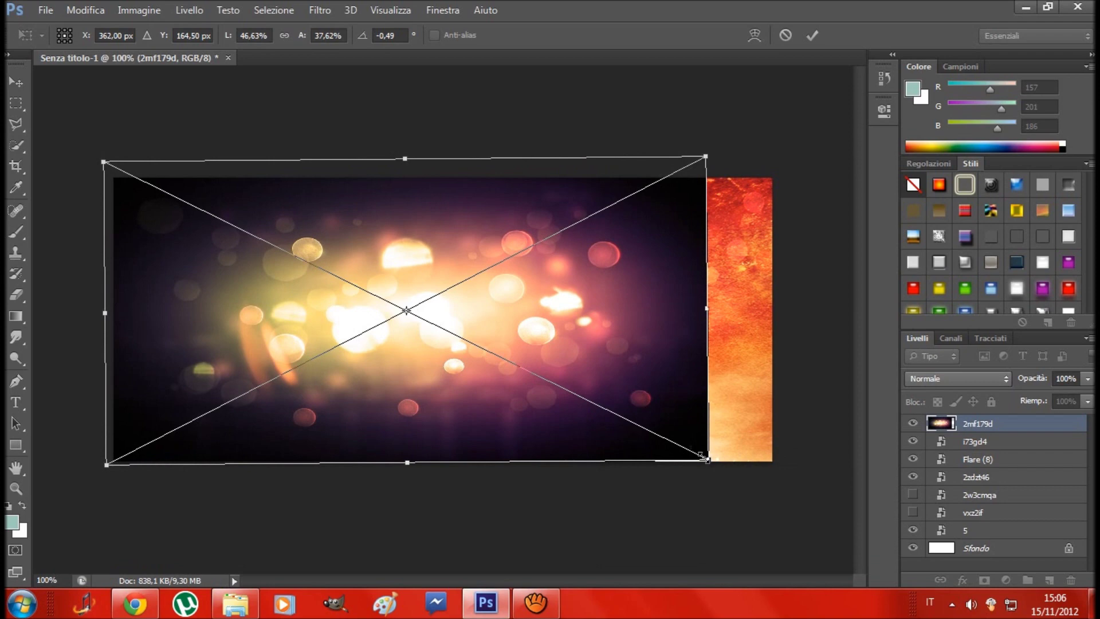
left_click_drag(711, 462, 795, 494)
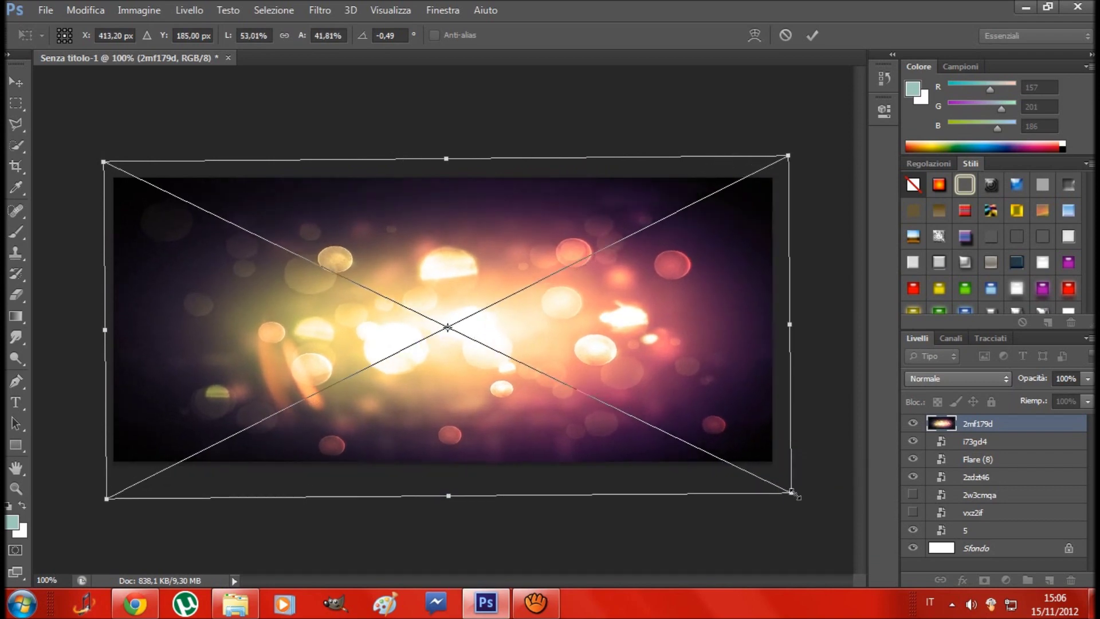
key("Return")
- Blend the 2mf179d layer as Sovrapponi at 39% opacity
left_click(992, 378)
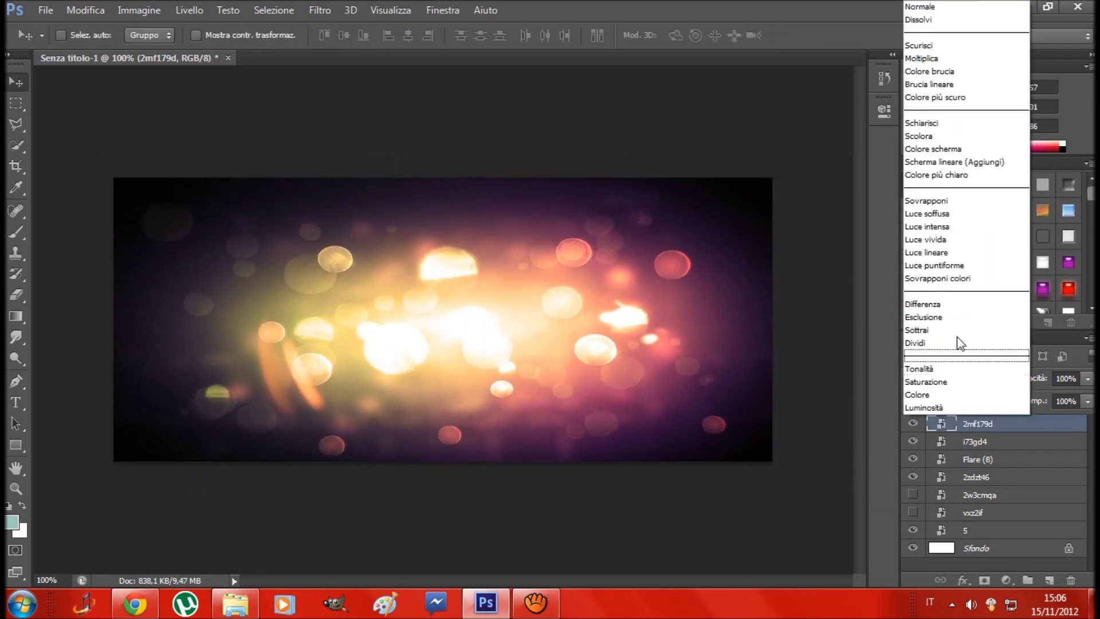
left_click(933, 200)
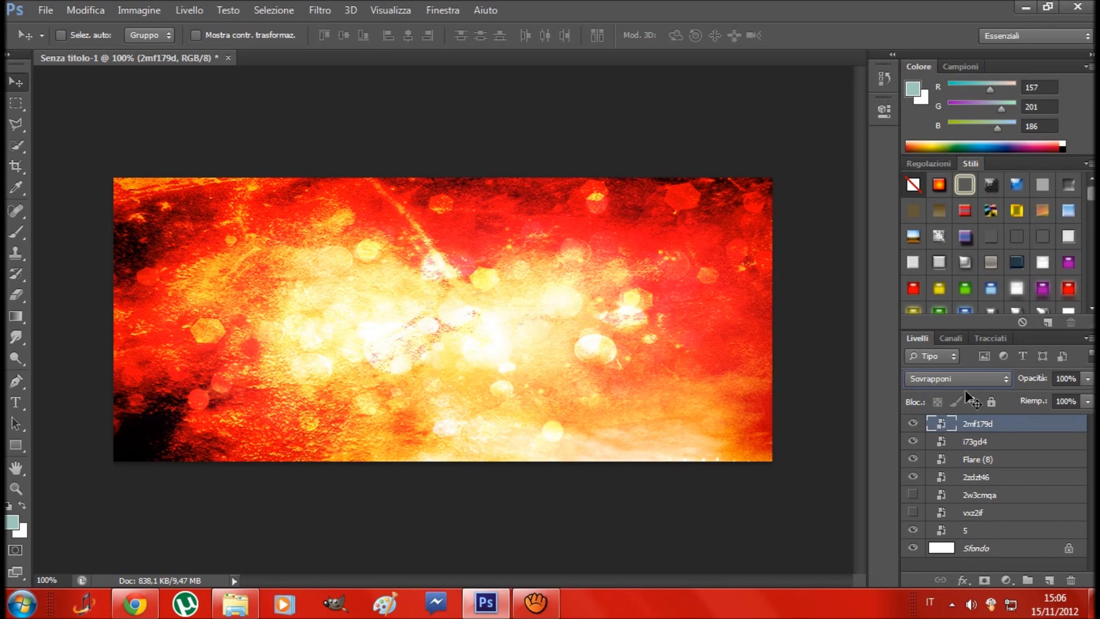
left_click(1086, 380)
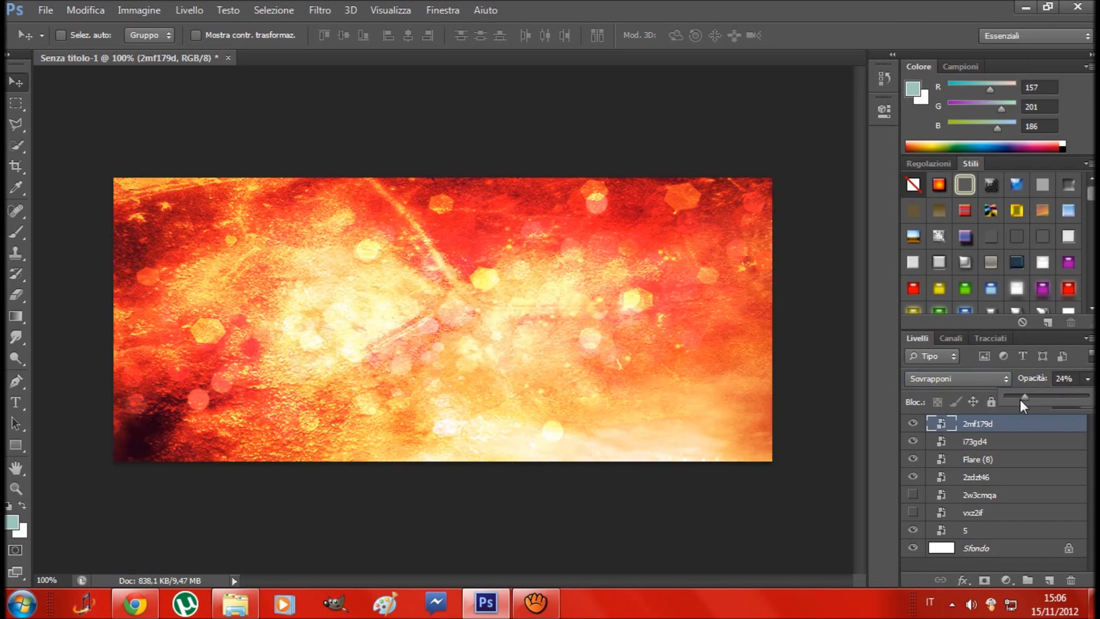
left_click_drag(1037, 396, 1039, 397)
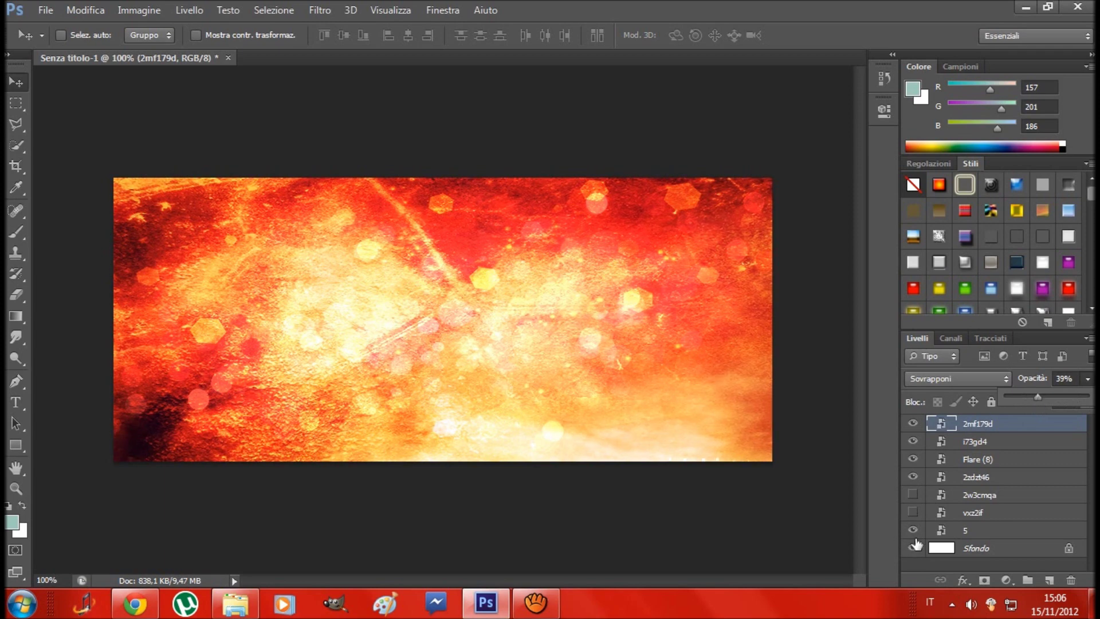
- Raise 2mf179d to 64% opacity, compare it on and off, then hide it
left_click(913, 424)
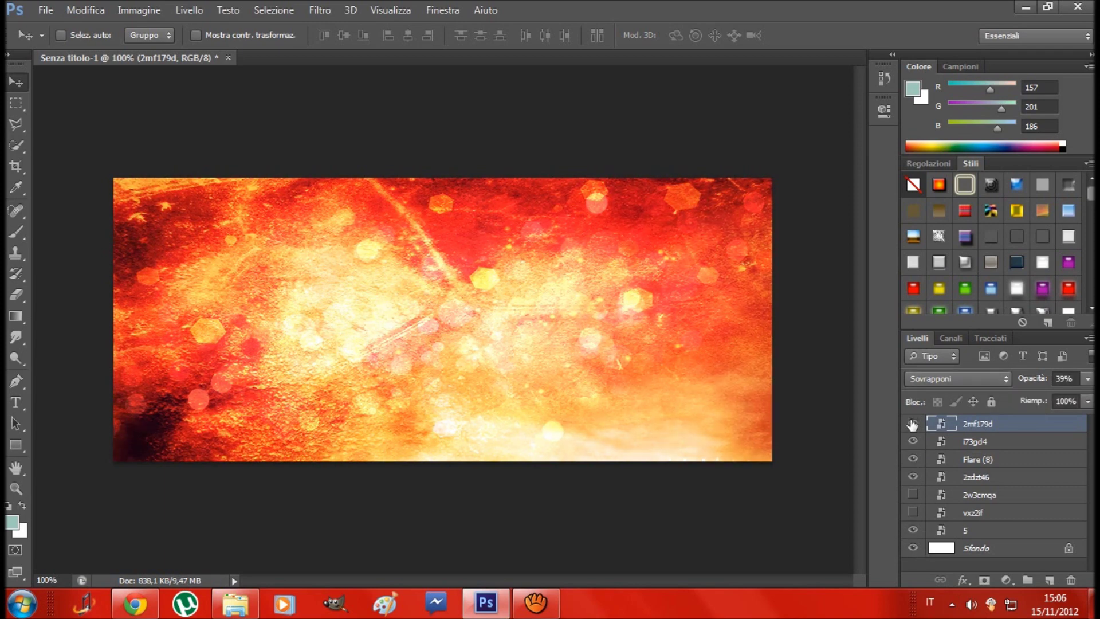
left_click(1087, 379)
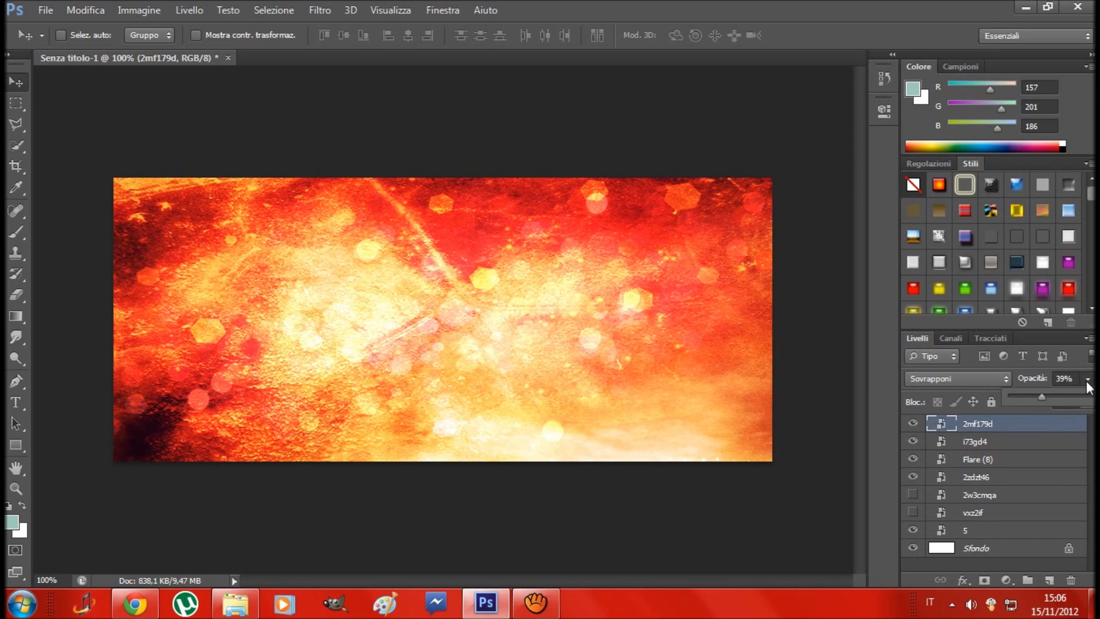
left_click_drag(1056, 400, 1059, 399)
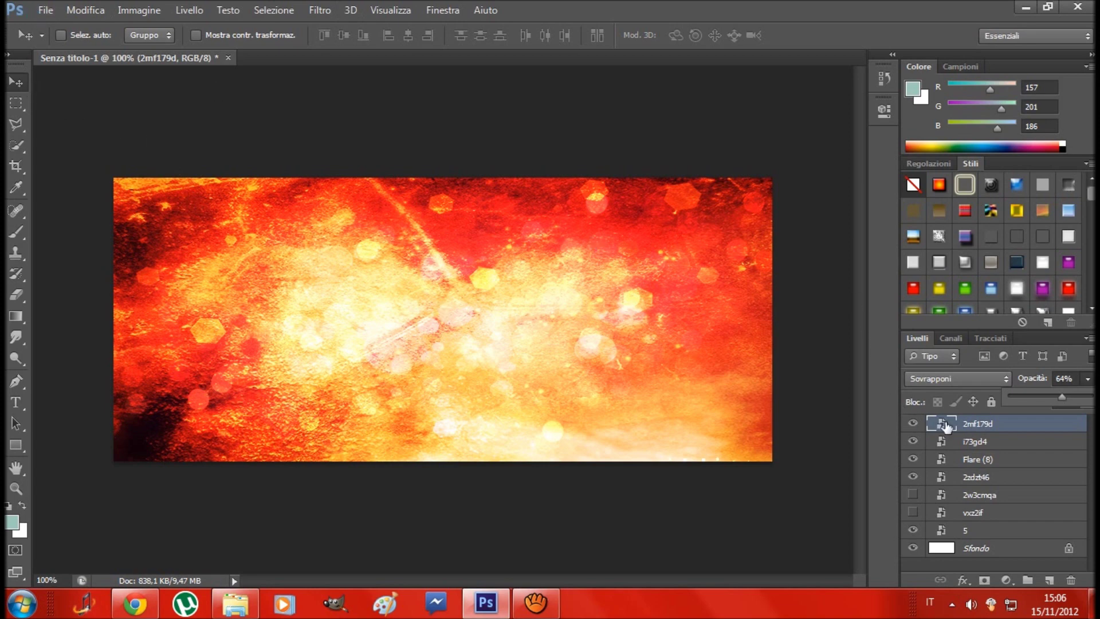
left_click(915, 424)
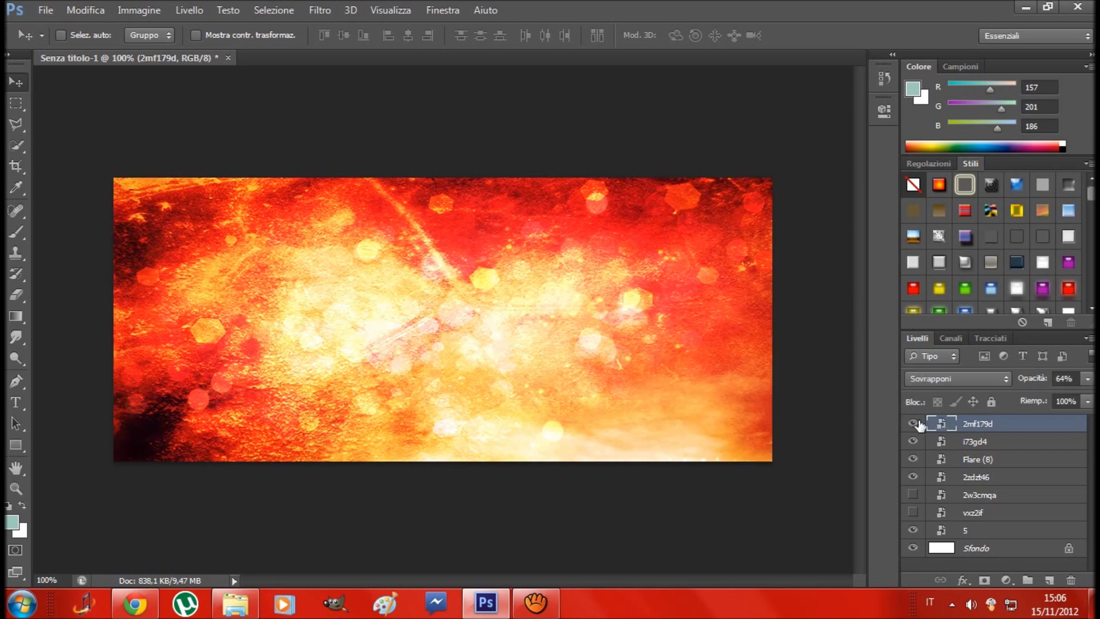
left_click(915, 424)
left_click(914, 424)
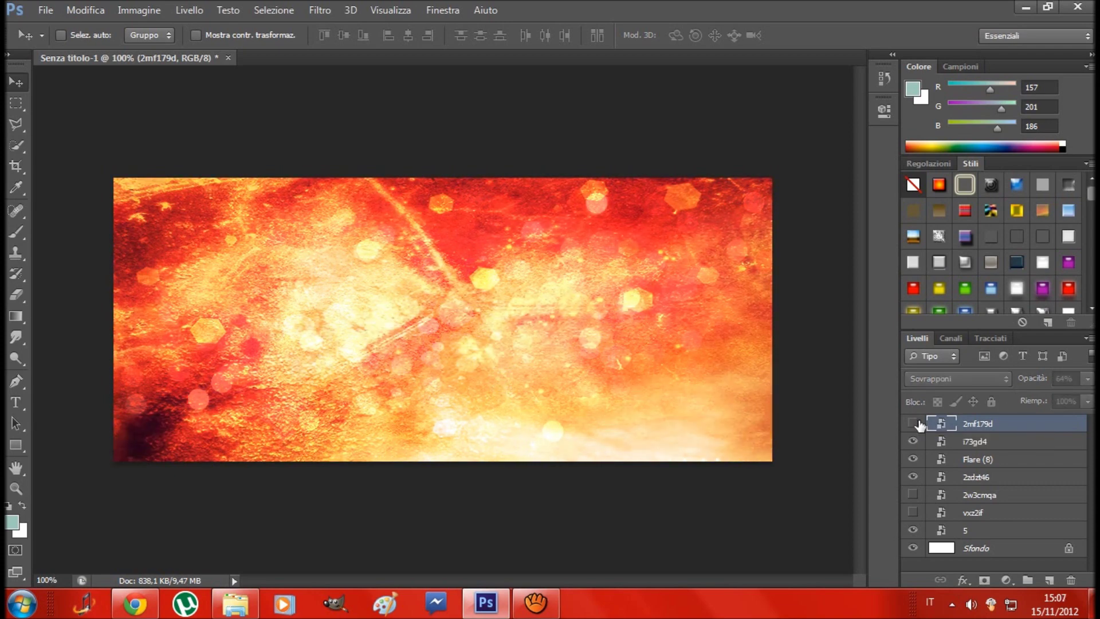
left_click(55, 13)
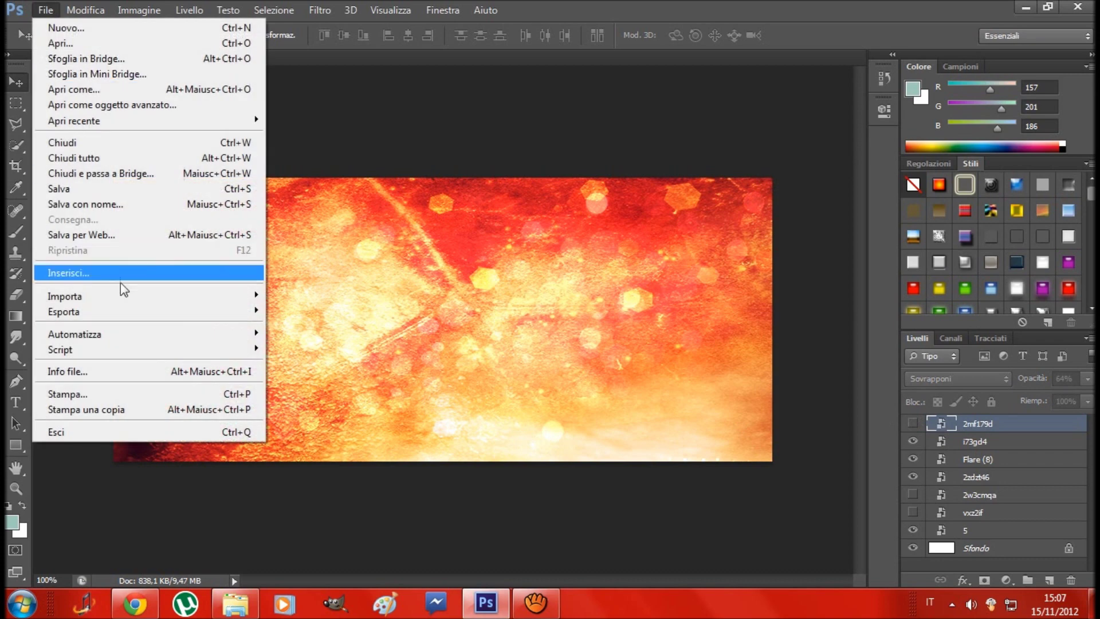
- Use File > Inserisci to find ofsmrk in the texture folder and place it
left_click(92, 273)
left_click(509, 280)
scroll(509, 280, "down", 5)
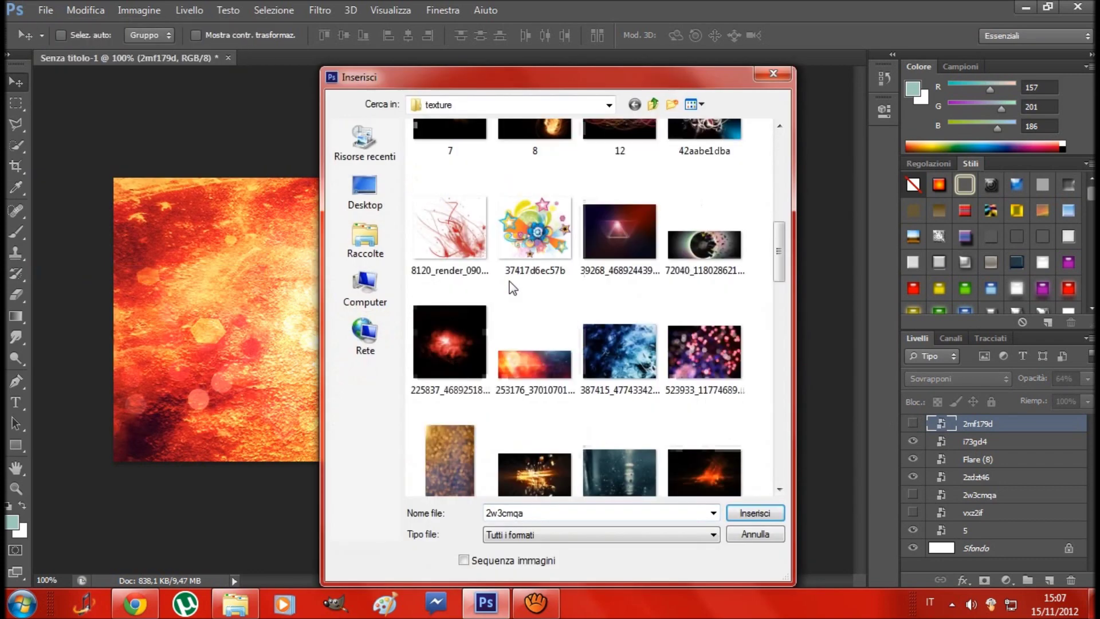
scroll(508, 280, "up", 4)
scroll(509, 280, "up", 1)
scroll(512, 288, "down", 5)
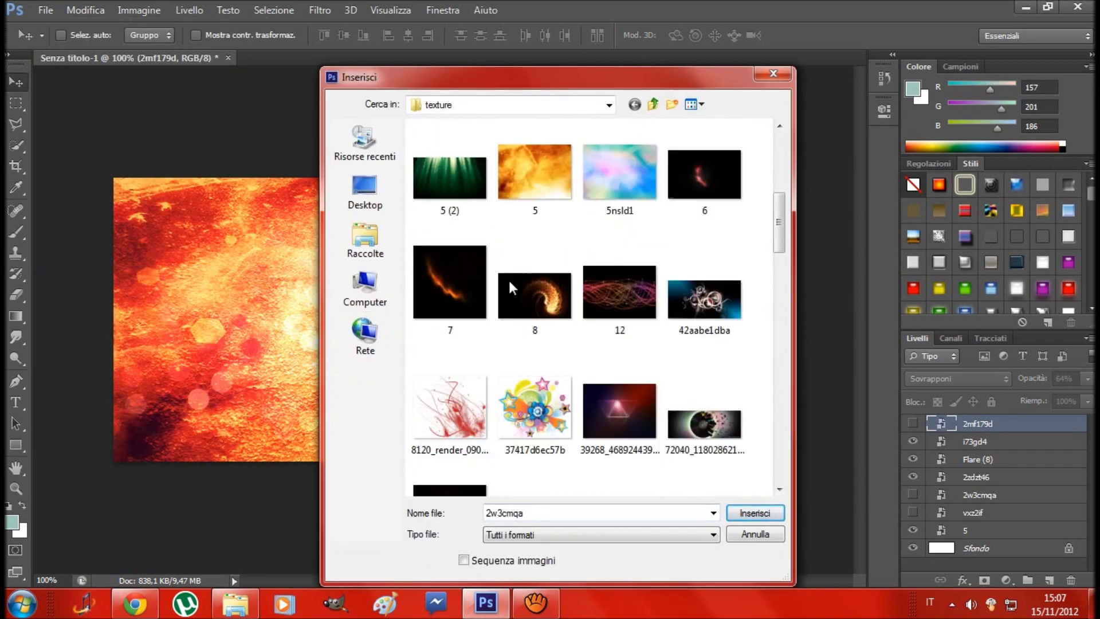
scroll(513, 289, "down", 2)
scroll(512, 288, "down", 3)
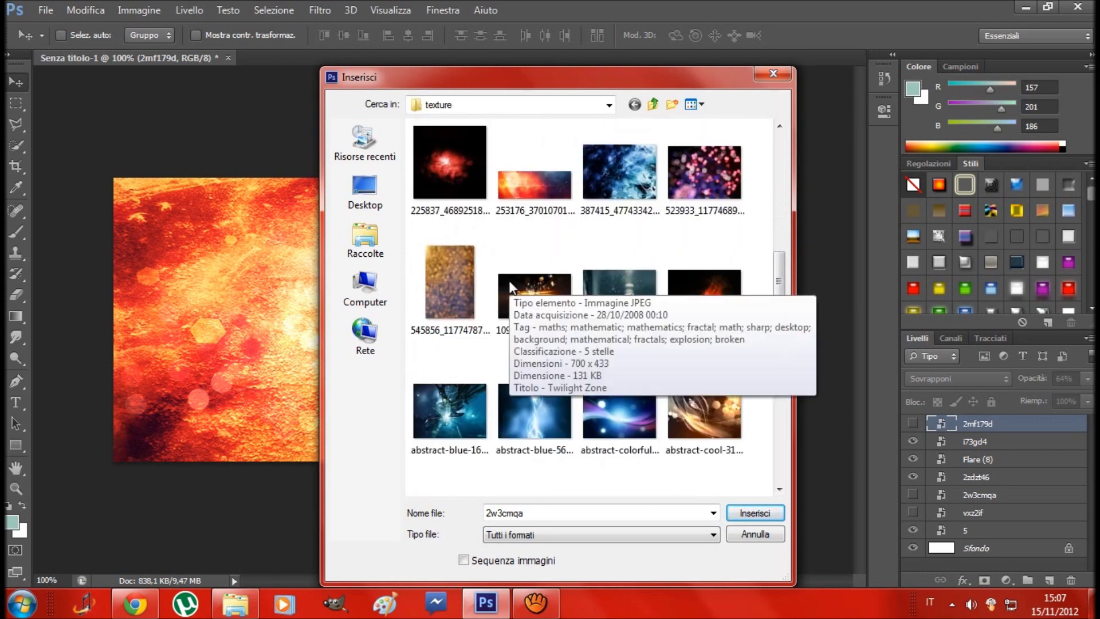
scroll(512, 288, "down", 3)
scroll(512, 288, "down", 3)
scroll(512, 288, "down", 3)
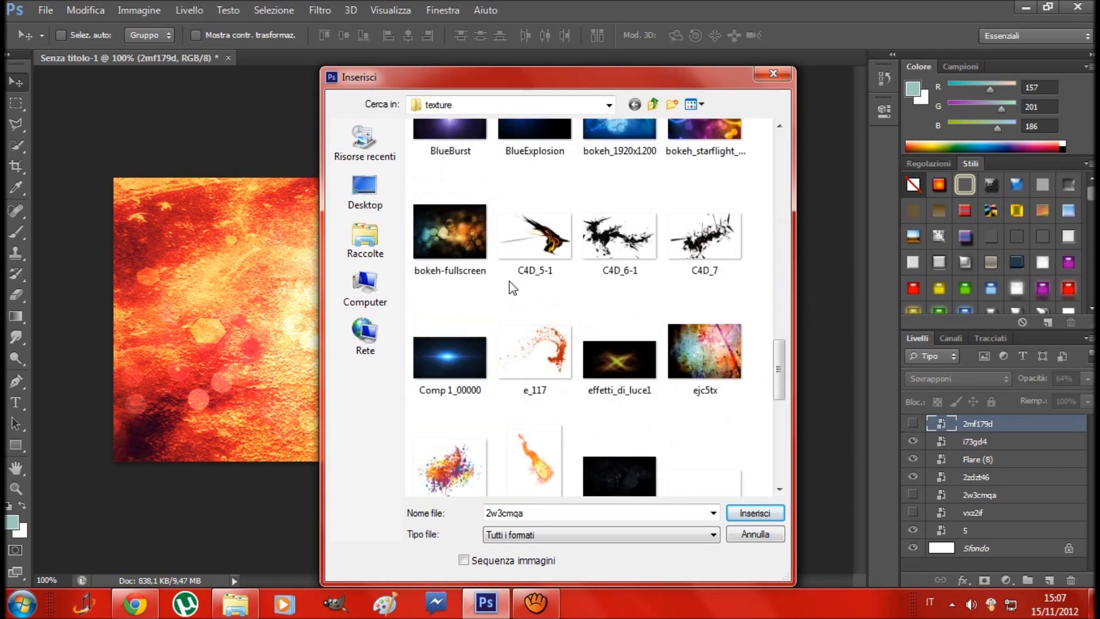
scroll(512, 288, "down", 3)
scroll(512, 288, "down", 3)
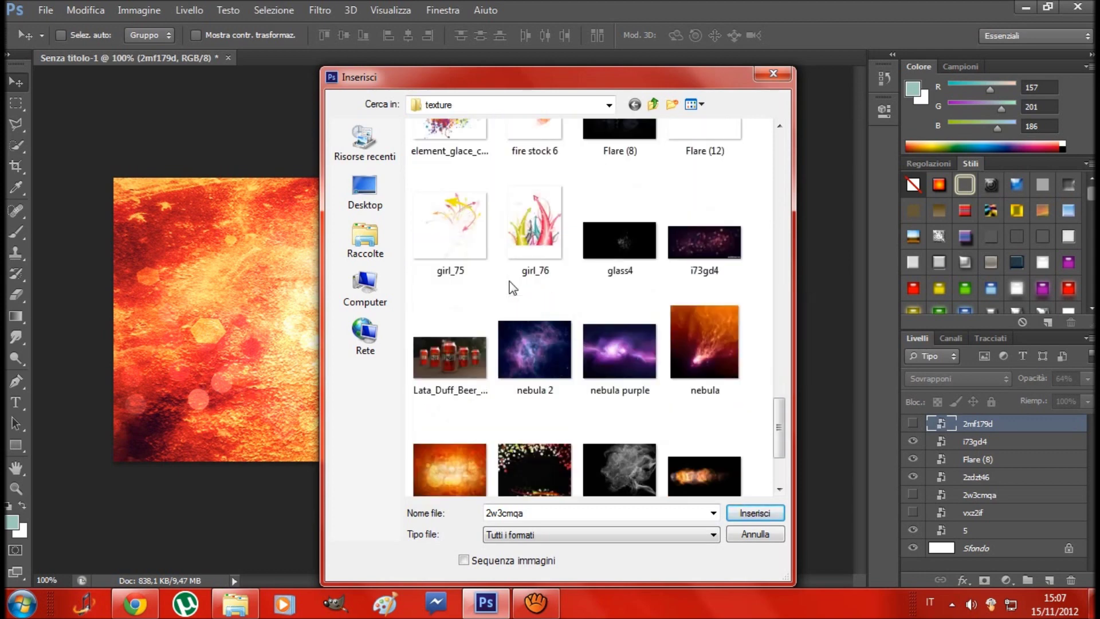
scroll(513, 288, "down", 3)
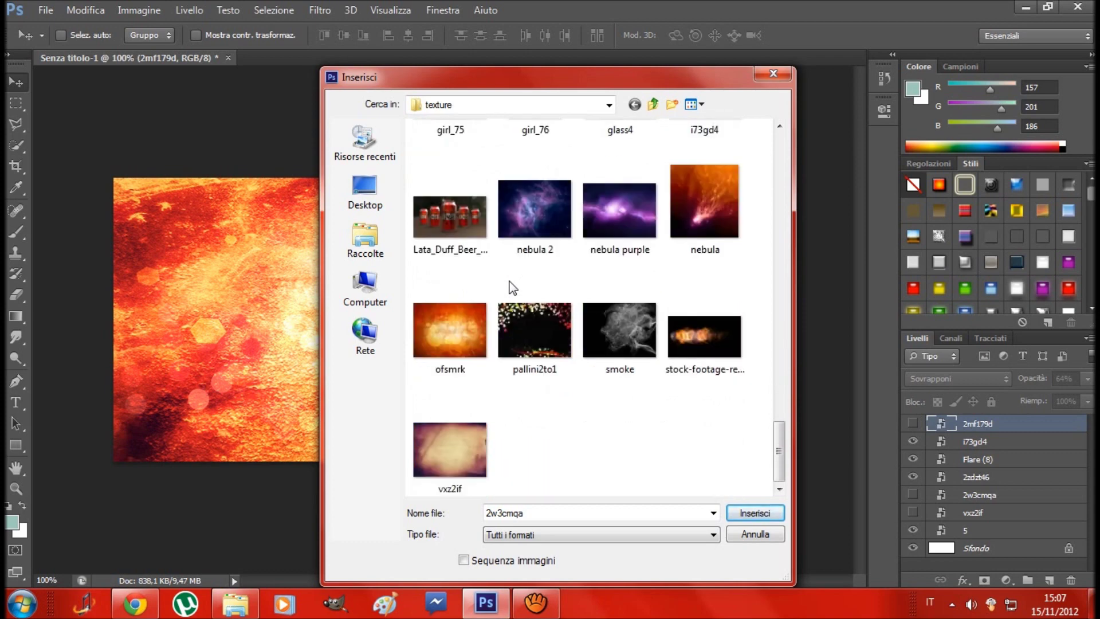
double_click(431, 328)
- Stretch the ofsmrk texture over the whole banner and commit the transform
left_click_drag(242, 179, 105, 158)
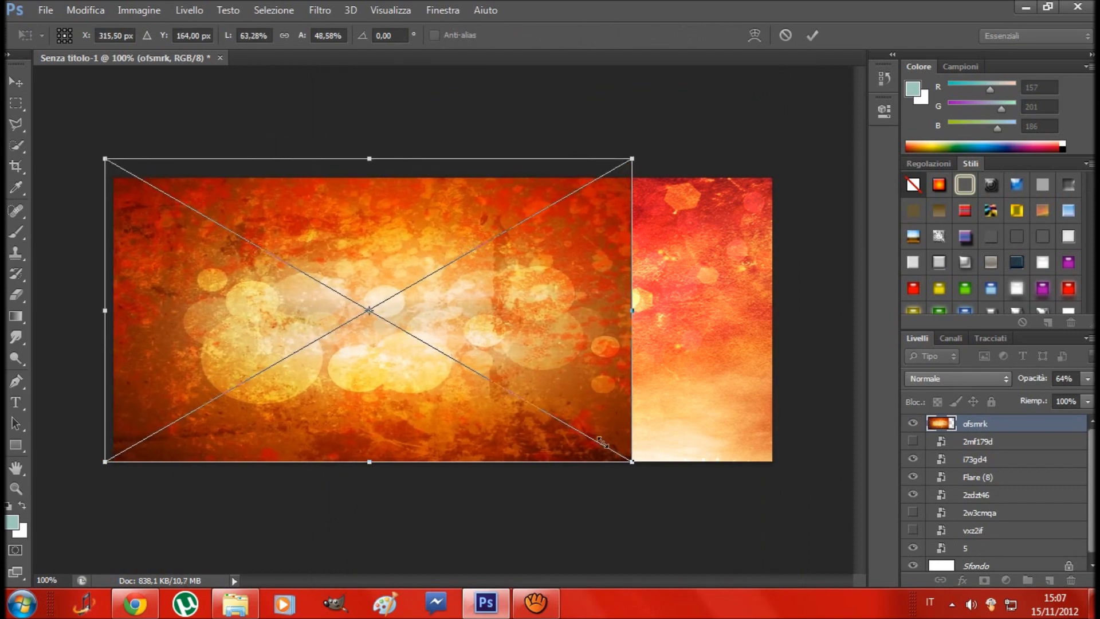
left_click_drag(632, 461, 791, 494)
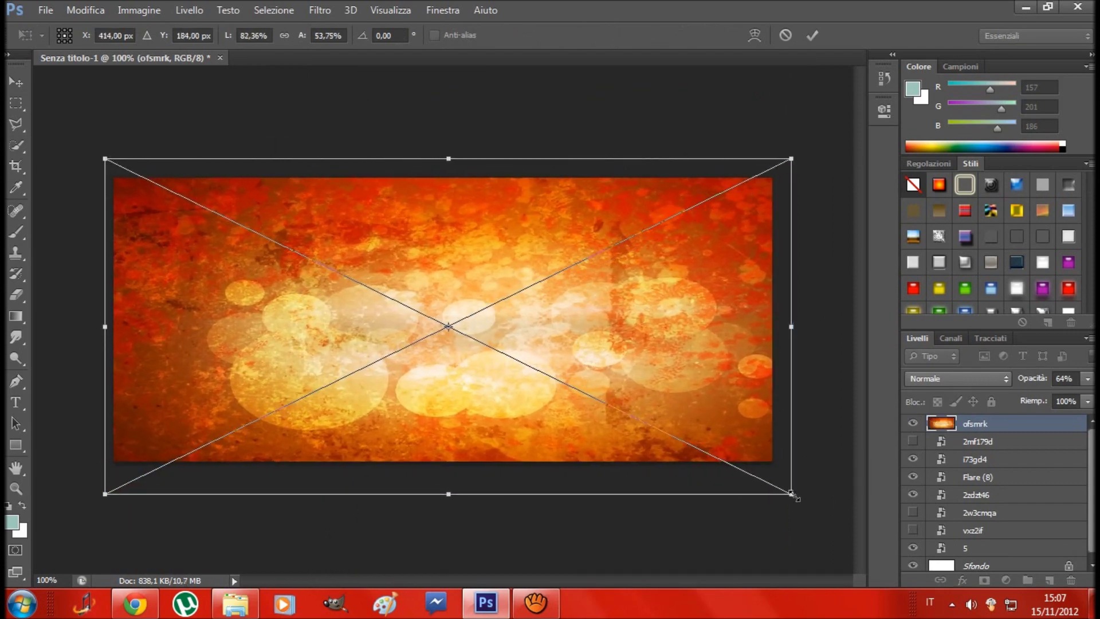
key("Return")
- Blend ofsmrk as Schermo lineare (Aggiungi) and lower its opacity to 42%
left_click(985, 379)
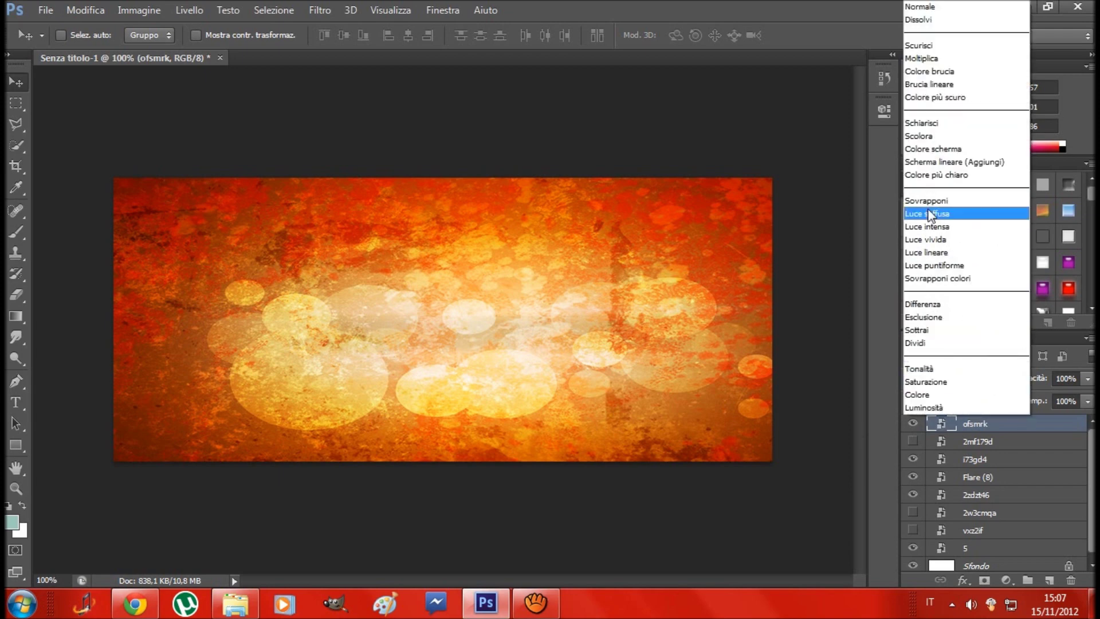
left_click(930, 214)
left_click(998, 385)
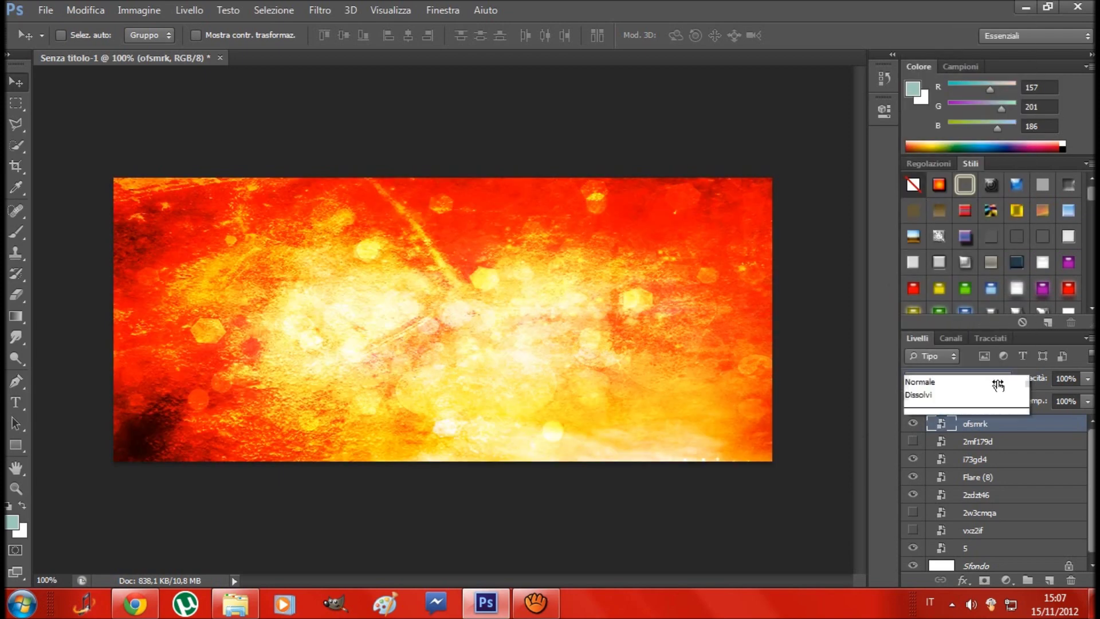
left_click(920, 158)
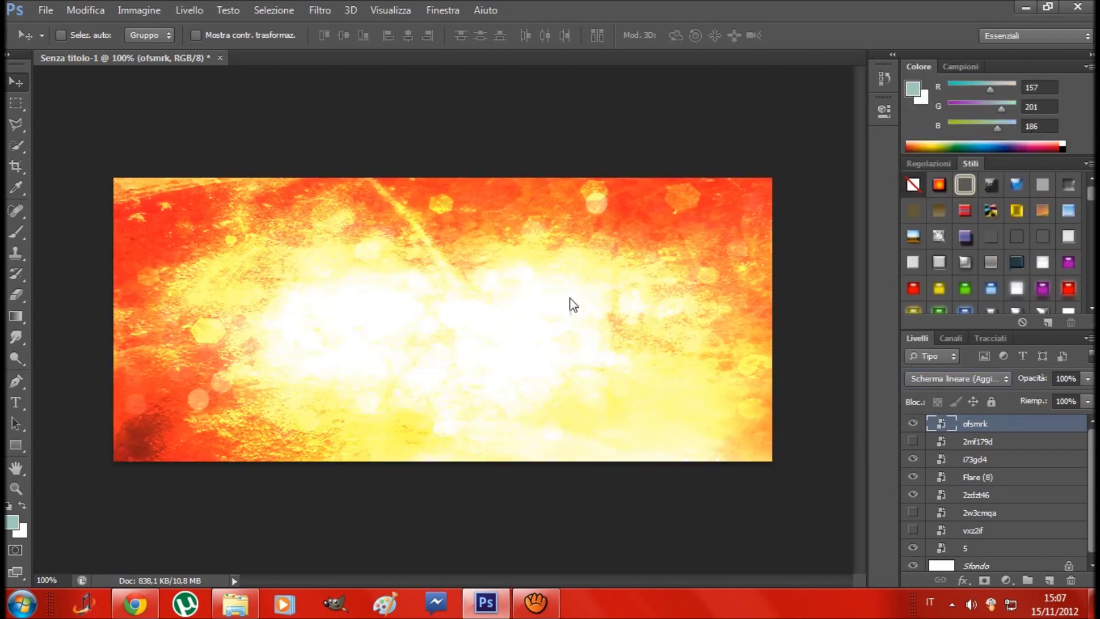
left_click_drag(573, 305, 546, 287)
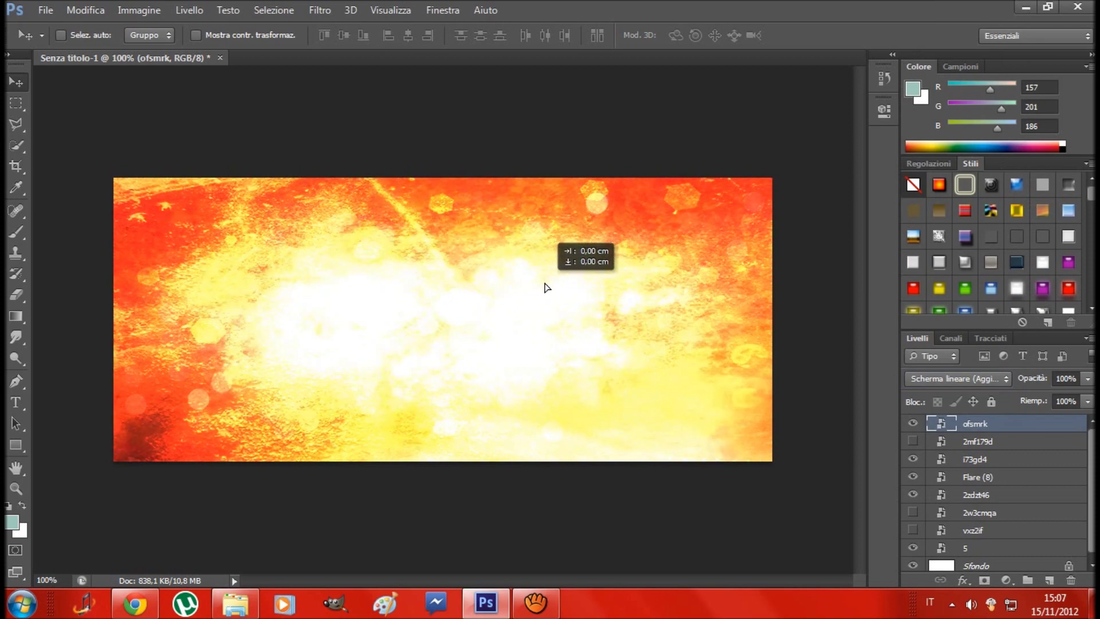
left_click(1087, 401)
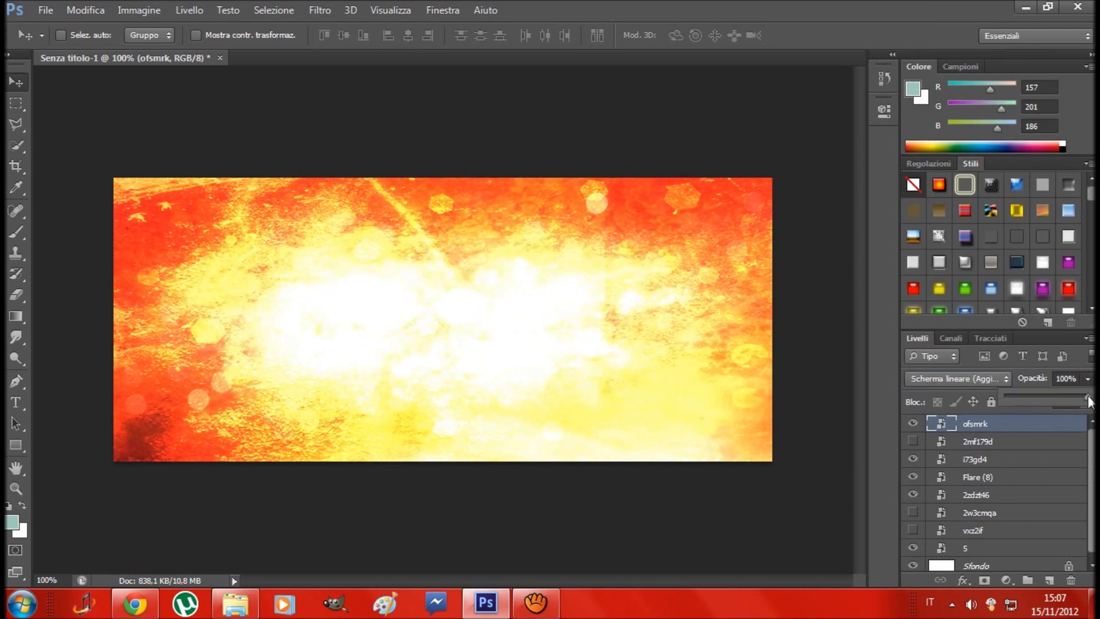
left_click_drag(1089, 402, 1039, 401)
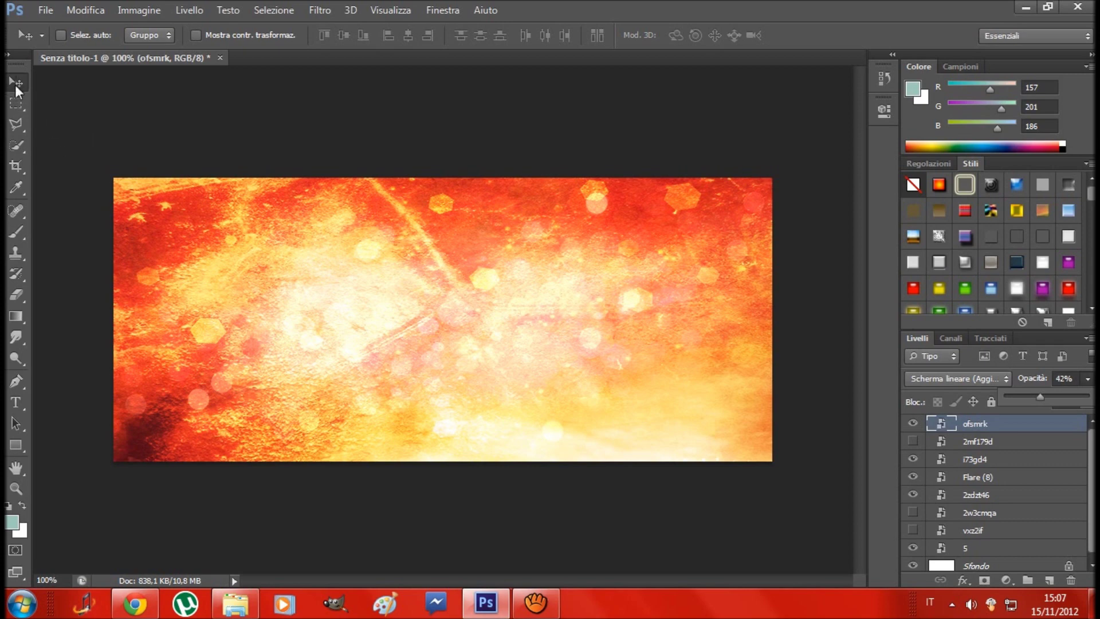
- Select the Brush tool with the 661 px skyline brush preset
left_click(21, 235)
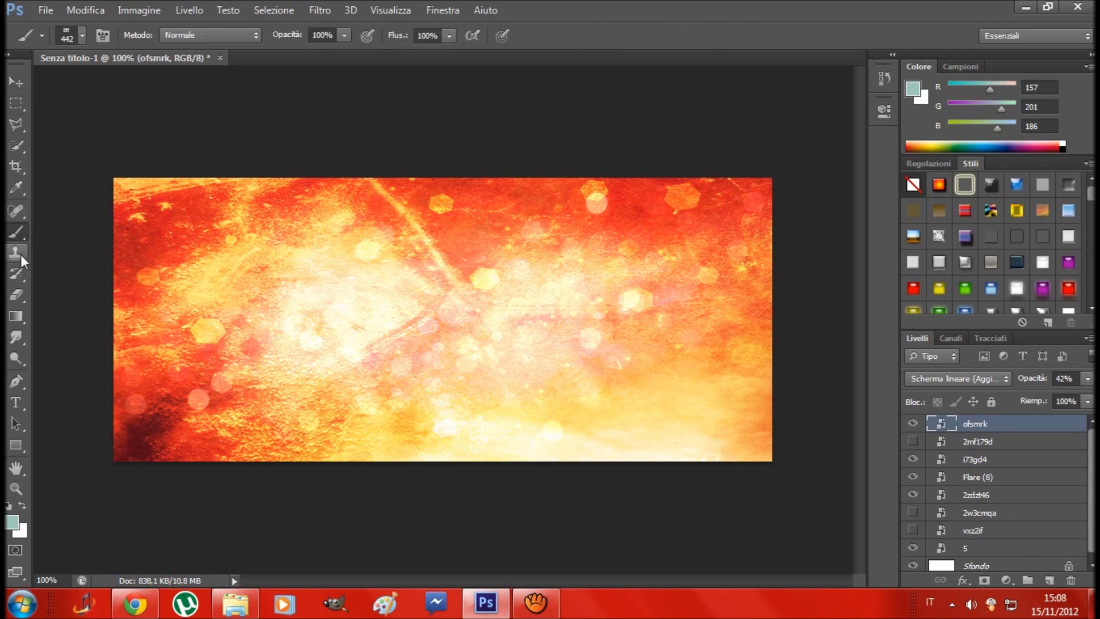
left_click(83, 35)
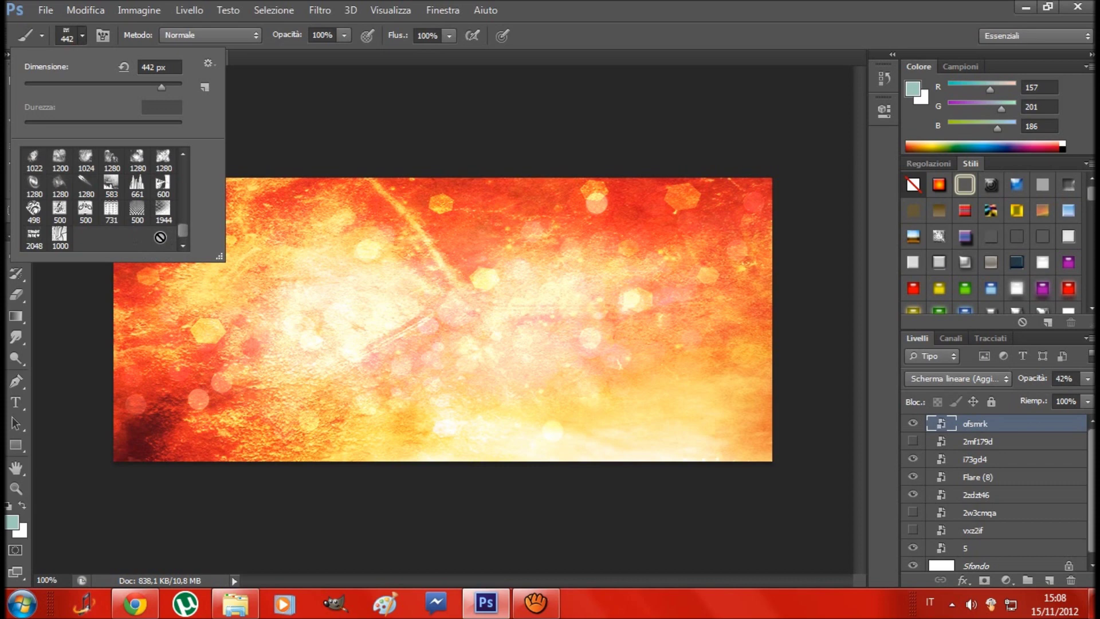
scroll(159, 239, "up", 2)
scroll(157, 239, "up", 1)
scroll(155, 240, "up", 1)
scroll(154, 238, "up", 1)
scroll(152, 232, "up", 1)
scroll(150, 228, "up", 1)
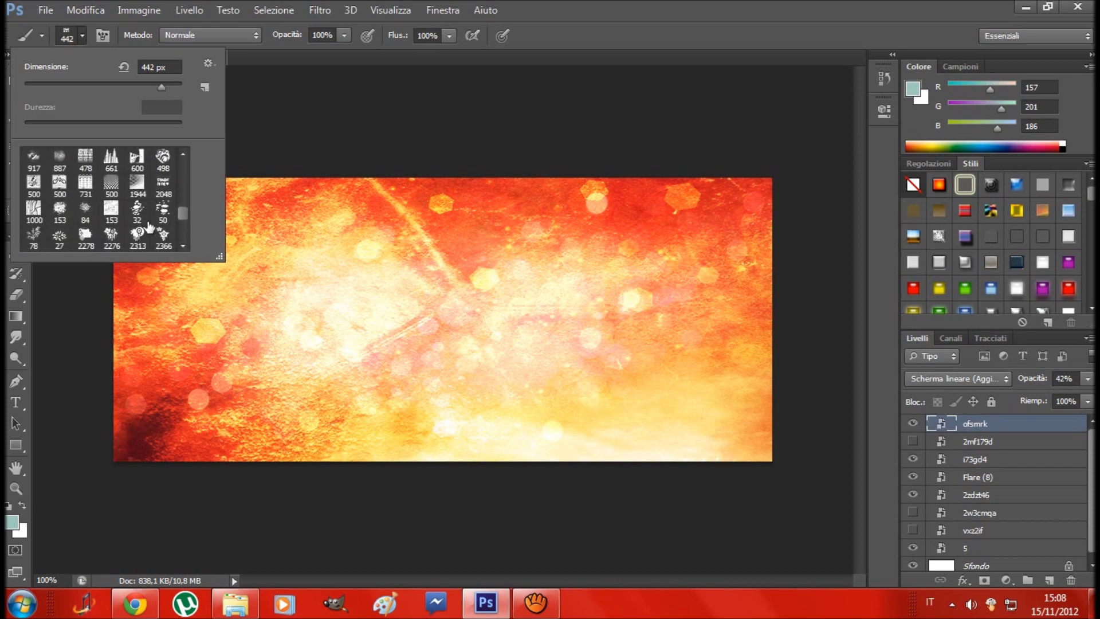
scroll(150, 229, "down", 2)
scroll(148, 229, "down", 1)
scroll(145, 228, "down", 2)
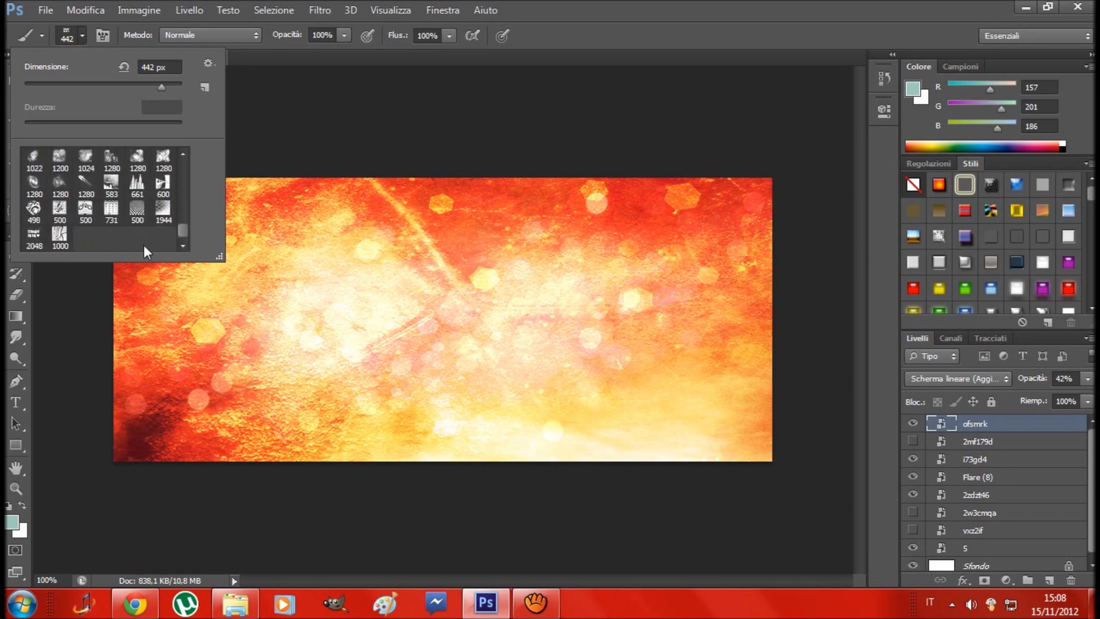
left_click(137, 189)
- Rasterize the ofsmrk smart object so it can be painted on
left_click(278, 216)
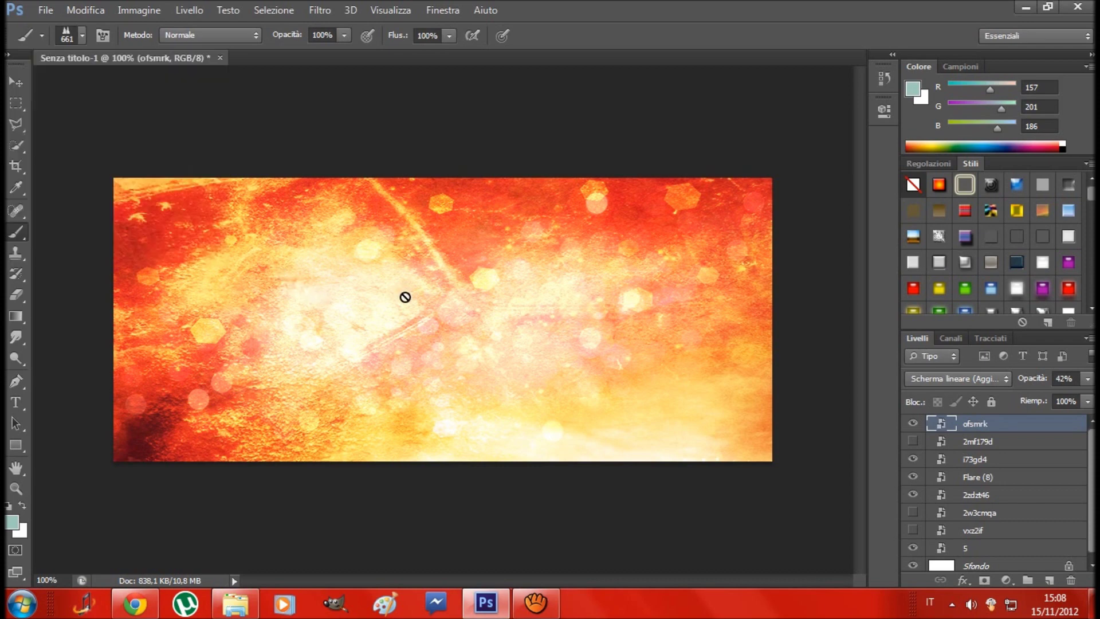
left_click(406, 298)
left_click(487, 244)
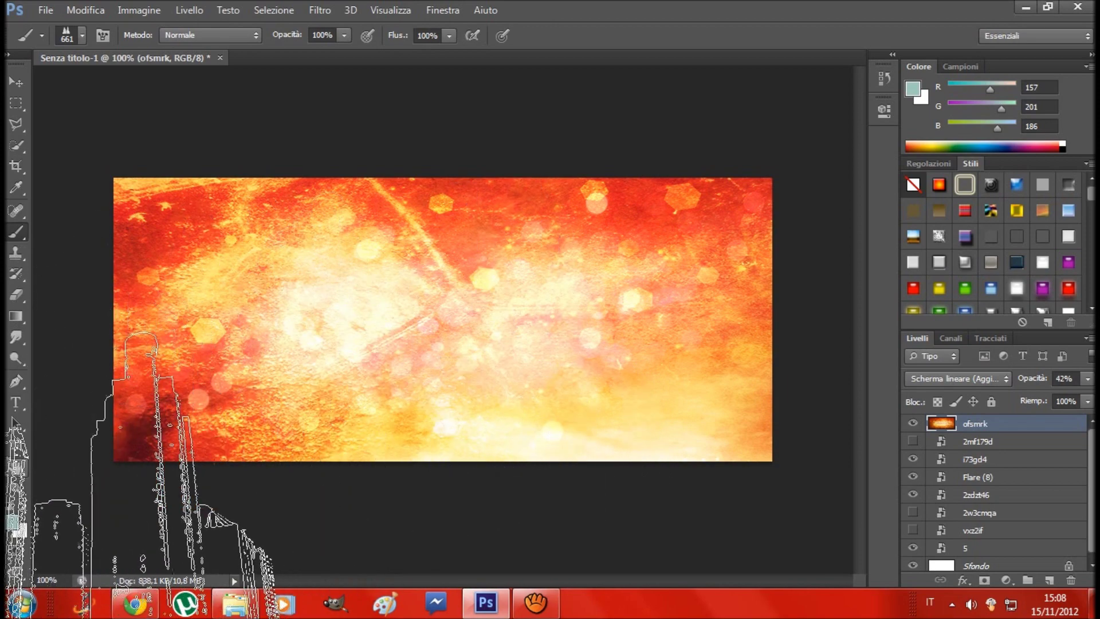
- Set the foreground colour to deep red 9d0606 in the Color Picker
key("i")
left_click(7, 525)
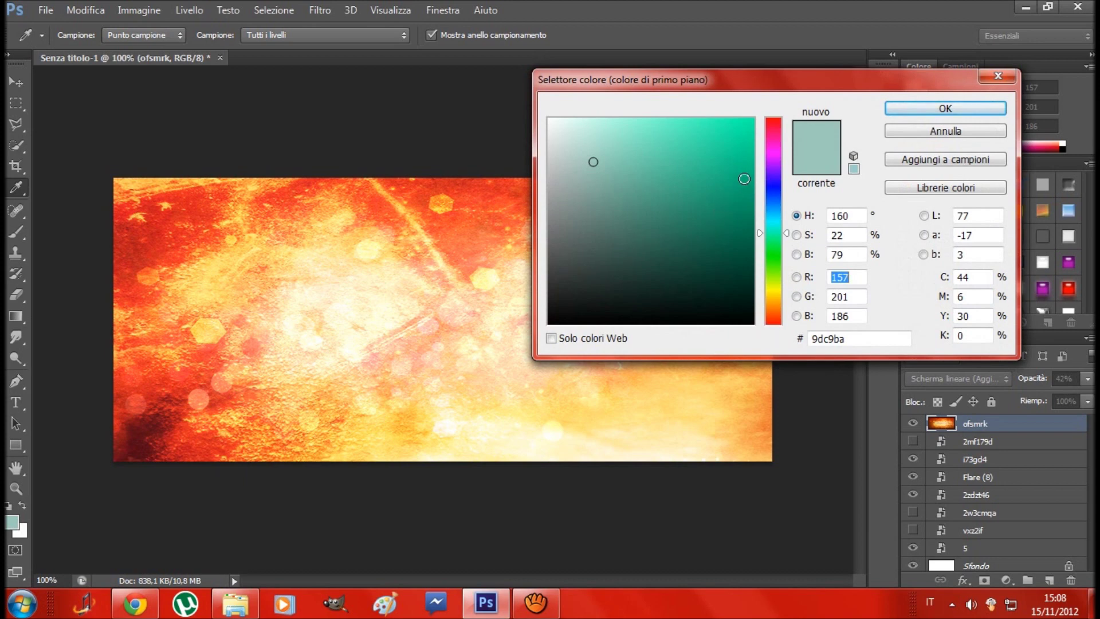
left_click(772, 160)
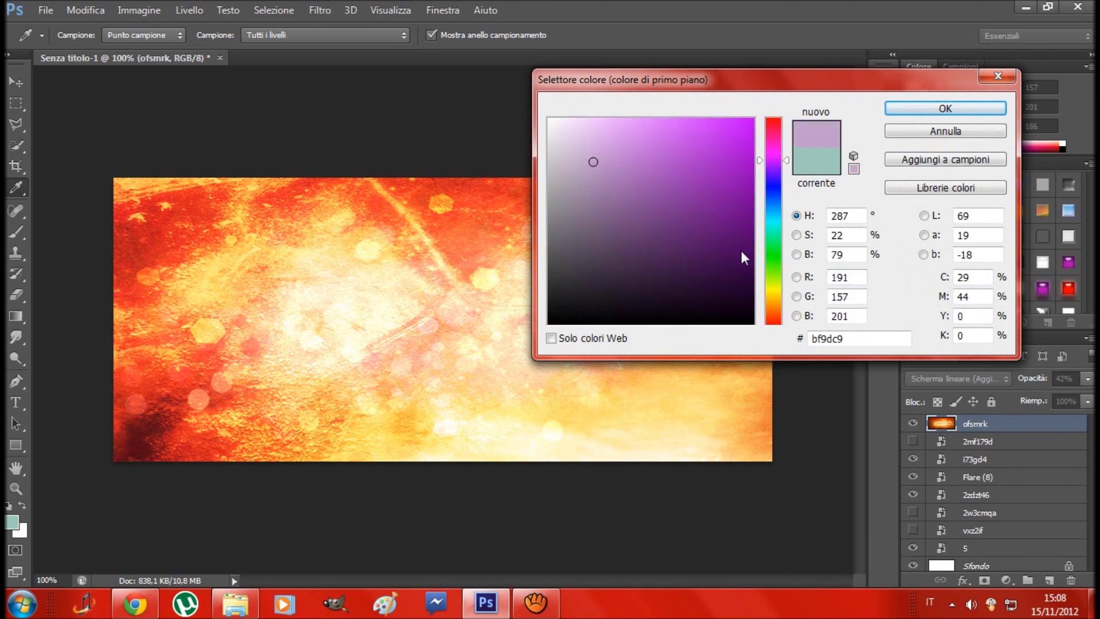
left_click(742, 274)
left_click_drag(741, 273, 749, 244)
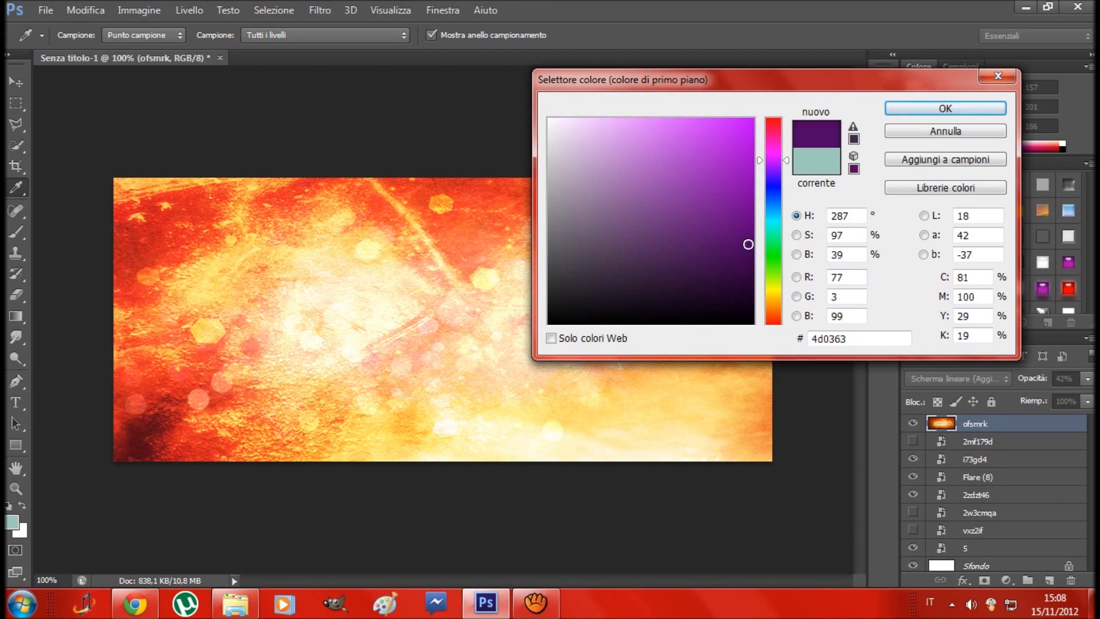
left_click(773, 123)
left_click(772, 147)
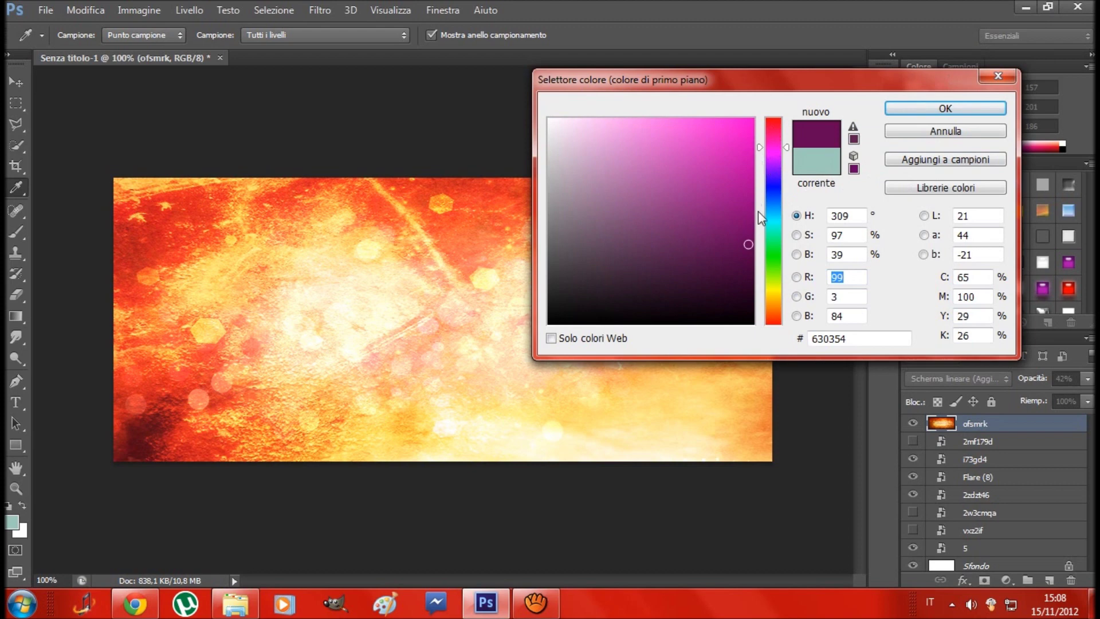
left_click(772, 130)
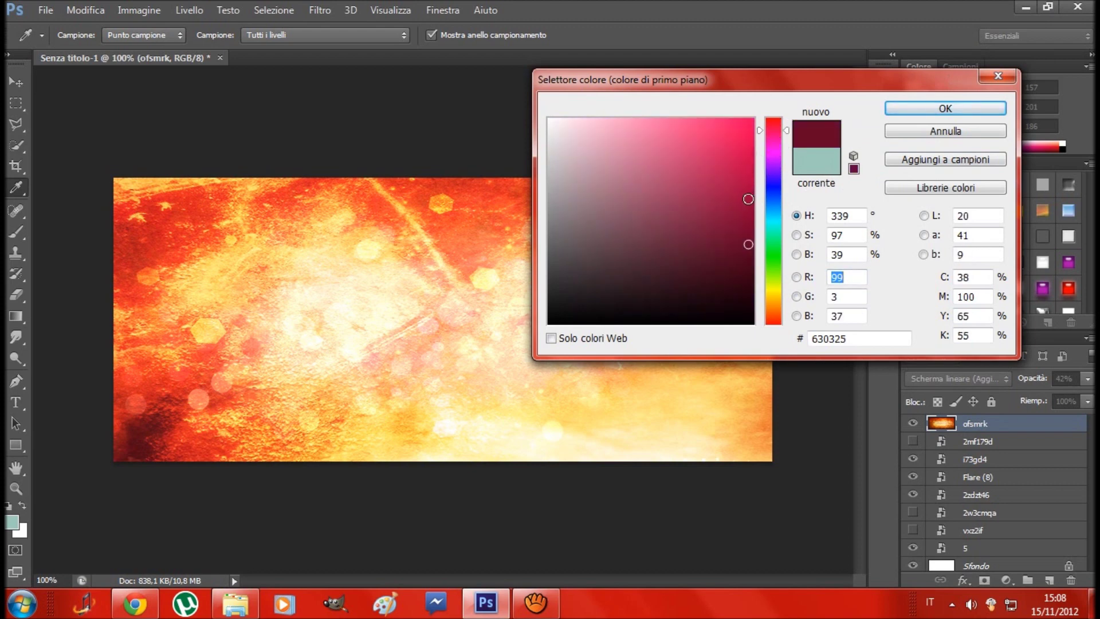
left_click(743, 273)
left_click_drag(743, 273, 743, 164)
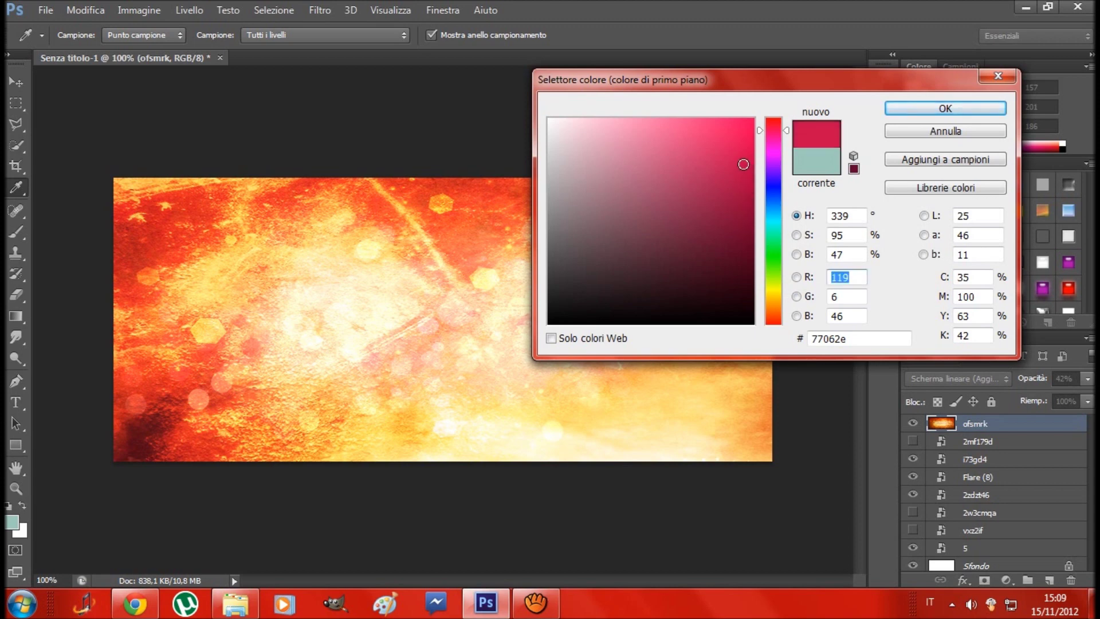
left_click(775, 322)
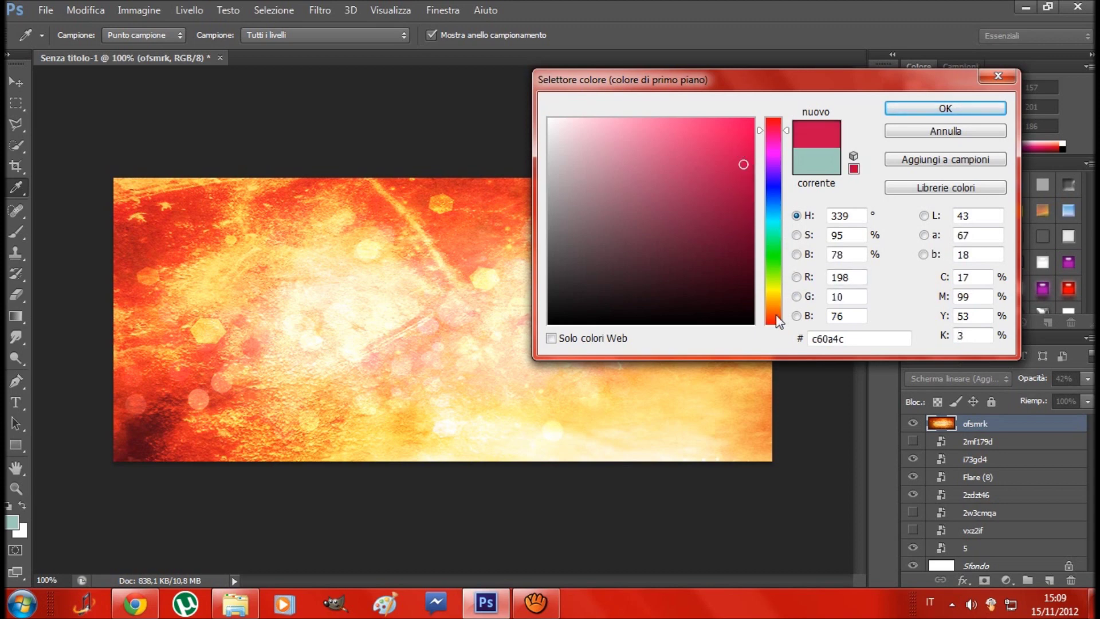
mouse_move(743, 124)
left_mouse_down()
mouse_move(727, 246)
mouse_move(741, 253)
mouse_move(743, 190)
left_mouse_up()
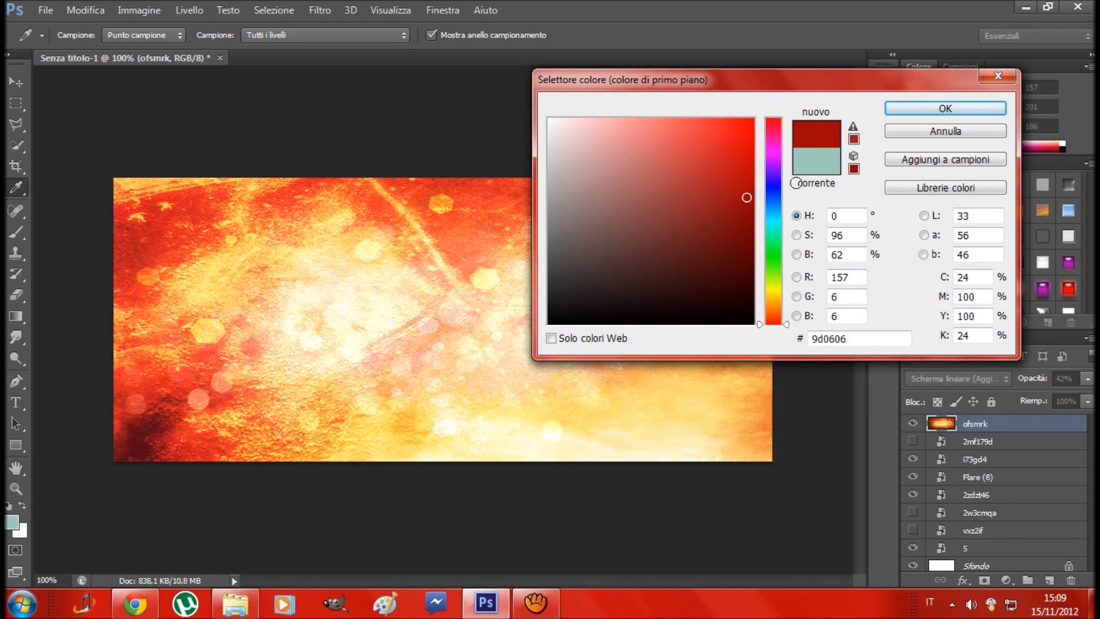
left_click(916, 108)
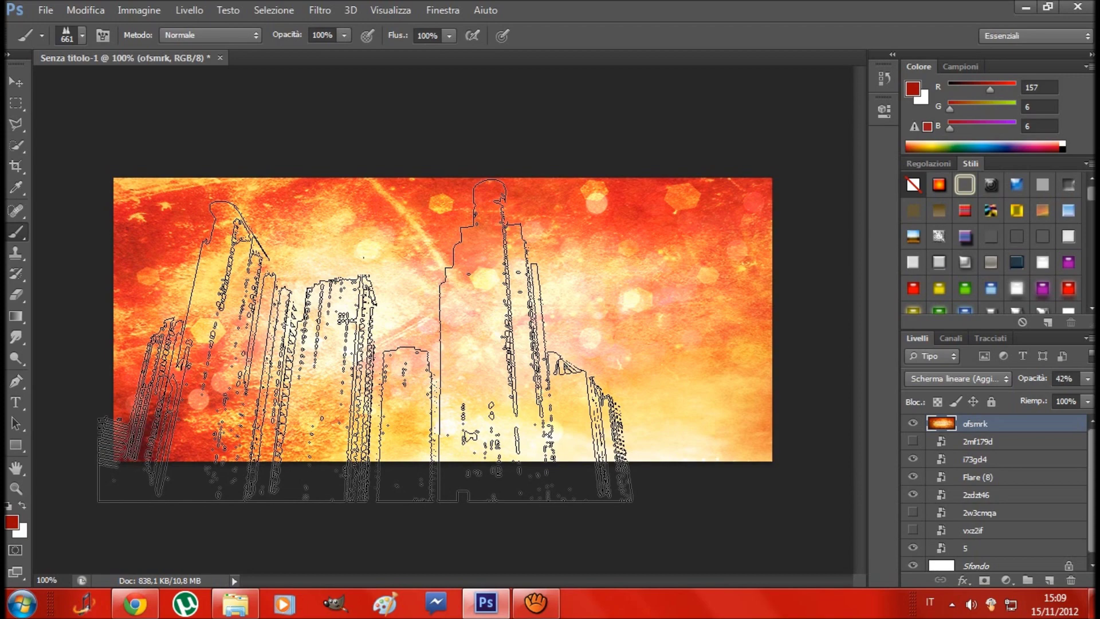
- Stamp two red skyline shapes onto the ofsmrk layer with the 661 px brush
left_click(366, 341)
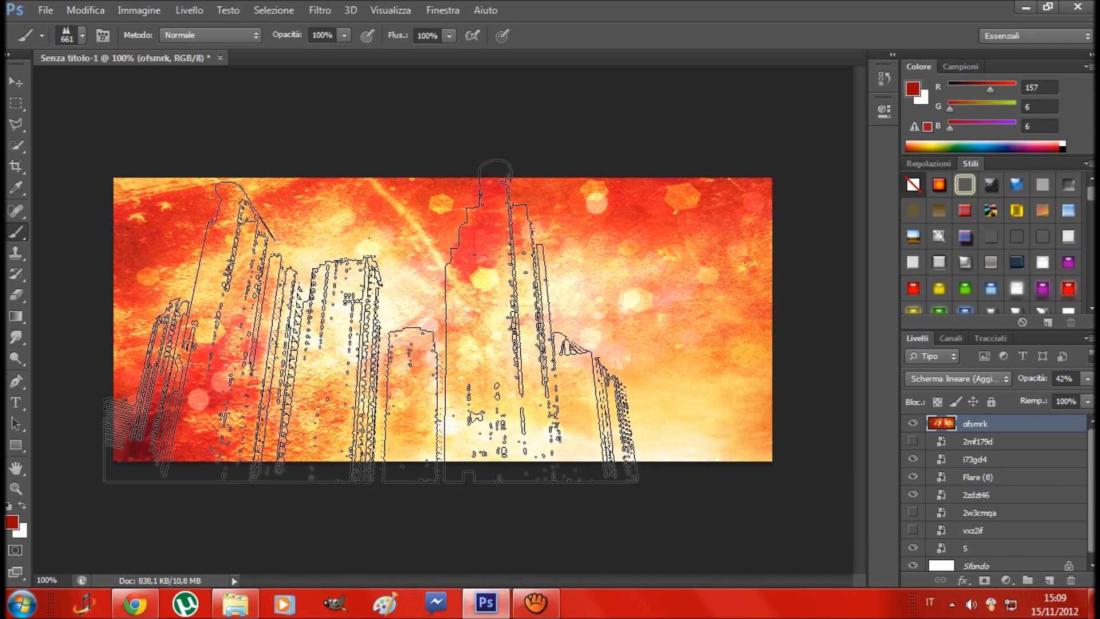
left_click(370, 321)
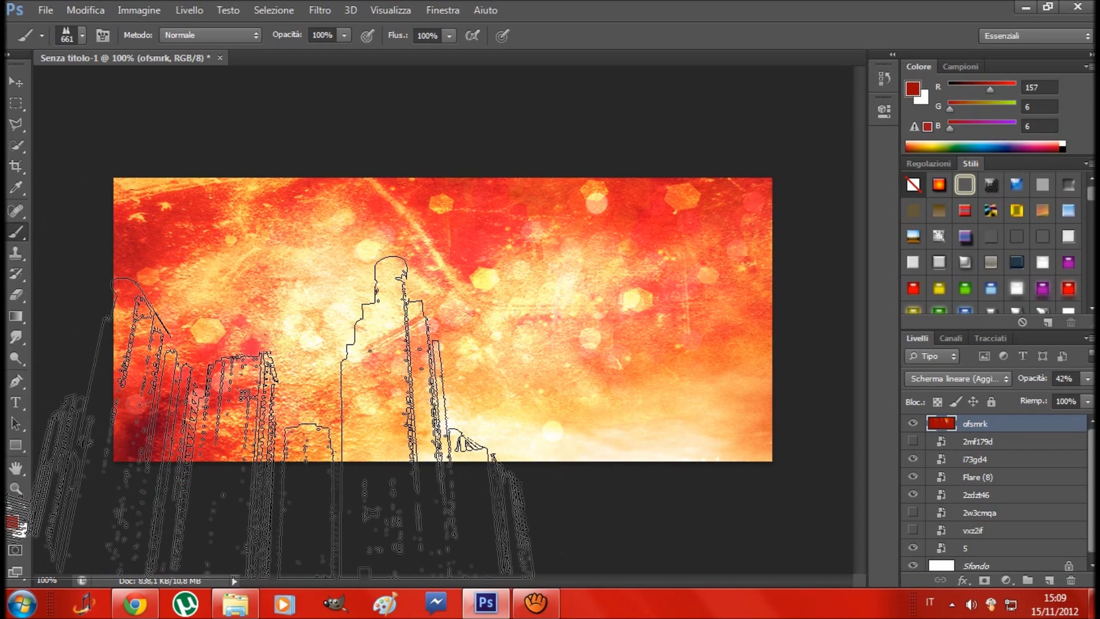
left_click(83, 37)
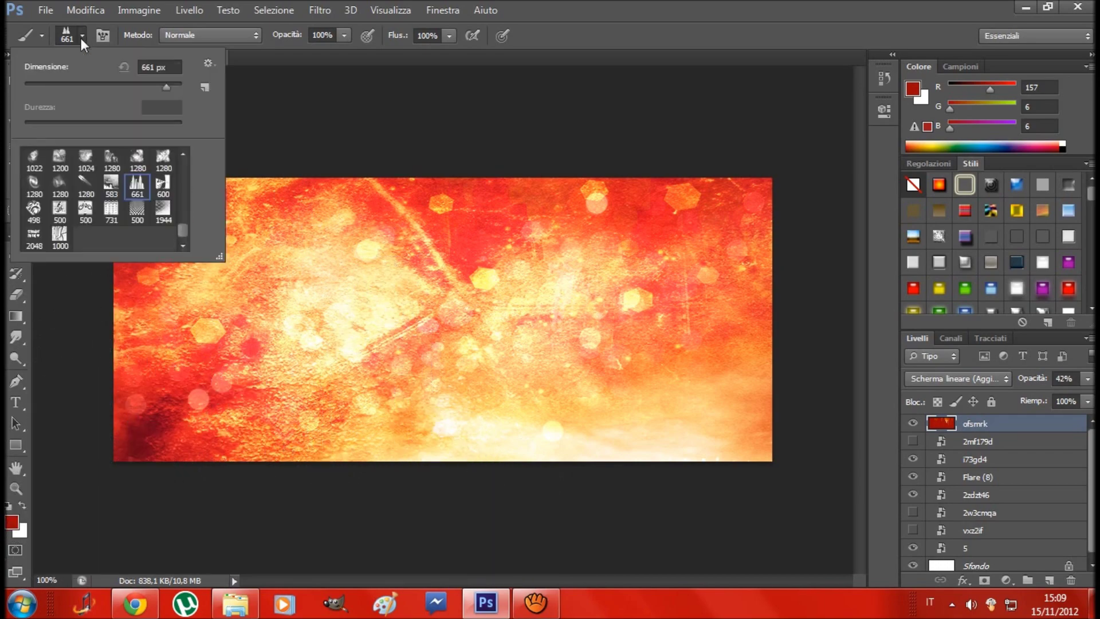
- Choose the 786 px skyline preset from the brush presets list
mouse_move(186, 225)
left_mouse_down()
mouse_move(183, 201)
mouse_move(163, 201)
left_mouse_up()
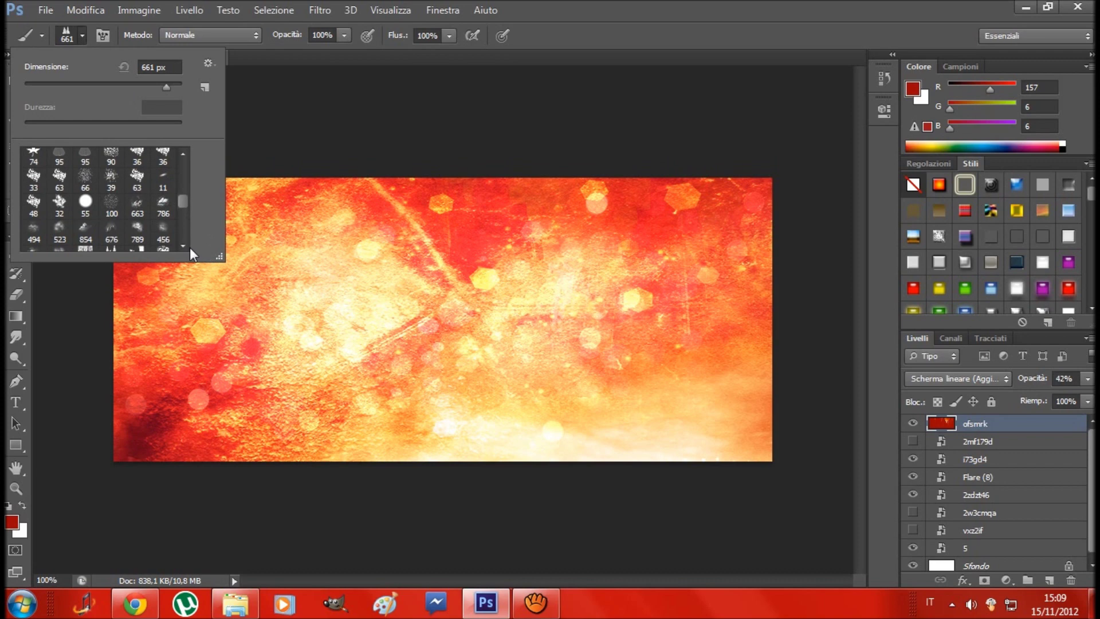
scroll(162, 231, "up", 1)
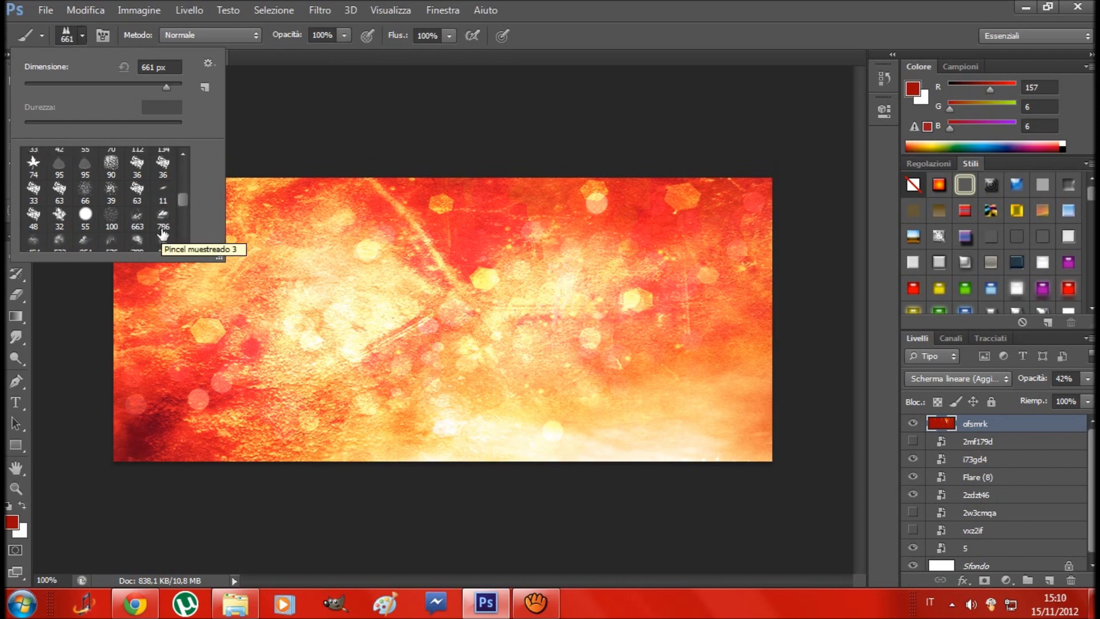
scroll(163, 232, "up", 1)
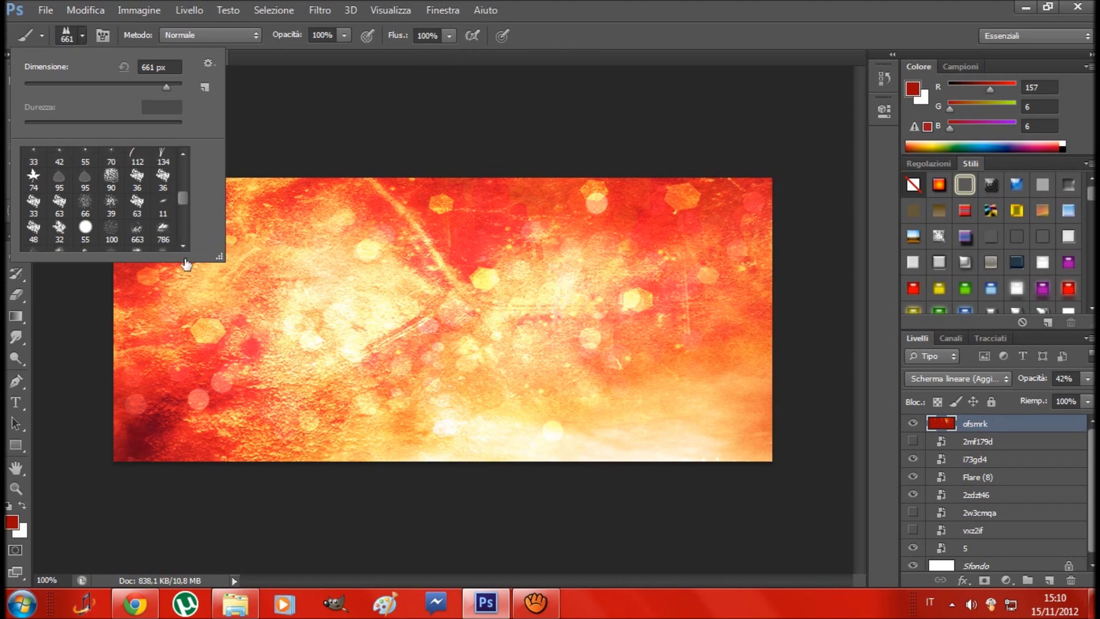
scroll(164, 226, "down", 1)
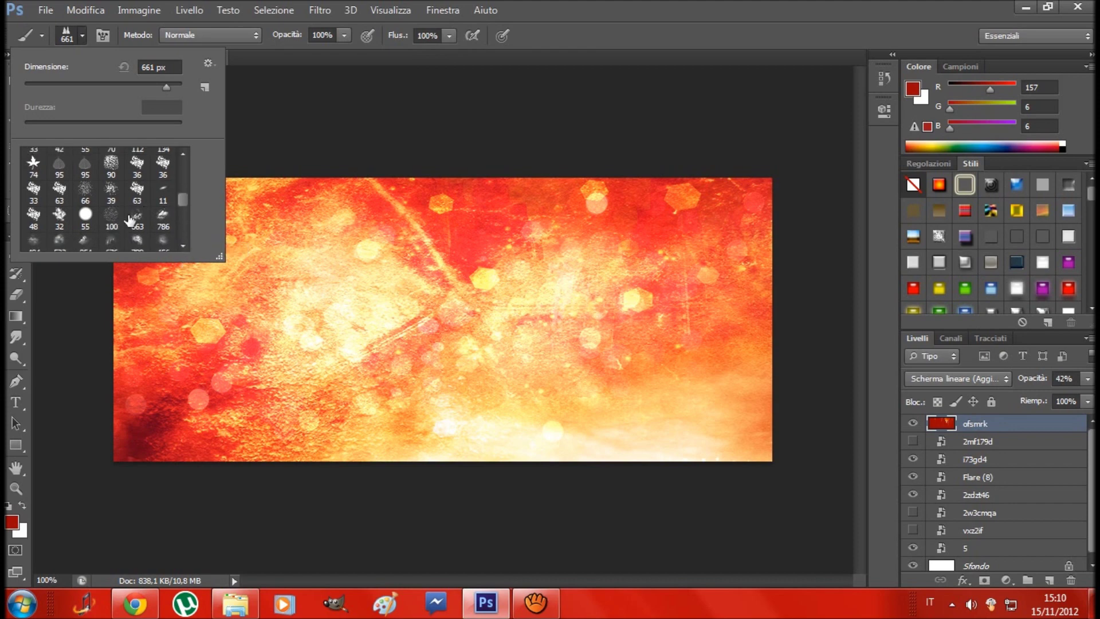
left_click(164, 222)
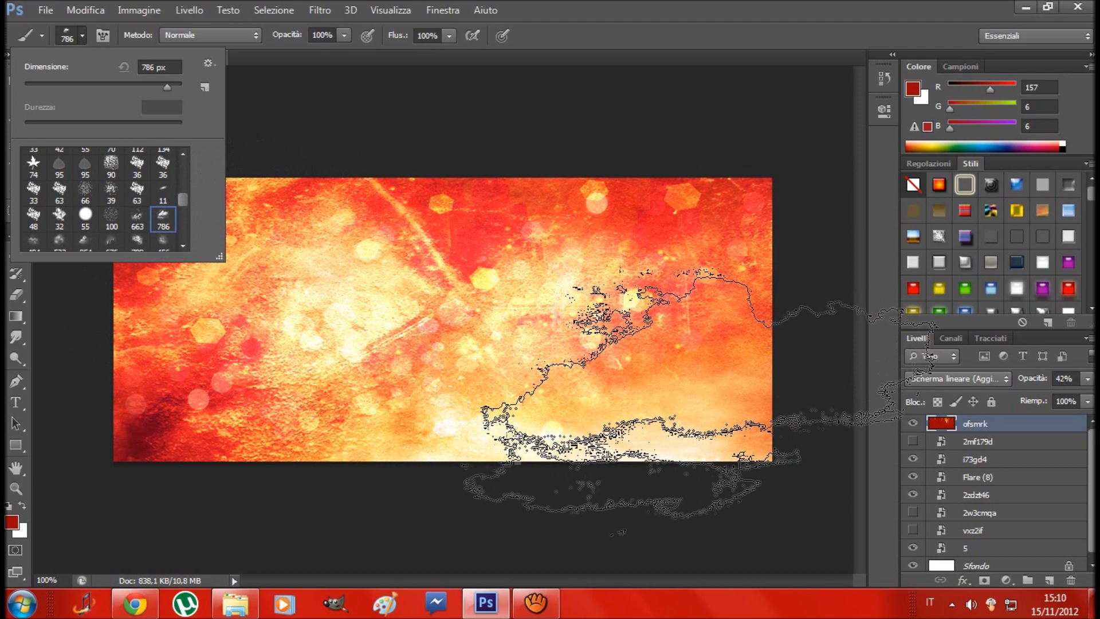
left_click(777, 465)
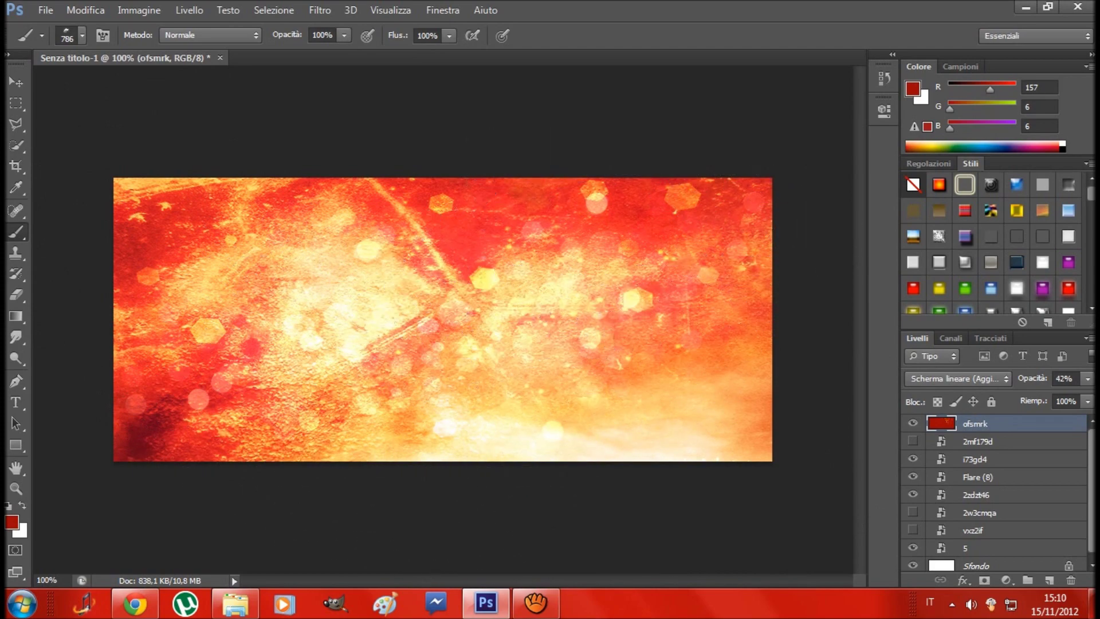
left_click(14, 523)
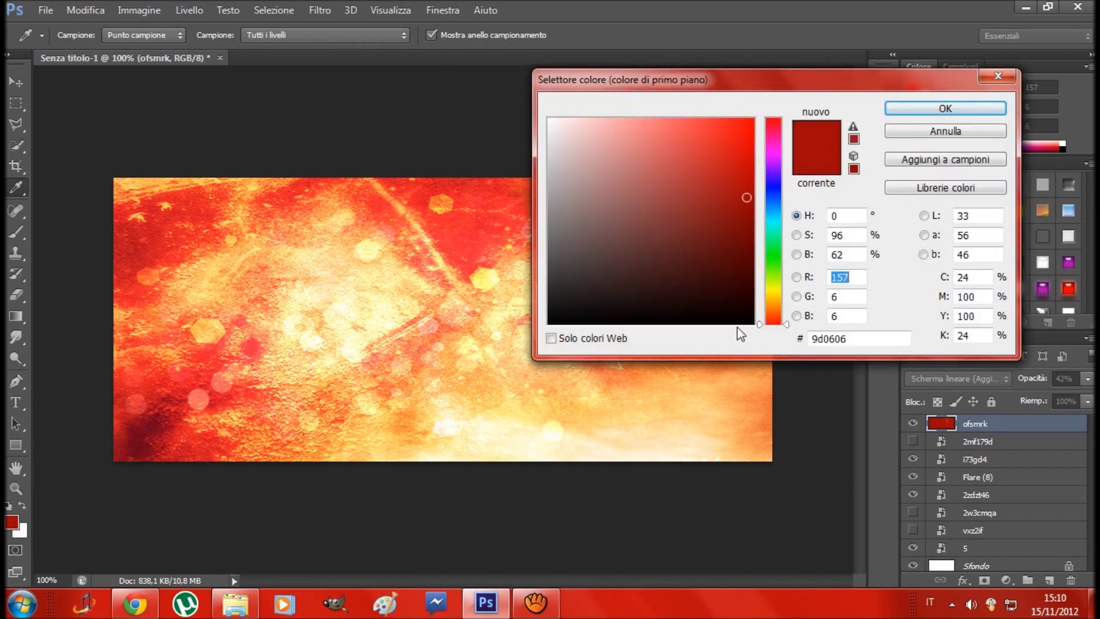
- Set the foreground colour to bright cyan 05dce4
left_click(765, 220)
left_click(732, 138)
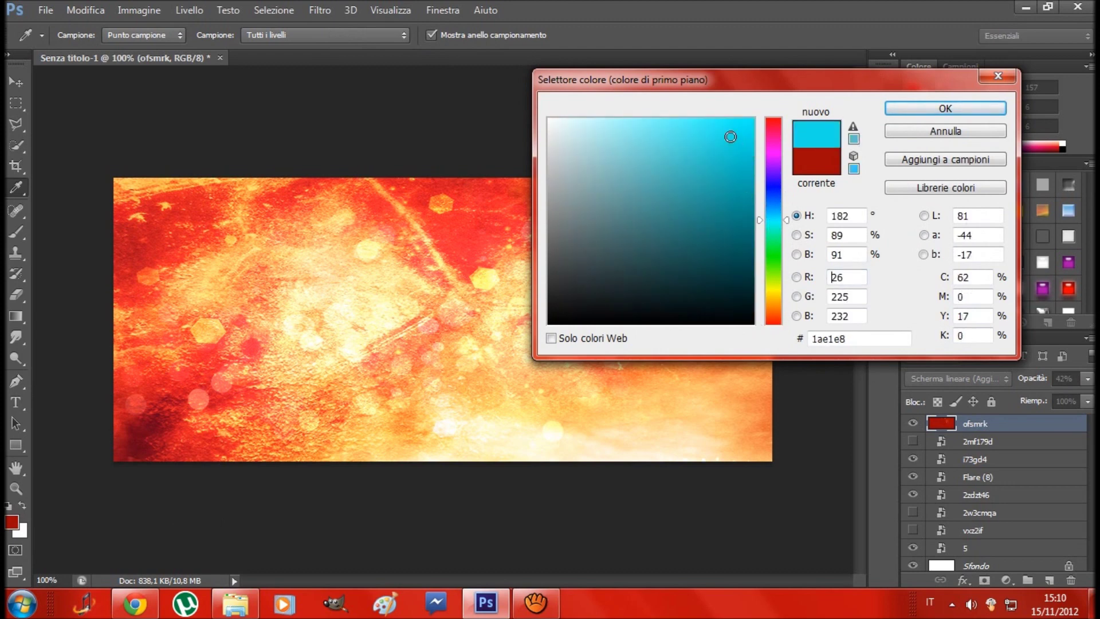
left_click(741, 203)
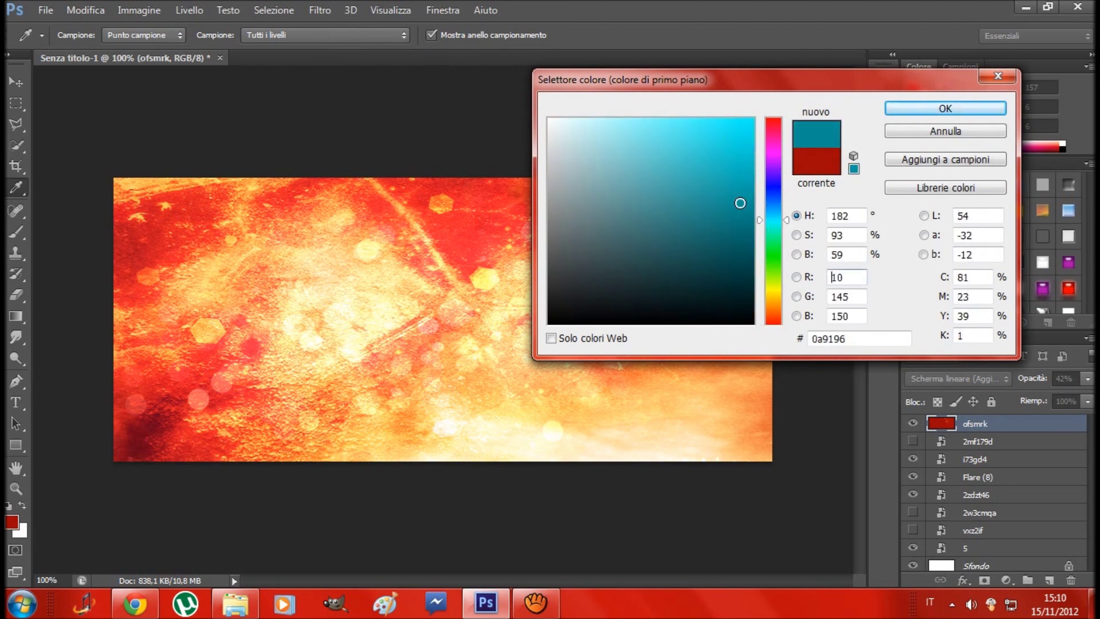
left_click(751, 160)
left_click(749, 139)
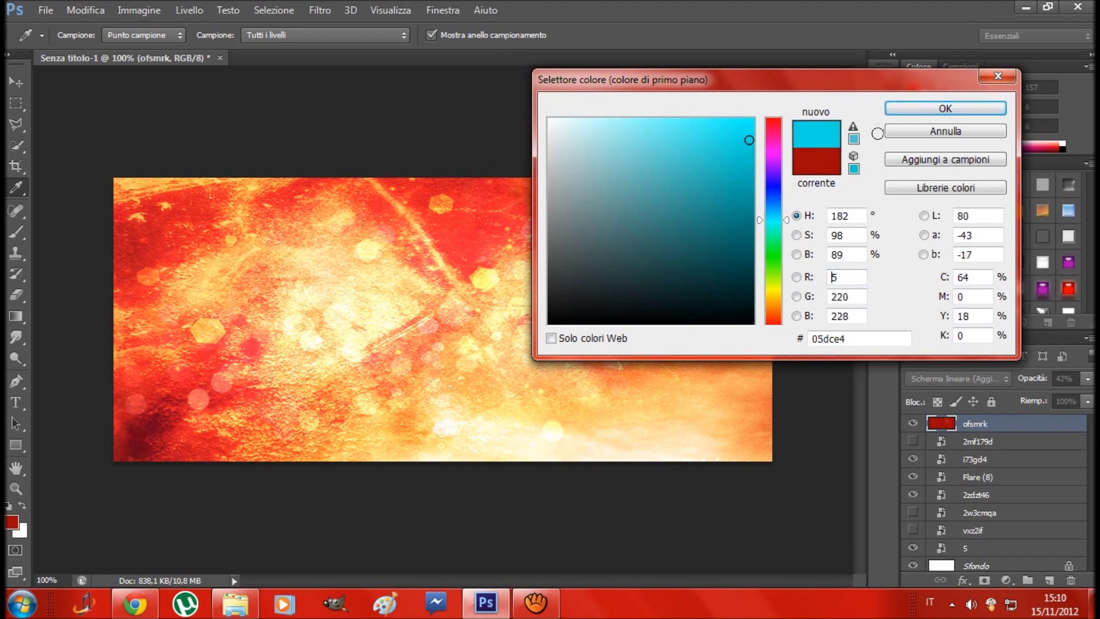
left_click(894, 109)
key("b")
- Paint large cyan dabs across the top, lower-left and lower-right of the banner
left_click(183, 247)
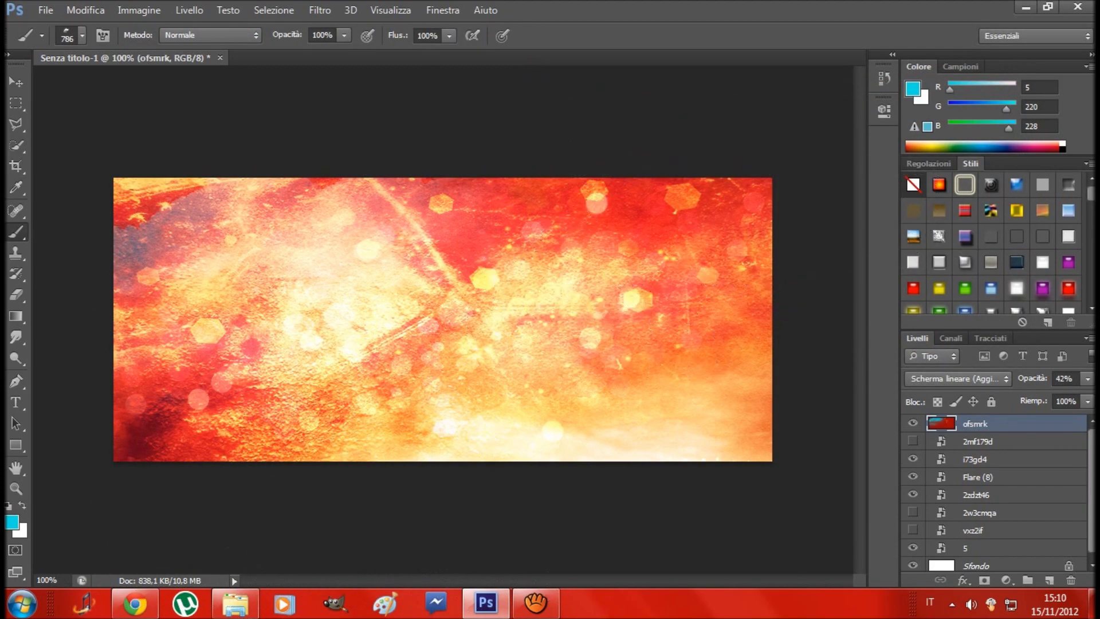
left_click(676, 189)
left_click(552, 172)
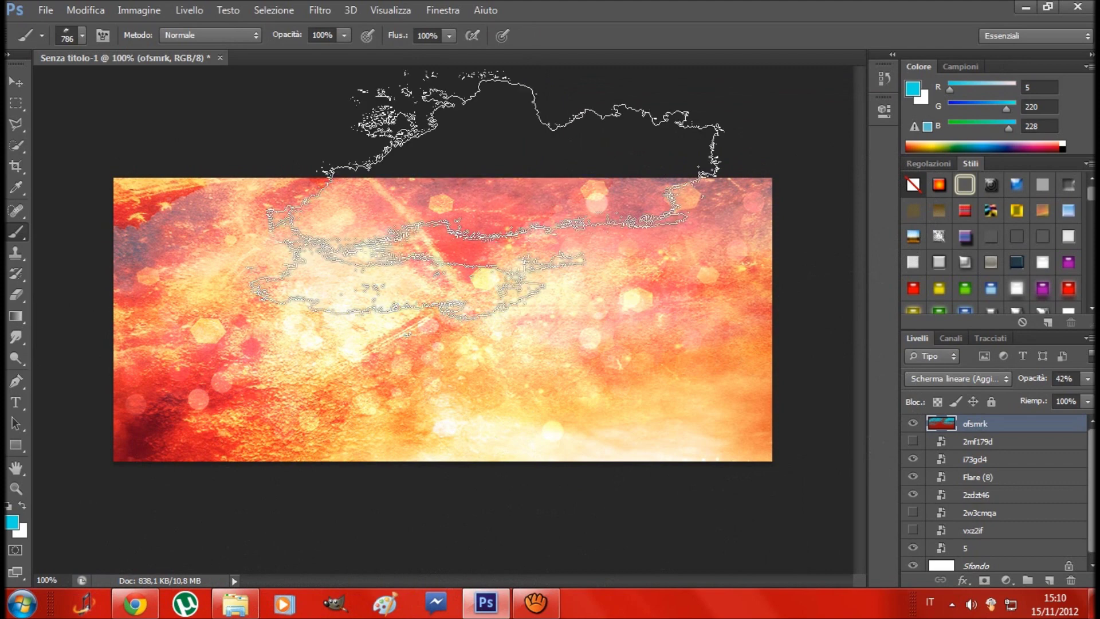
left_click(226, 266)
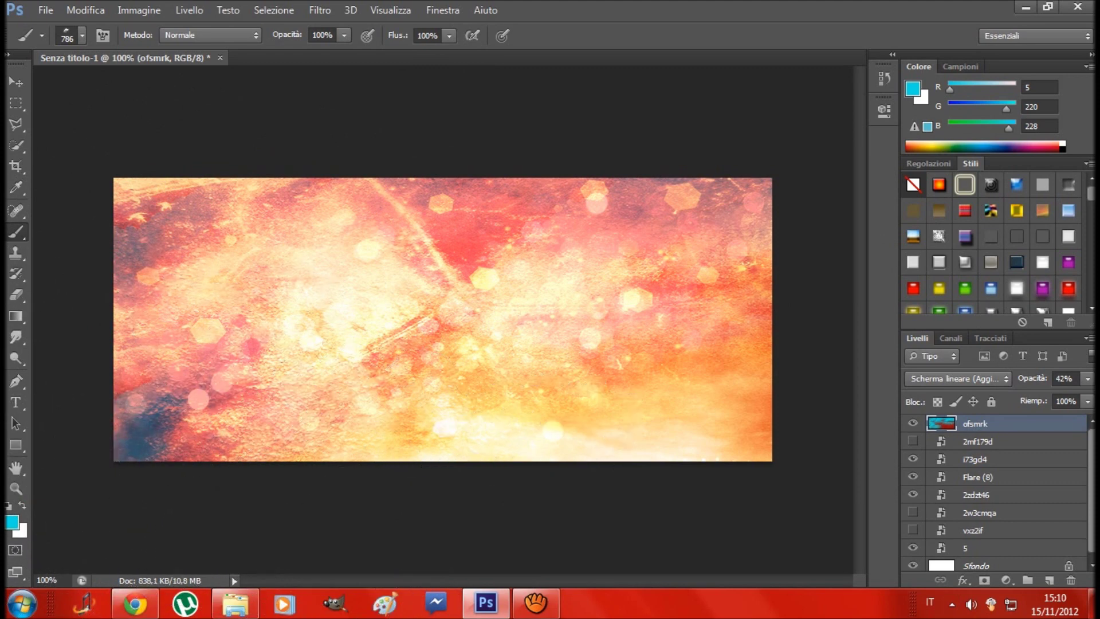
left_click(647, 410)
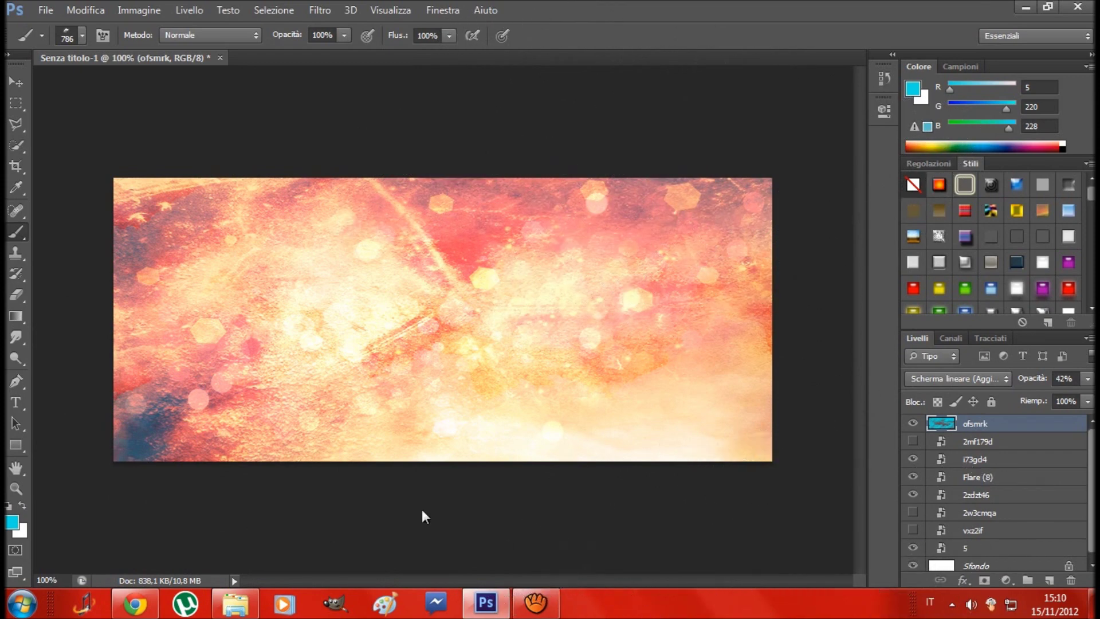
left_click(45, 13)
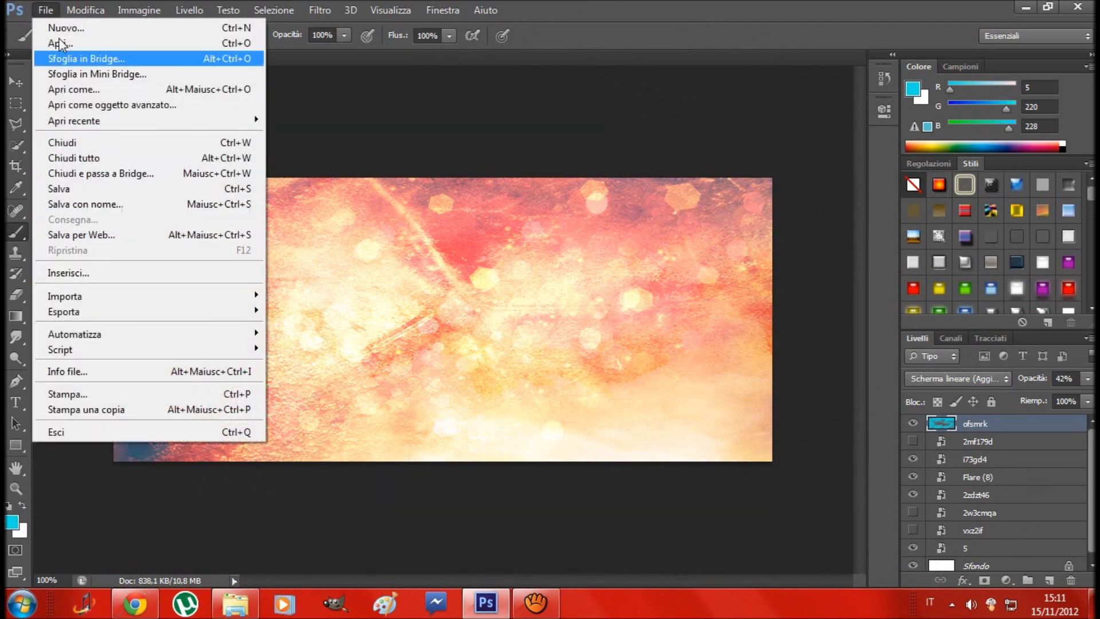
left_click(45, 12)
left_click(79, 37)
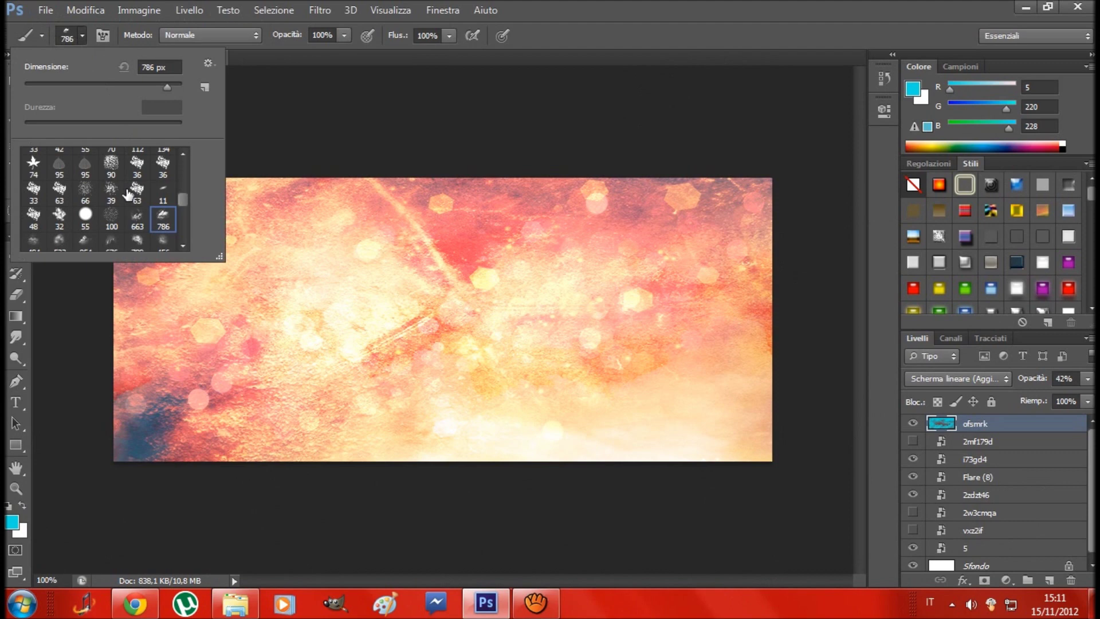
scroll(130, 209, "up", 2)
scroll(129, 208, "up", 2)
scroll(130, 209, "up", 2)
- Try the 917 and 887 px brush presets, settling on the 523 px preset
scroll(129, 209, "up", 2)
scroll(95, 230, "down", 2)
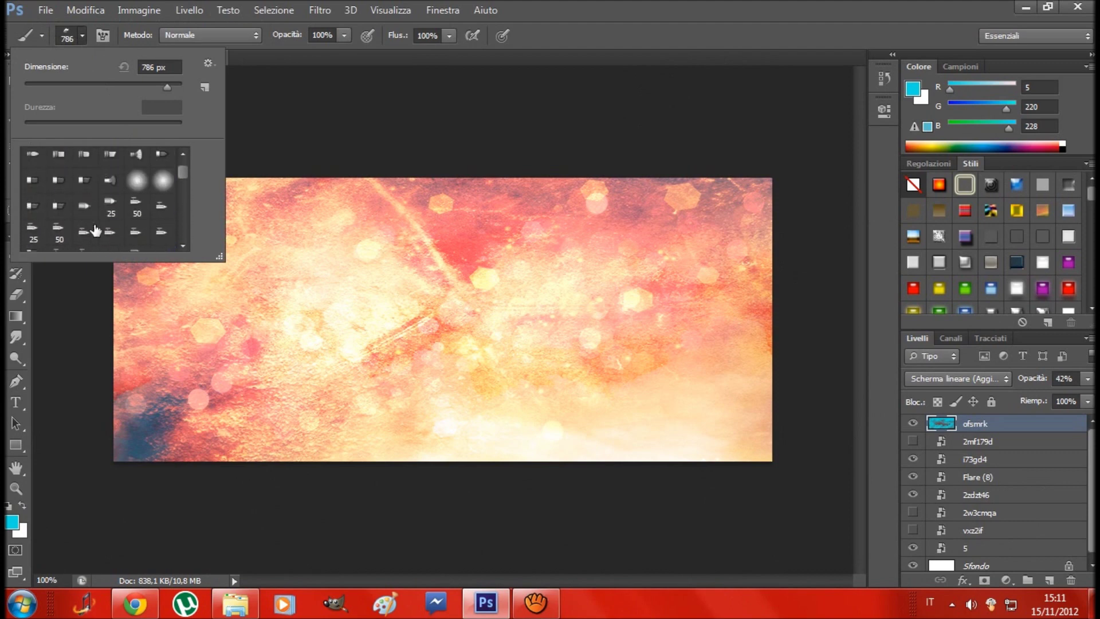
scroll(95, 230, "down", 2)
scroll(95, 230, "down", 2)
scroll(95, 230, "down", 2)
scroll(96, 230, "down", 2)
scroll(103, 221, "down", 2)
scroll(113, 209, "down", 2)
scroll(111, 206, "down", 1)
scroll(109, 206, "down", 1)
scroll(104, 206, "down", 1)
scroll(101, 206, "down", 1)
scroll(100, 207, "down", 1)
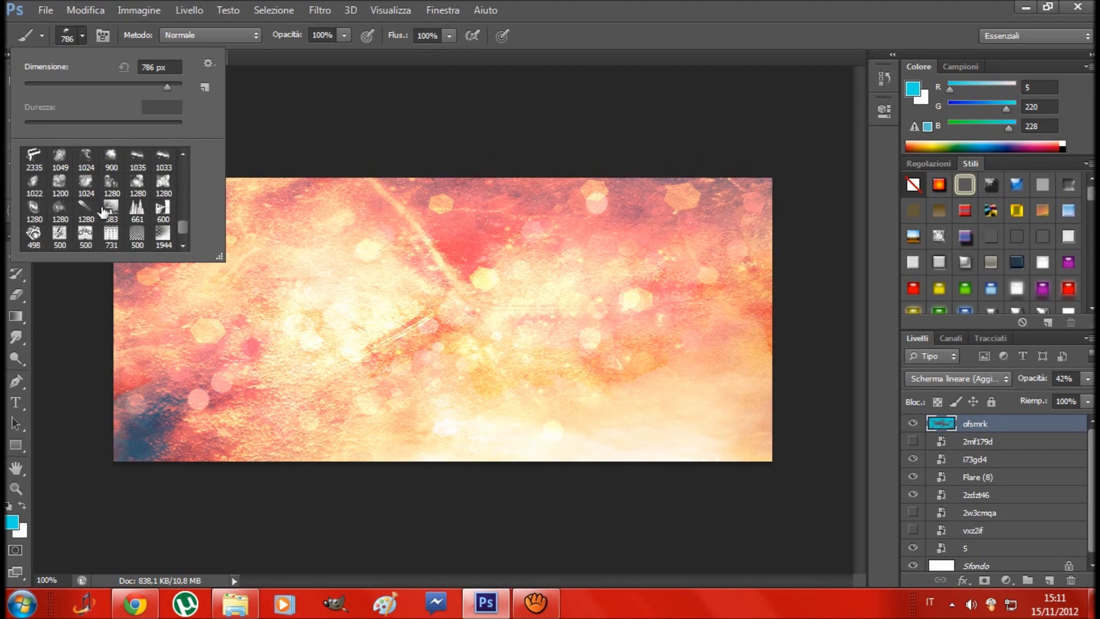
scroll(103, 212, "down", 1)
scroll(103, 212, "up", 1)
scroll(104, 212, "up", 1)
scroll(103, 212, "down", 1)
scroll(103, 212, "up", 1)
scroll(103, 212, "up", 2)
scroll(103, 212, "up", 1)
scroll(103, 212, "up", 1)
scroll(103, 213, "down", 1)
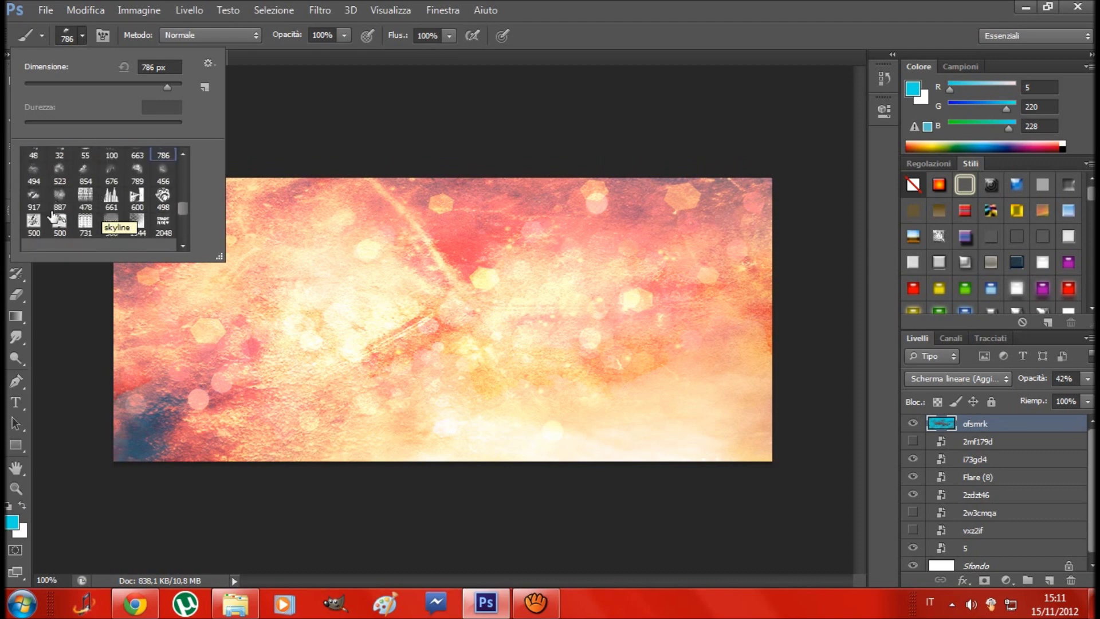
scroll(86, 214, "up", 1)
left_click(33, 211)
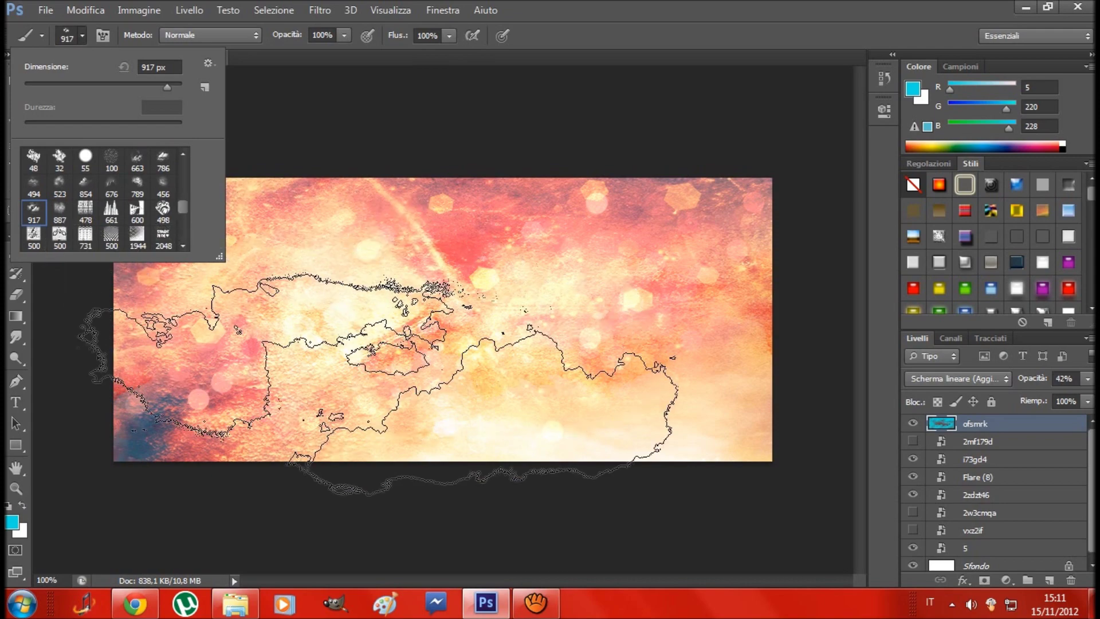
left_click(54, 215)
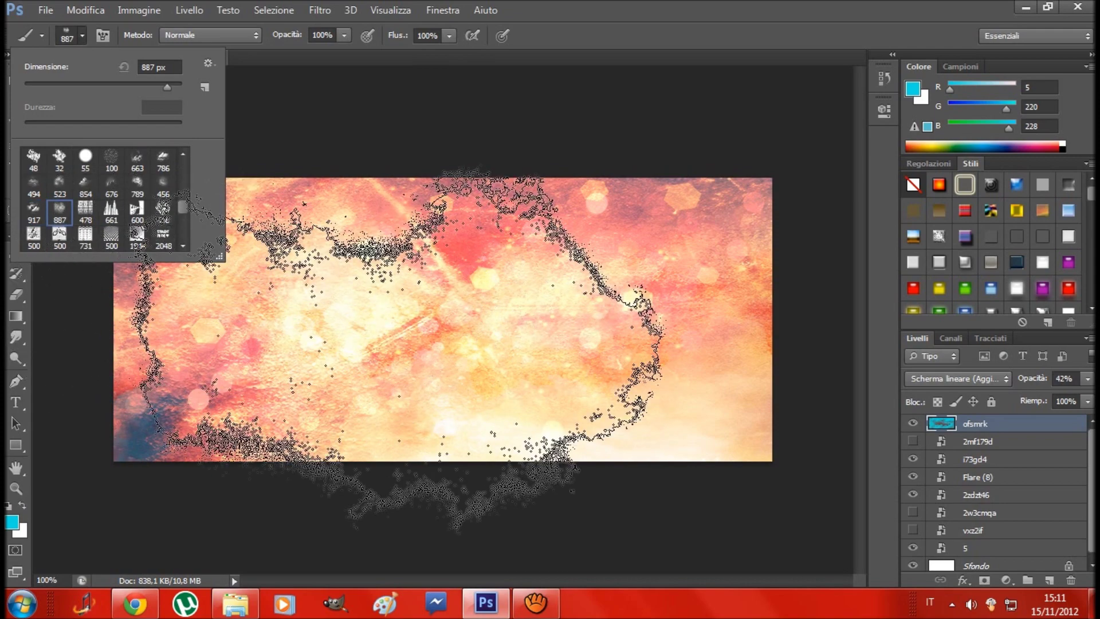
left_click(59, 184)
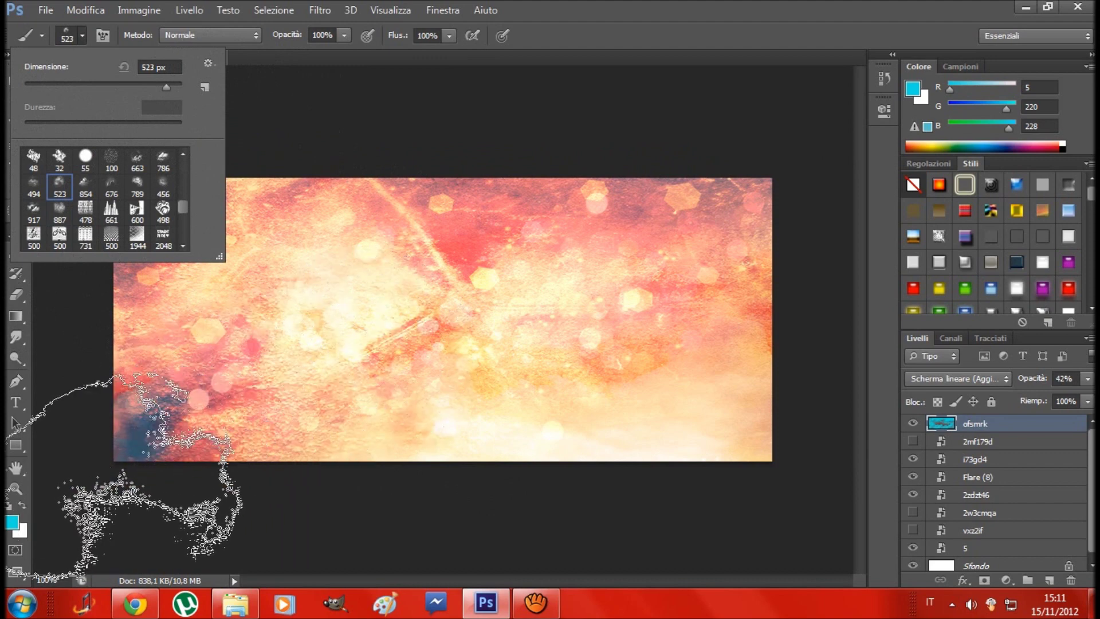
left_click(11, 521)
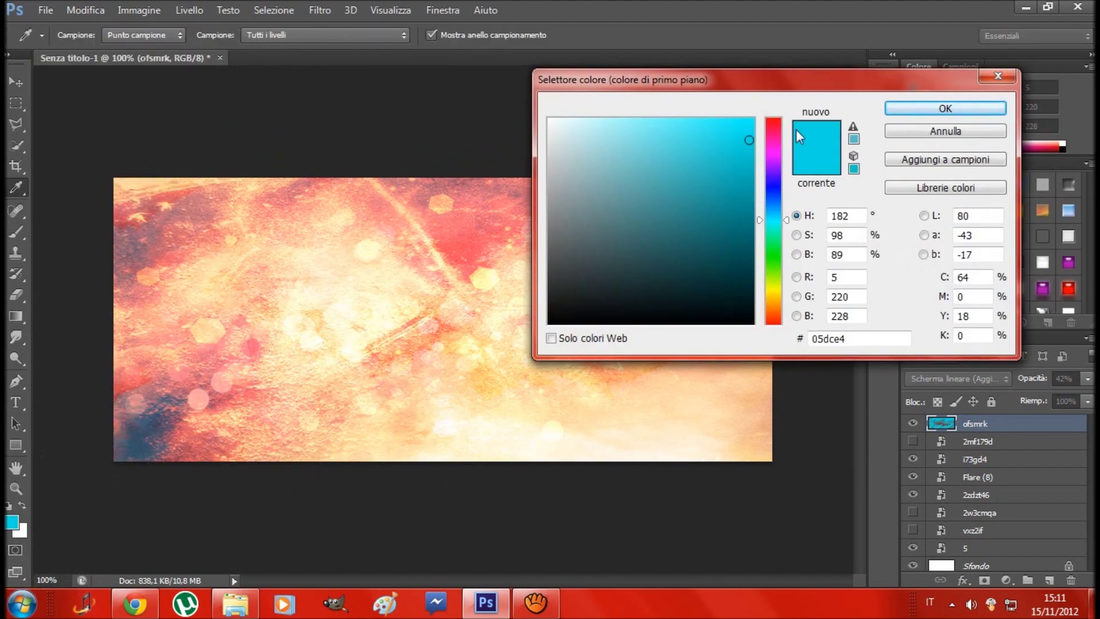
- Set the foreground to yellow f3c750 and paint warm orange over the background, covering the bluish lower-left
left_click(773, 299)
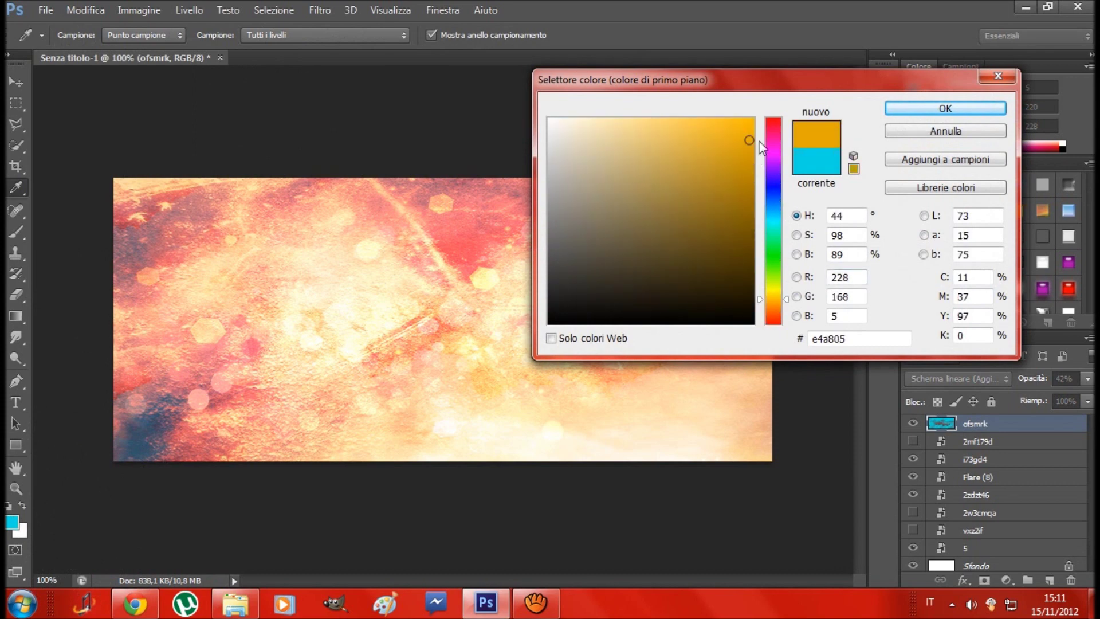
left_click(685, 127)
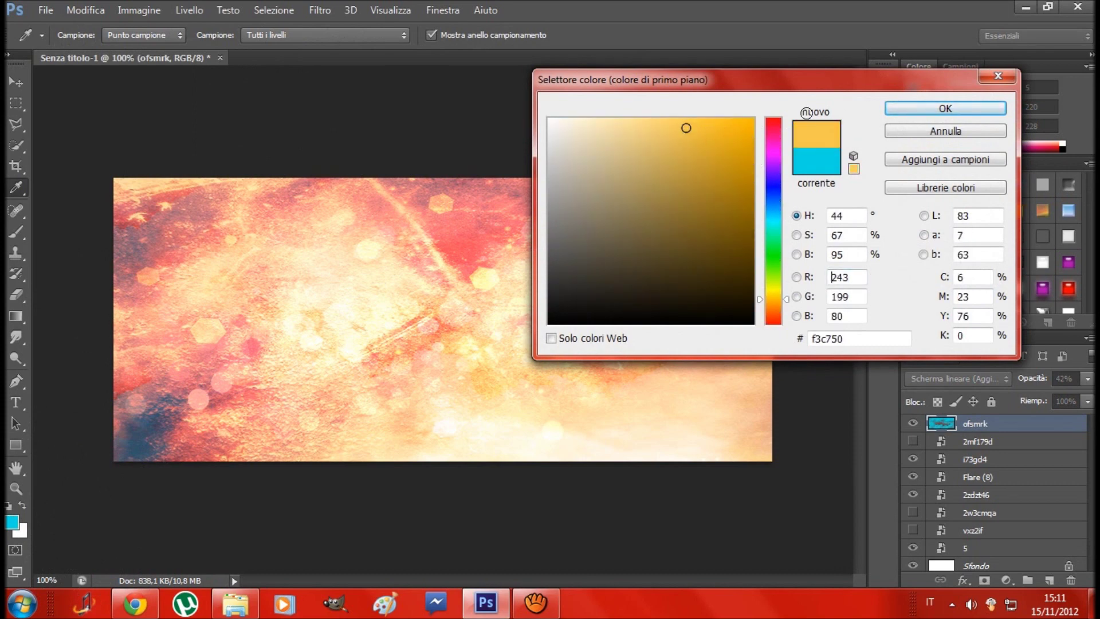
left_click(944, 108)
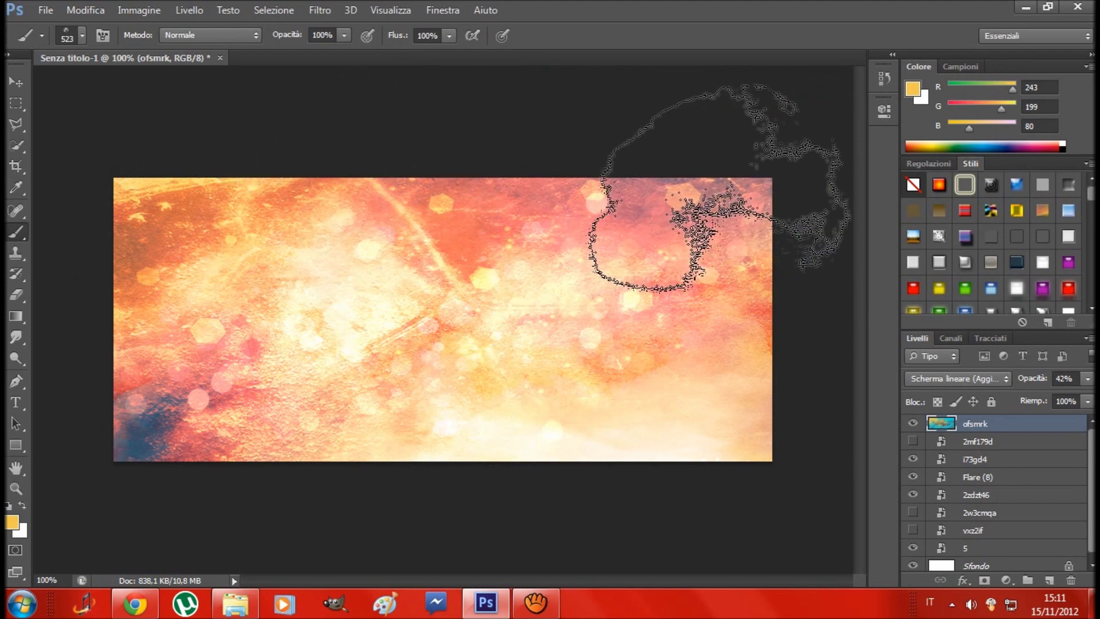
left_click_drag(688, 251, 722, 258)
left_click_drag(114, 447, 343, 442)
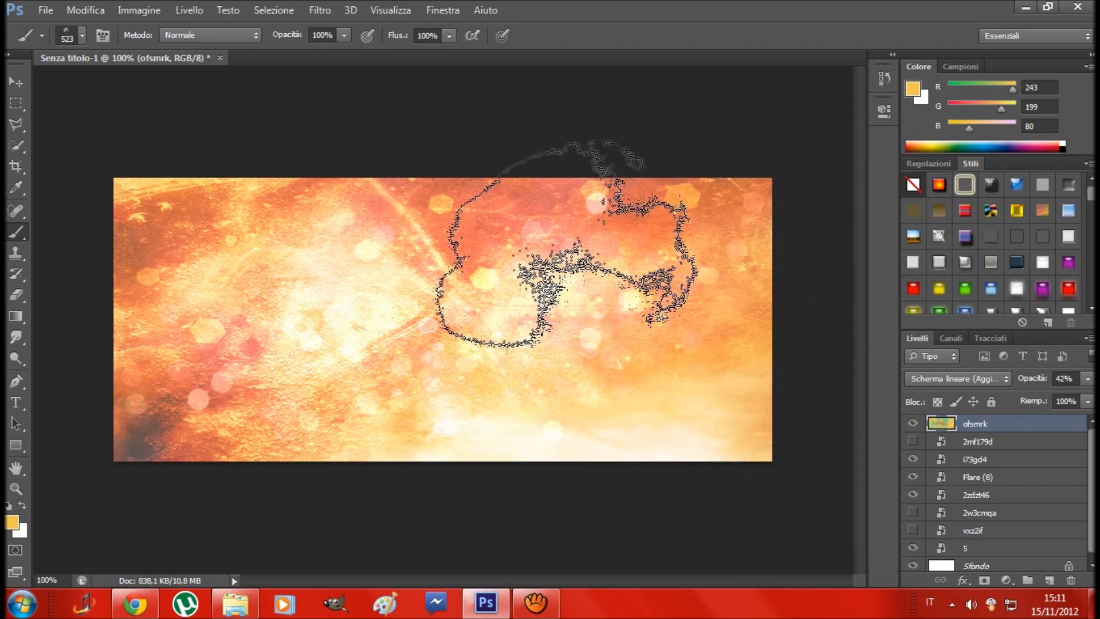
left_click_drag(267, 290, 201, 412)
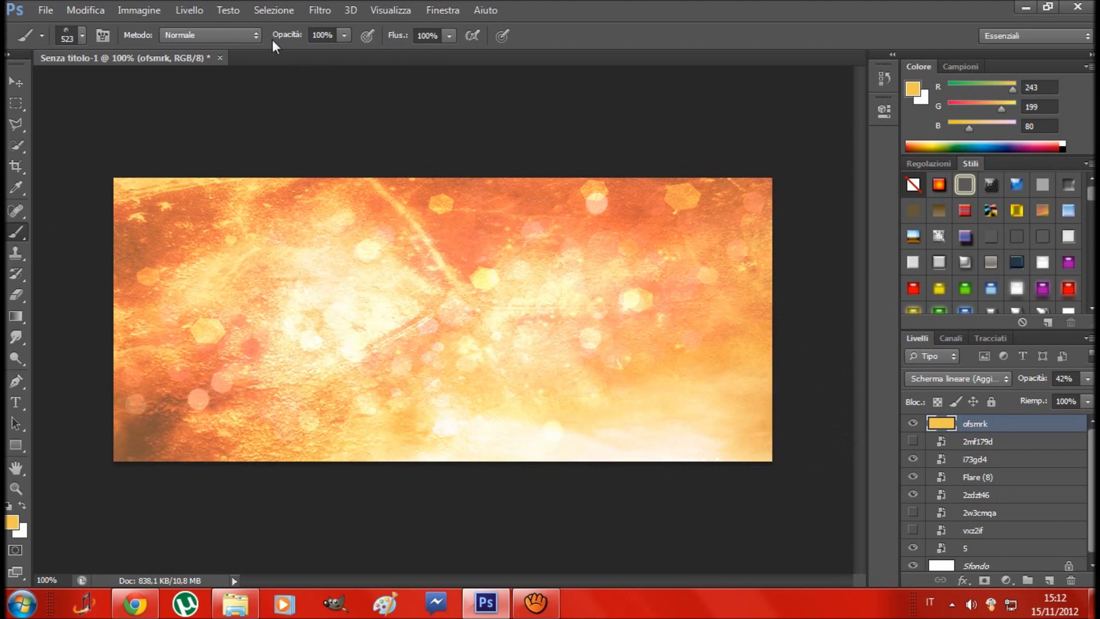
- Switch to the 917 px brush and set the foreground colour to pale yellow f6d888
left_click(82, 38)
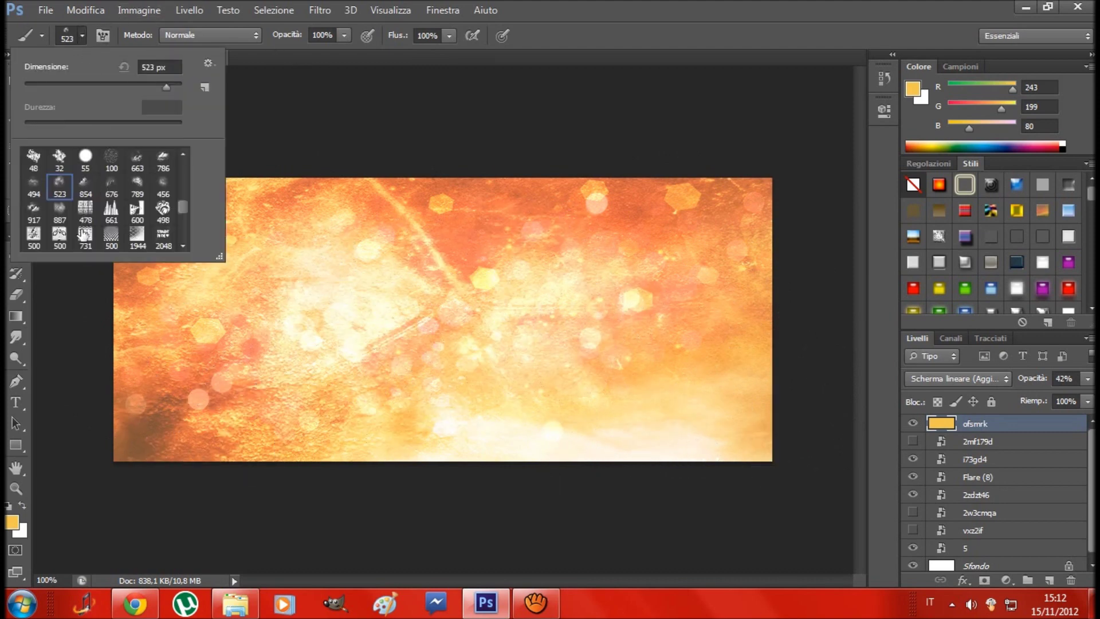
left_click(32, 214)
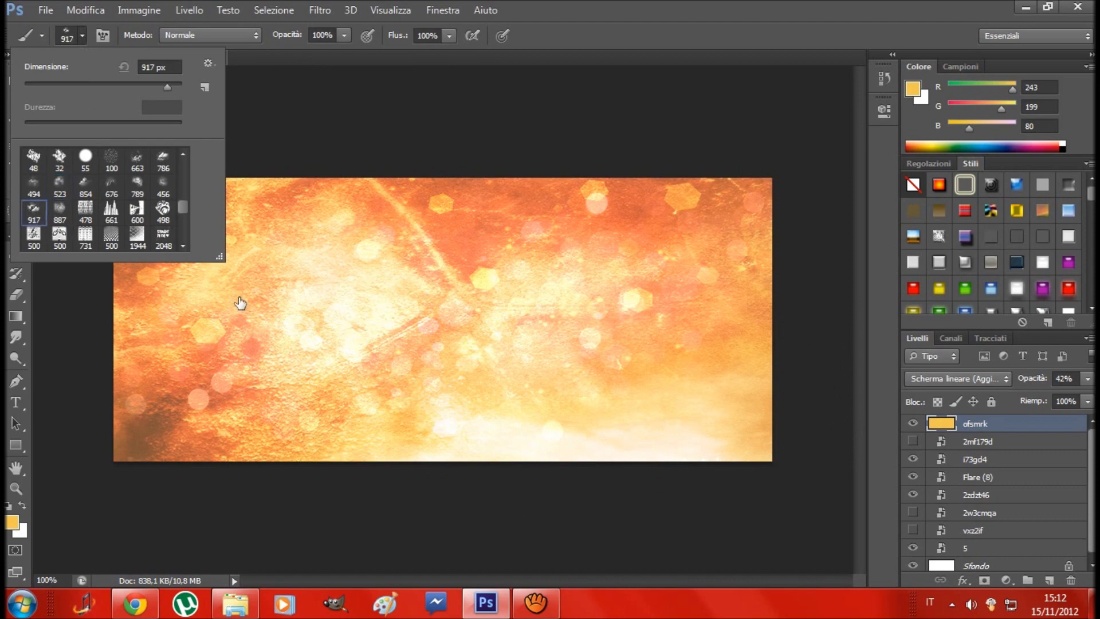
left_click(262, 416)
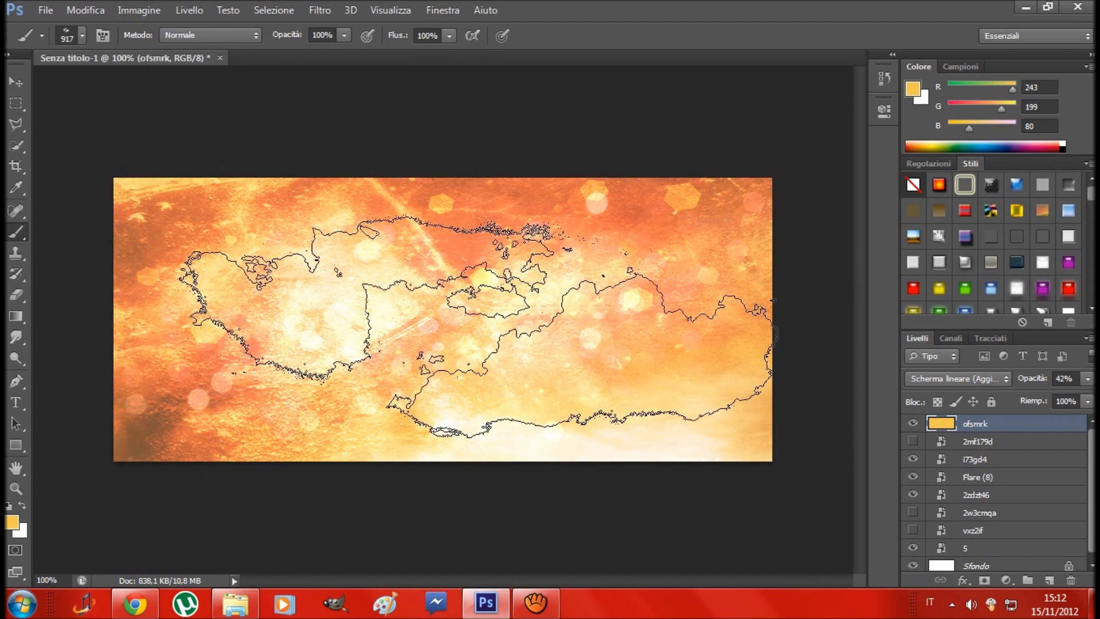
left_click(12, 522)
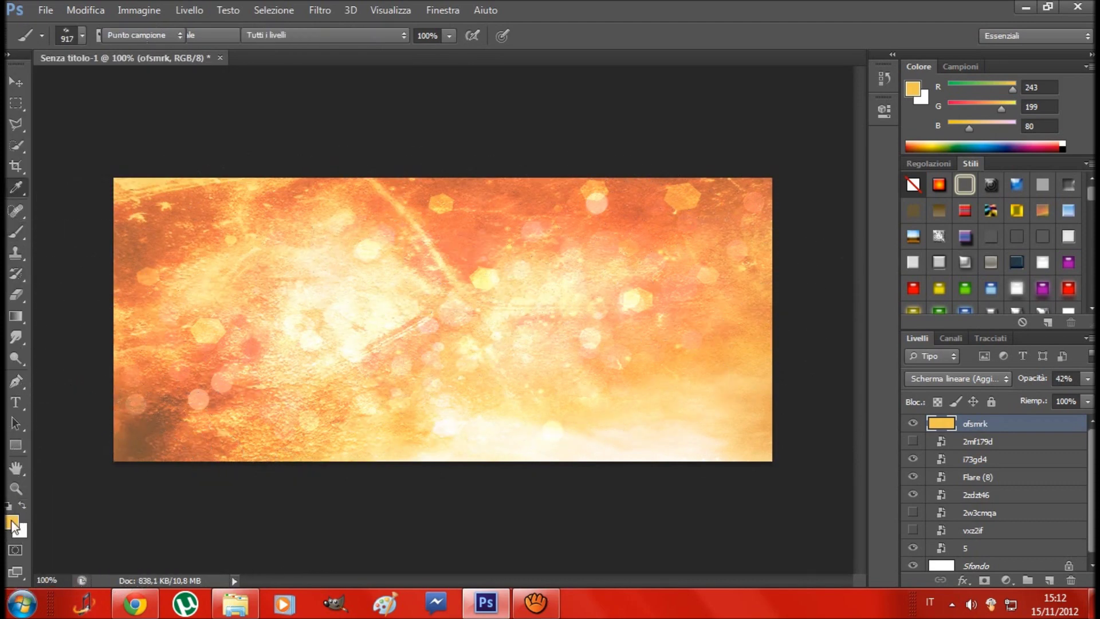
left_click(640, 125)
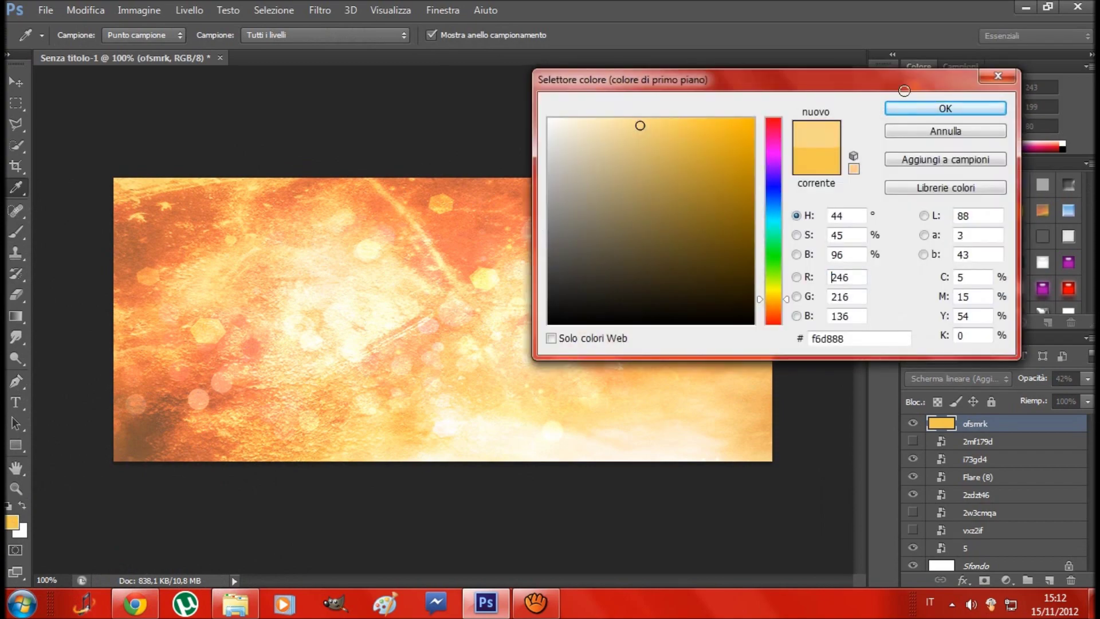
left_click(900, 109)
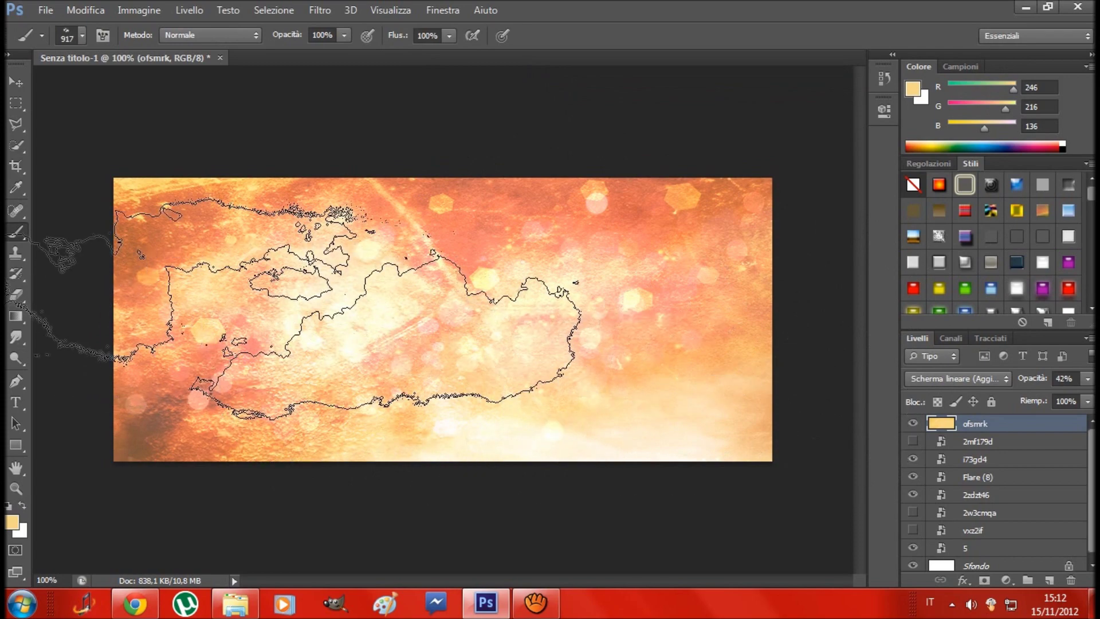
left_click(49, 15)
- Place the Joker_749 render from grafica/RENDERR, enlarged and positioned on the banner's right
left_click(90, 272)
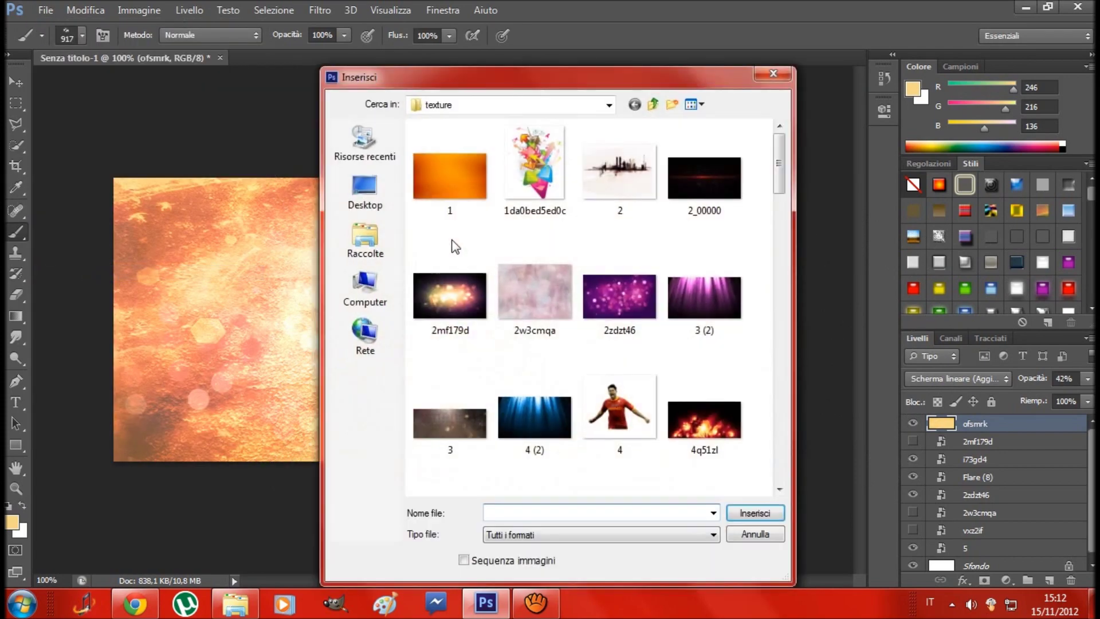
left_click(365, 192)
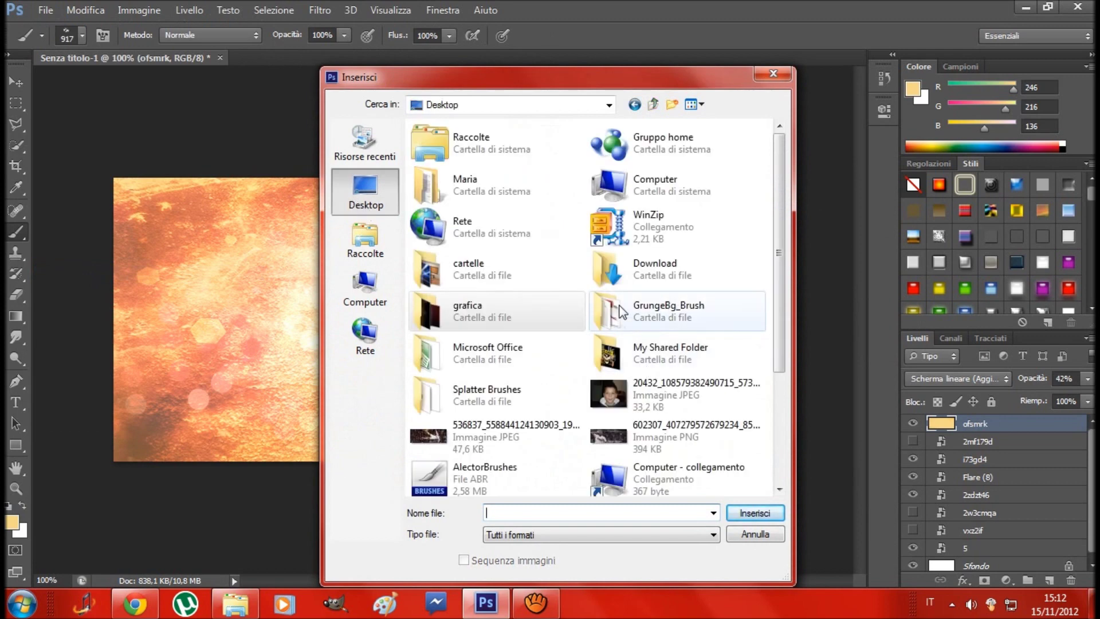
double_click(467, 310)
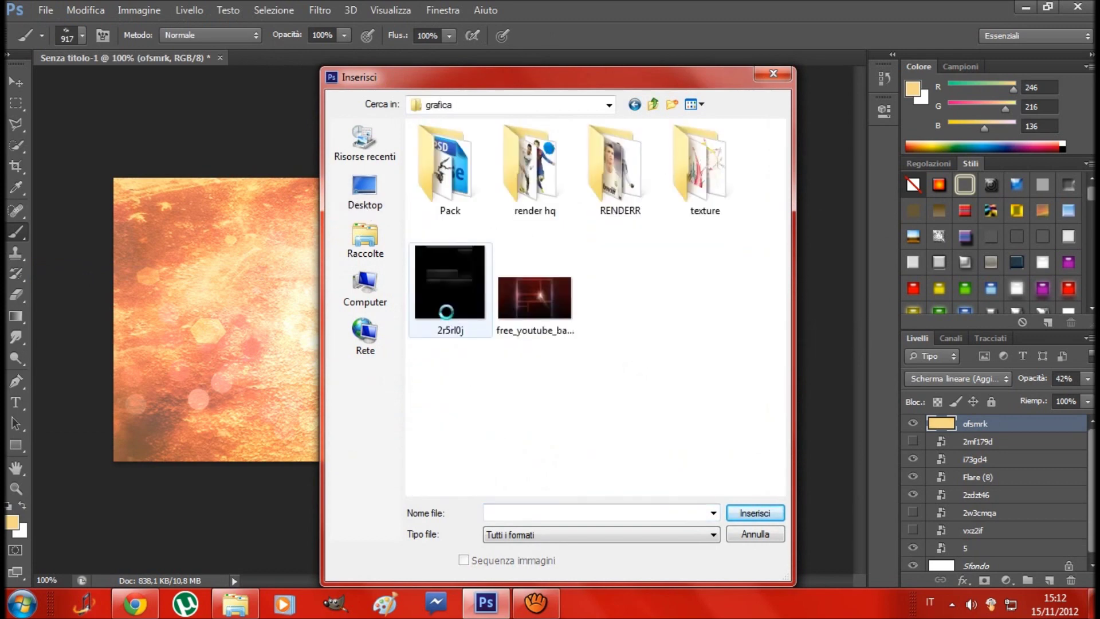
double_click(613, 153)
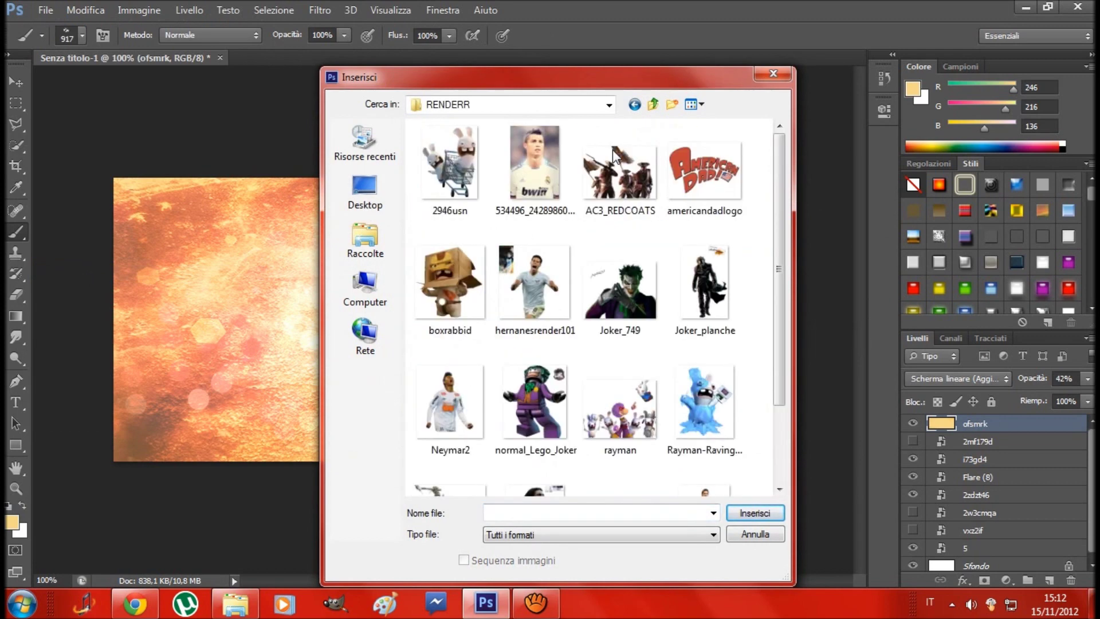
double_click(619, 291)
mouse_move(501, 323)
left_mouse_down()
mouse_move(678, 327)
mouse_move(638, 328)
mouse_move(584, 307)
mouse_move(609, 350)
left_mouse_up()
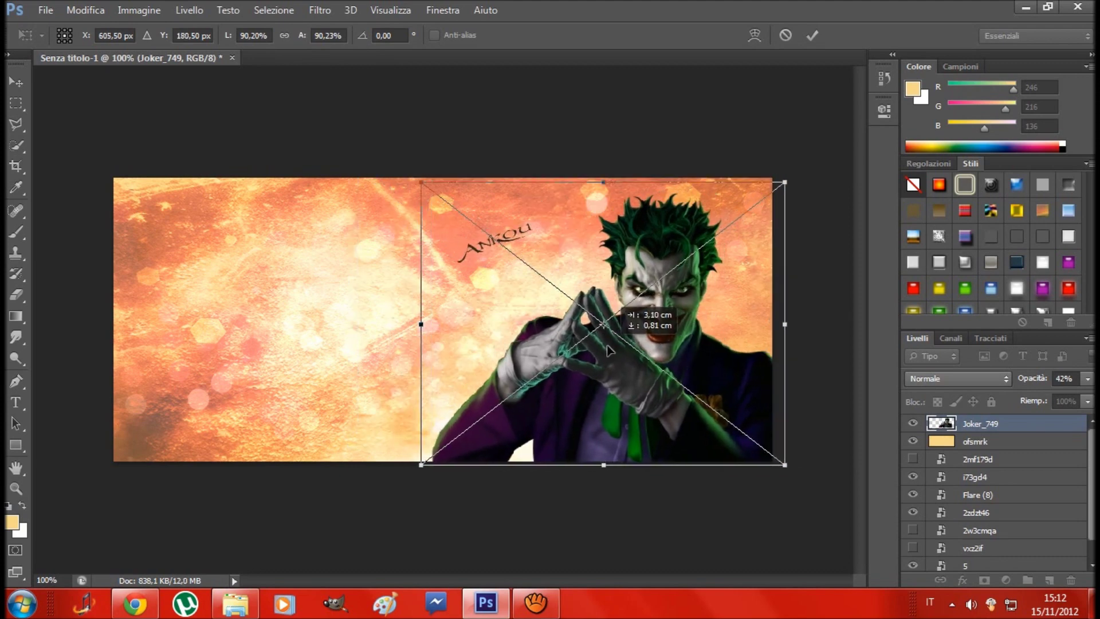
left_click_drag(784, 182, 817, 150)
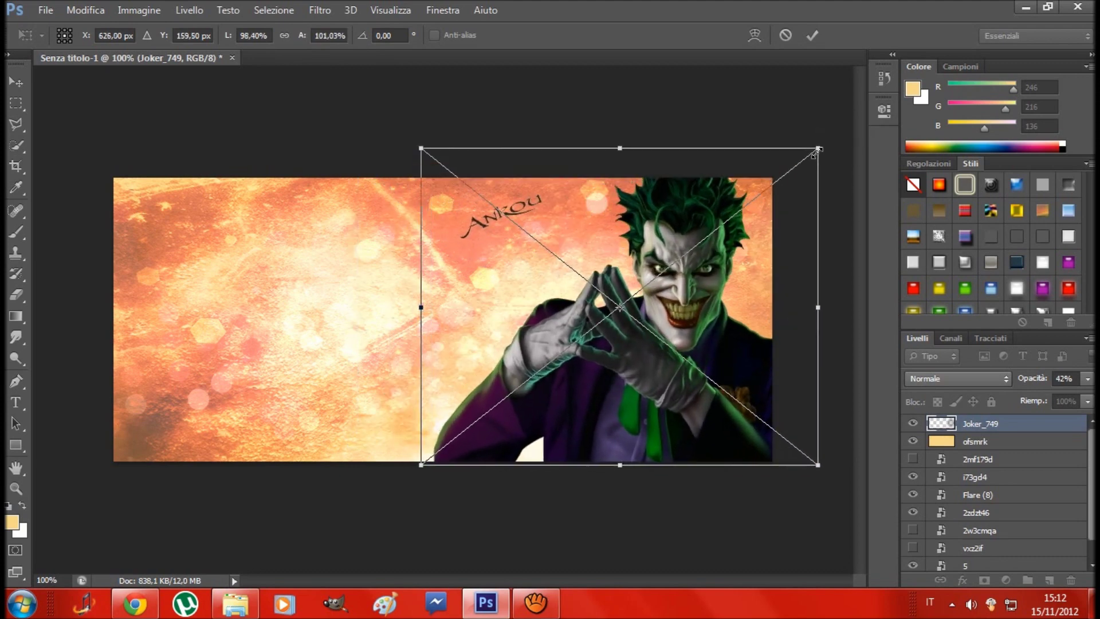
left_click_drag(686, 280, 667, 285)
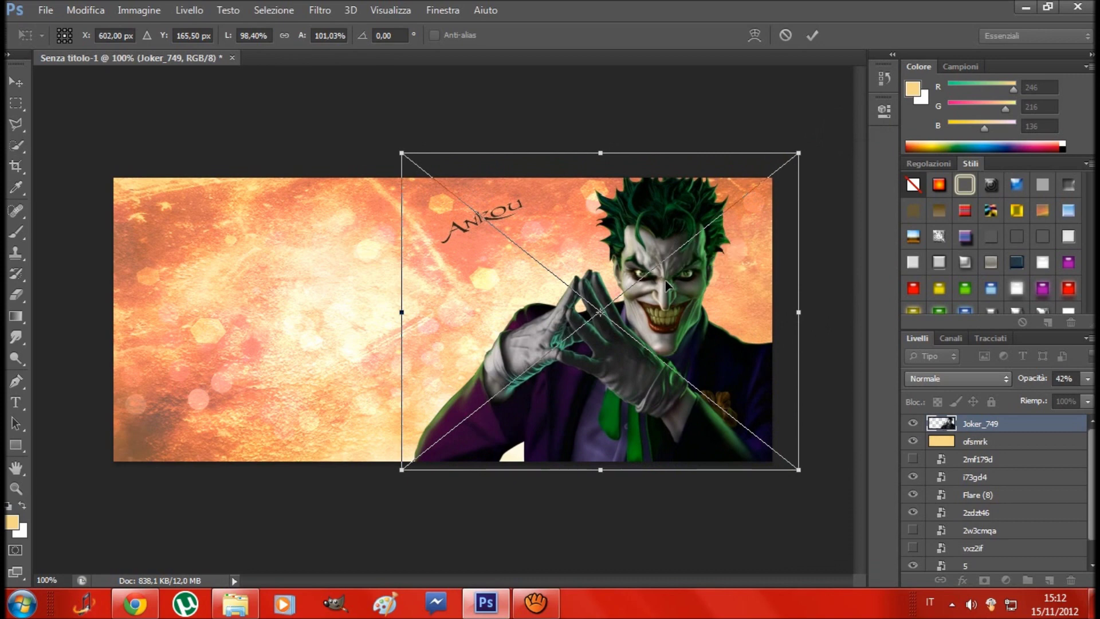
key("Return")
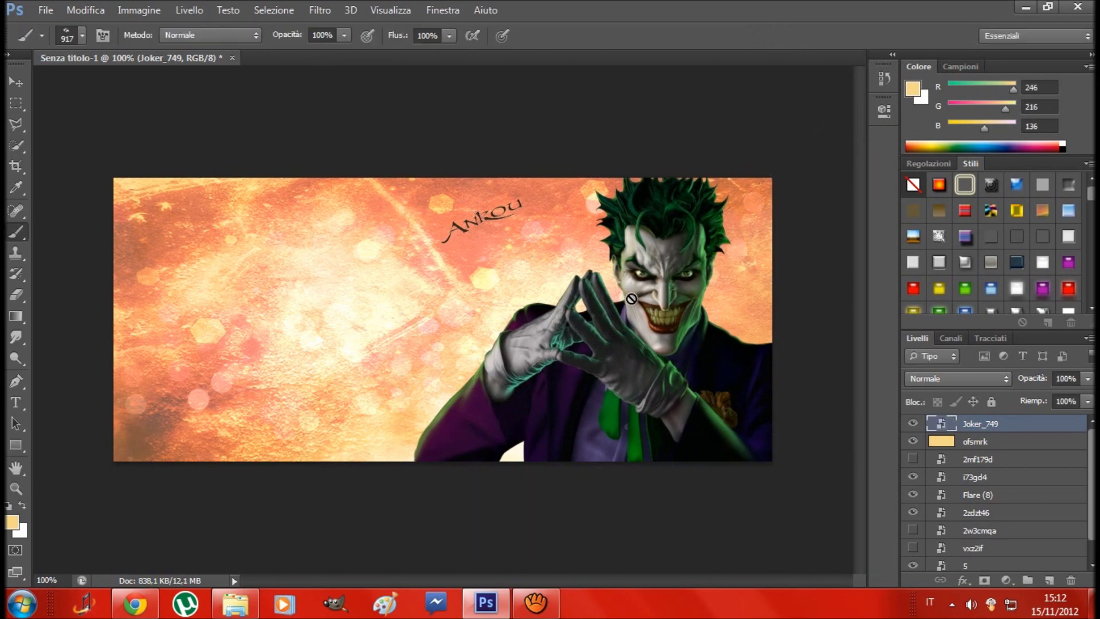
- Rasterize the Joker layer, erase its Ankou signature, and lower its opacity to 86%
left_click(16, 294)
left_click(435, 247)
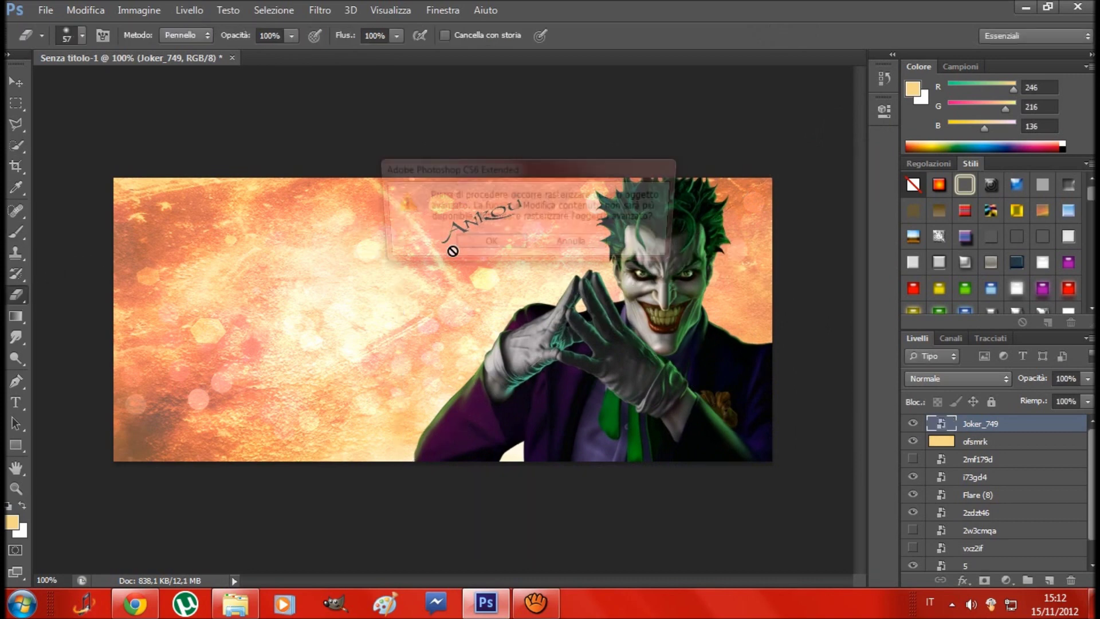
left_click(487, 245)
left_click_drag(453, 237, 511, 206)
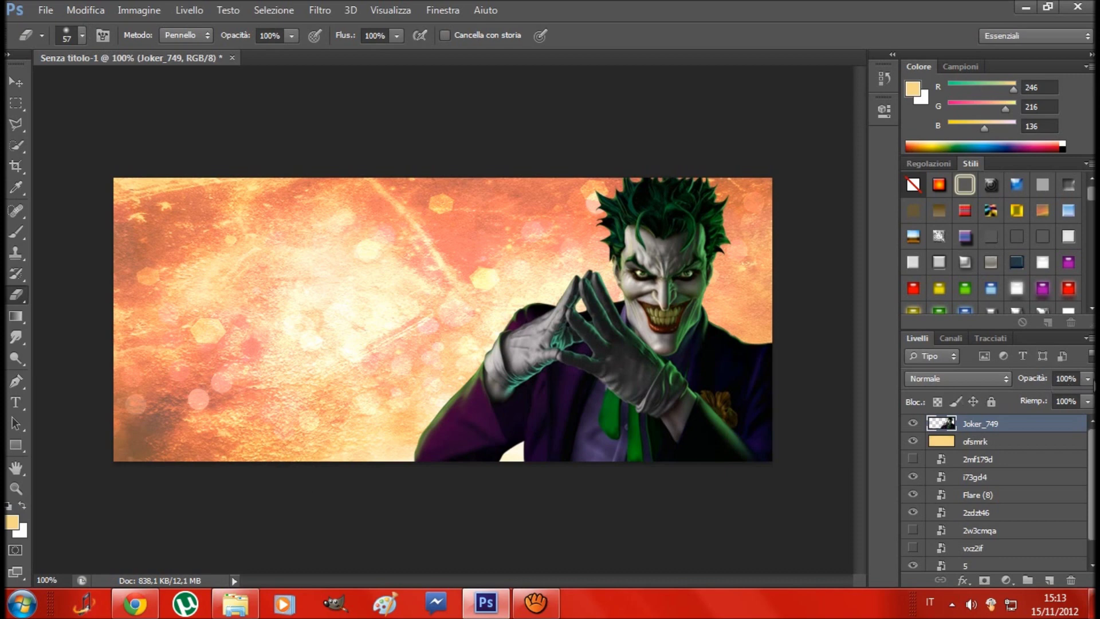
left_click(1087, 401)
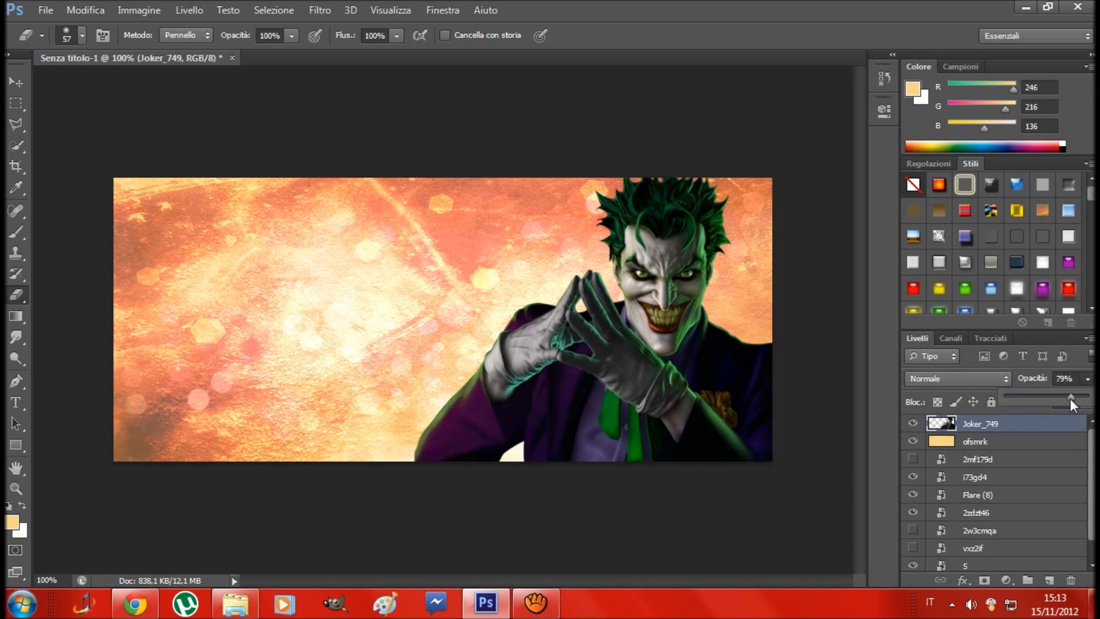
left_click_drag(1072, 397, 1069, 398)
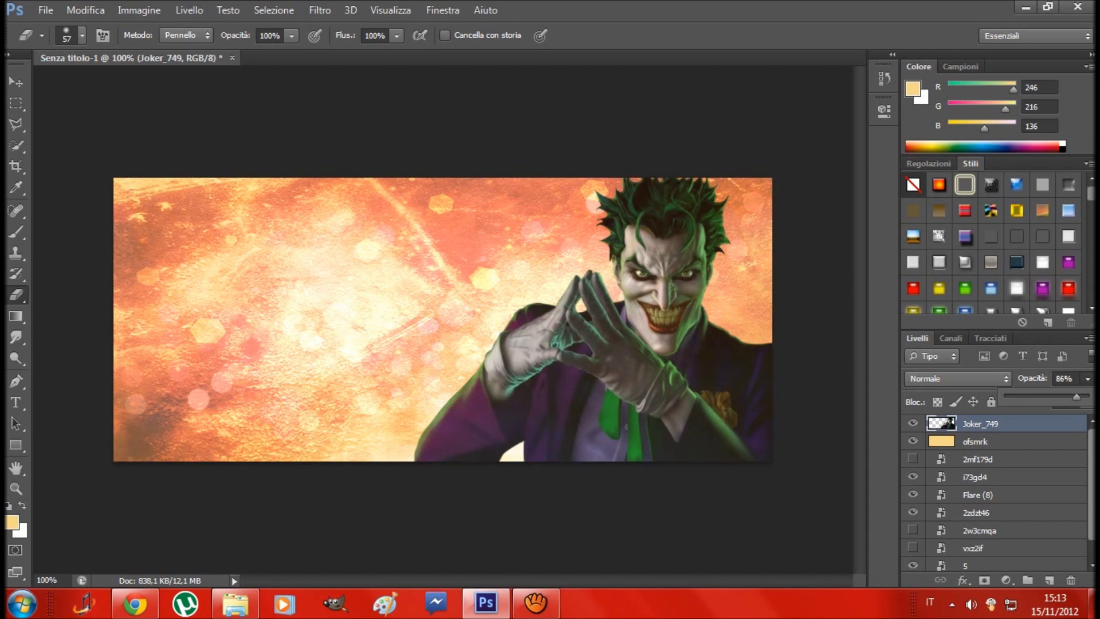
- Place the Joker_planche image, enlarged and stretched taller, on the banner's left side
left_click(43, 12)
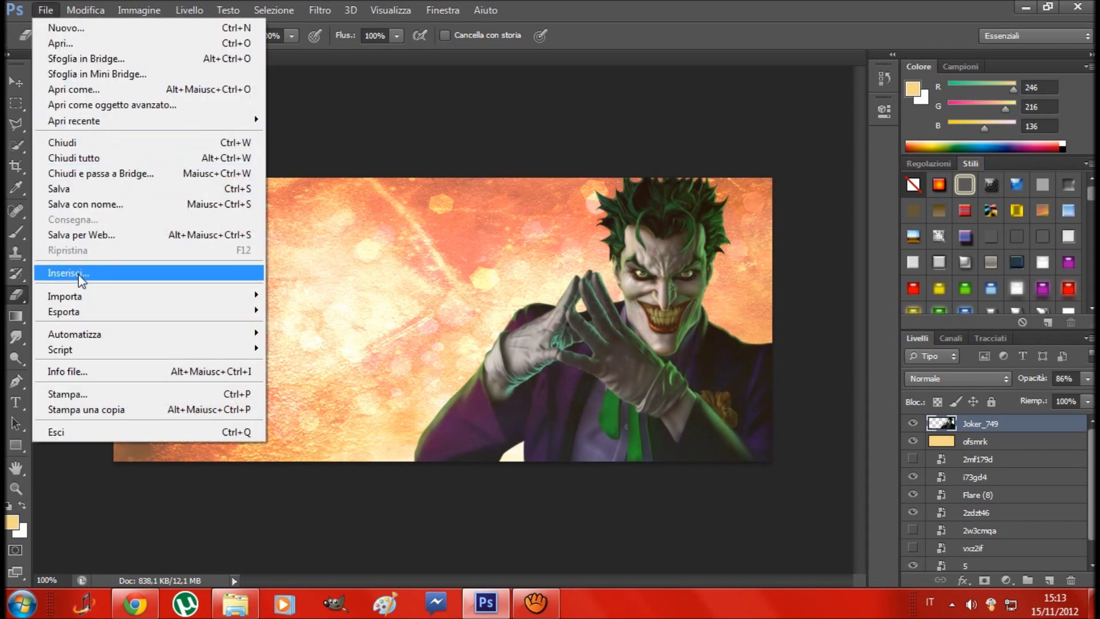
left_click(80, 273)
left_click(713, 288)
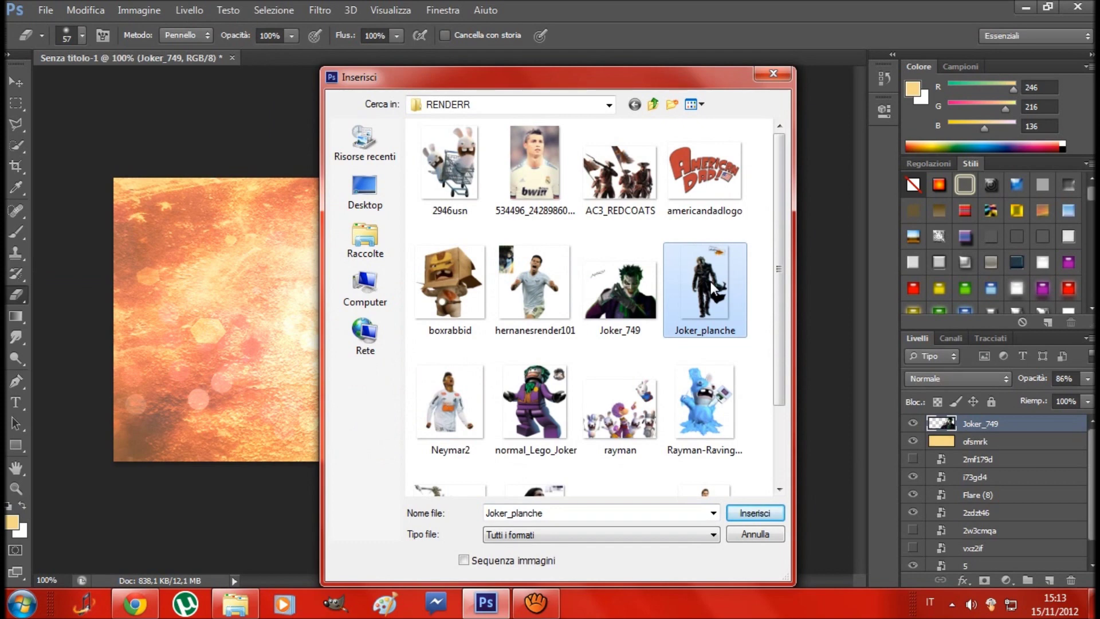
double_click(713, 288)
mouse_move(448, 283)
left_mouse_down()
mouse_move(267, 281)
mouse_move(314, 284)
left_mouse_up()
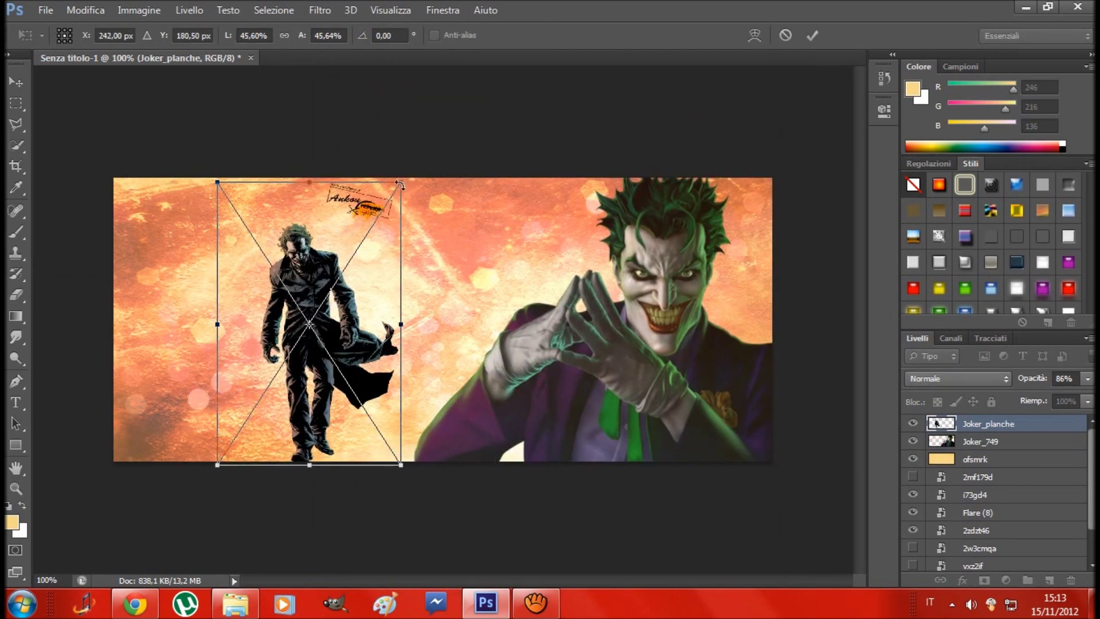
left_click_drag(401, 185, 445, 149)
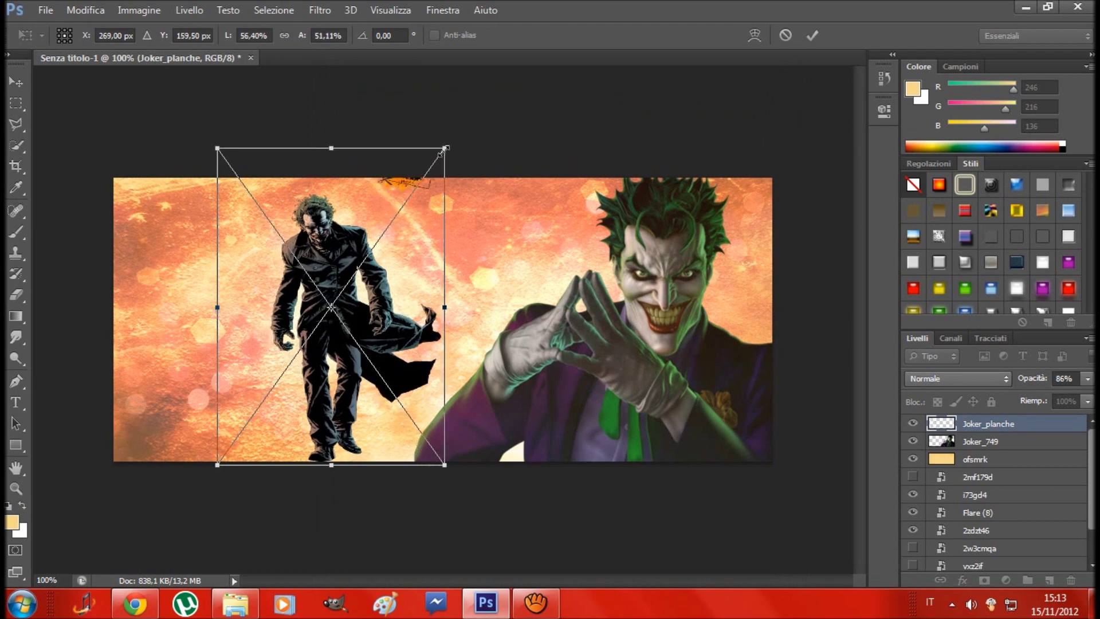
left_click_drag(335, 252, 321, 246)
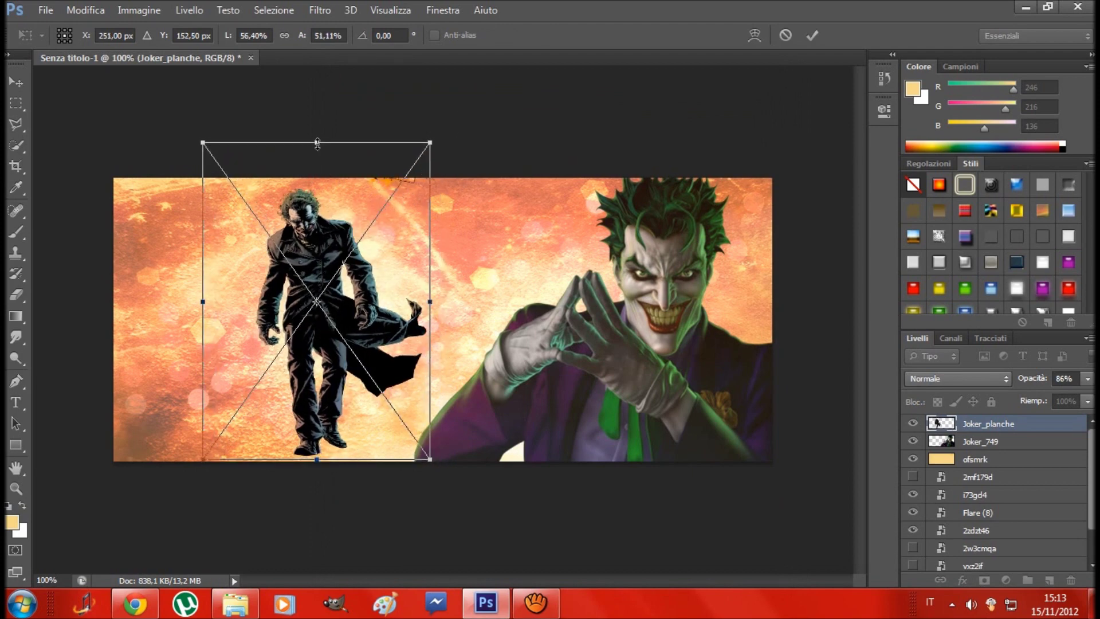
left_click_drag(317, 144, 317, 125)
left_click_drag(331, 235, 323, 252)
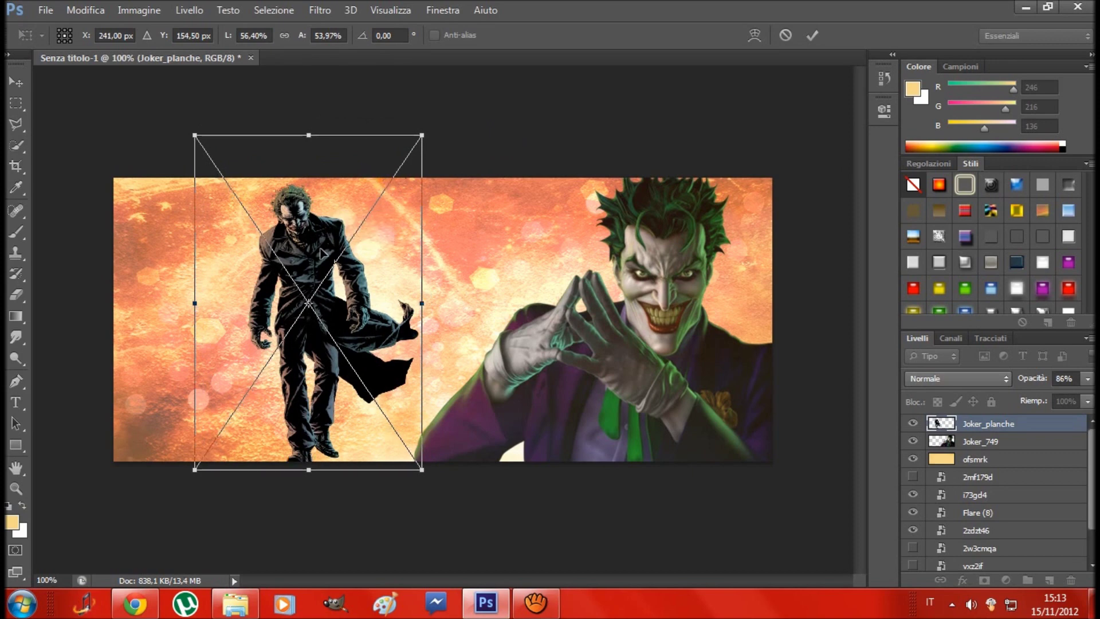
key("Return")
key("e")
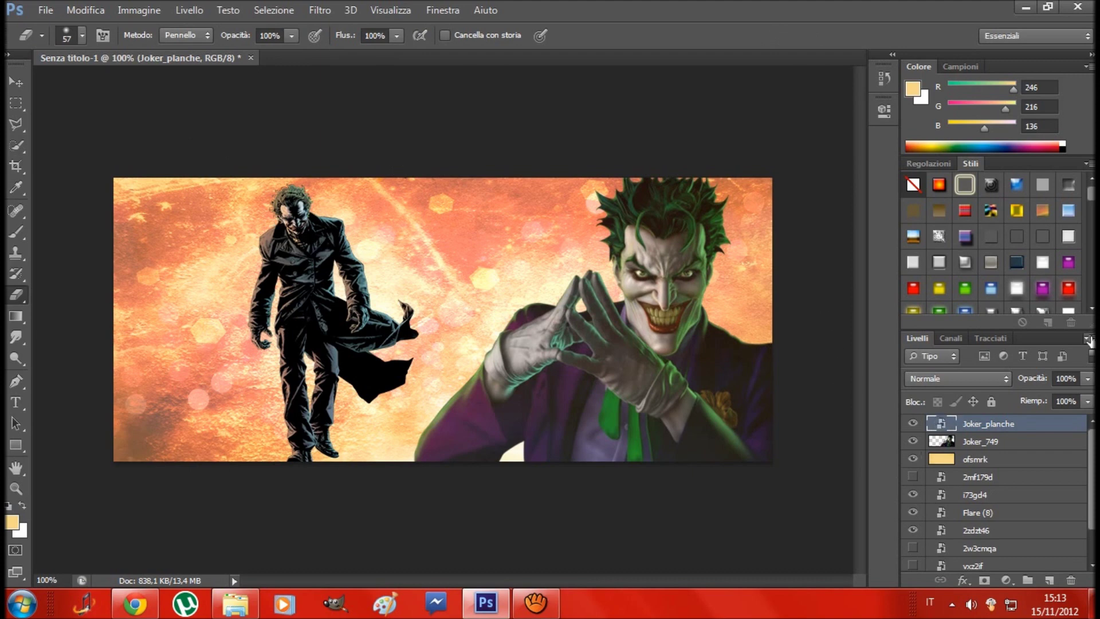
- Set the Joker_planche layer opacity to 82%
left_click(1088, 378)
left_click_drag(1086, 397, 1045, 405)
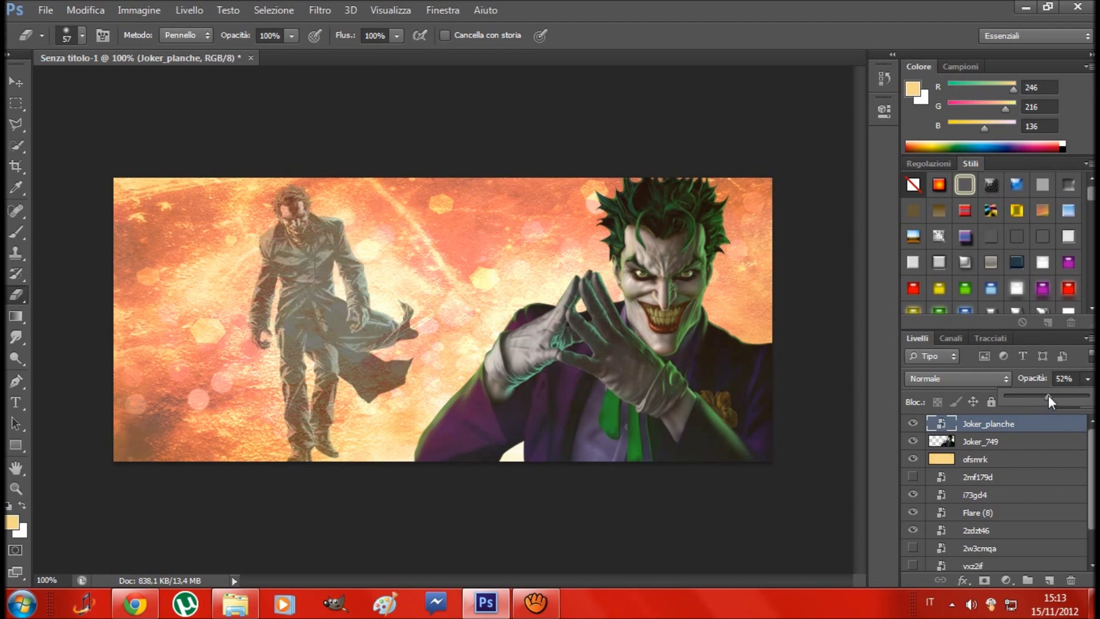
left_click_drag(1064, 392, 1064, 391)
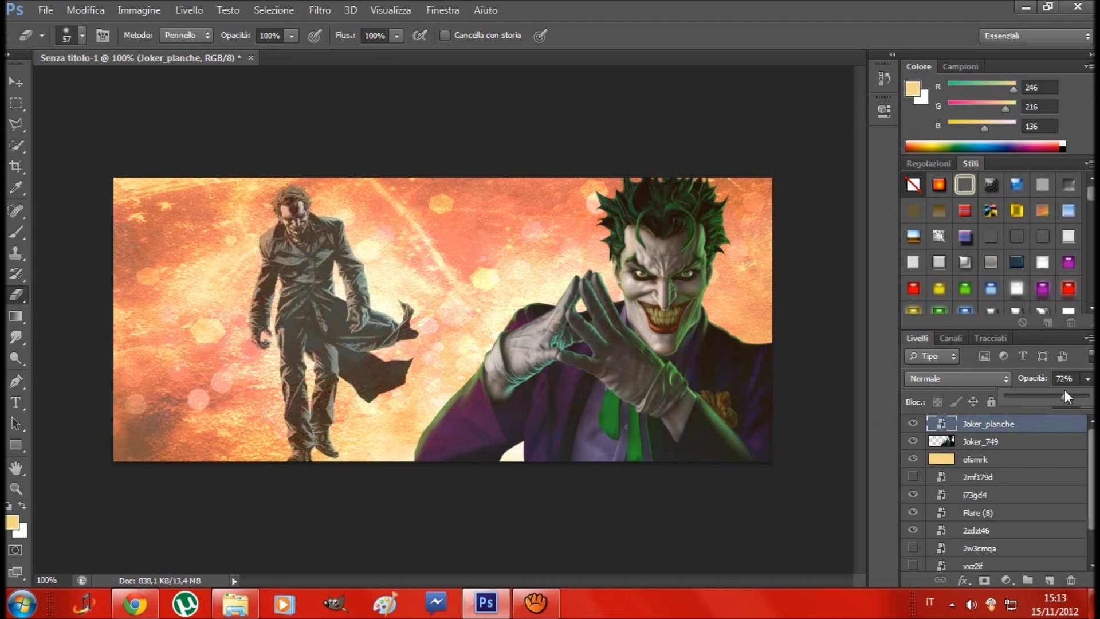
left_click_drag(1074, 386, 1074, 386)
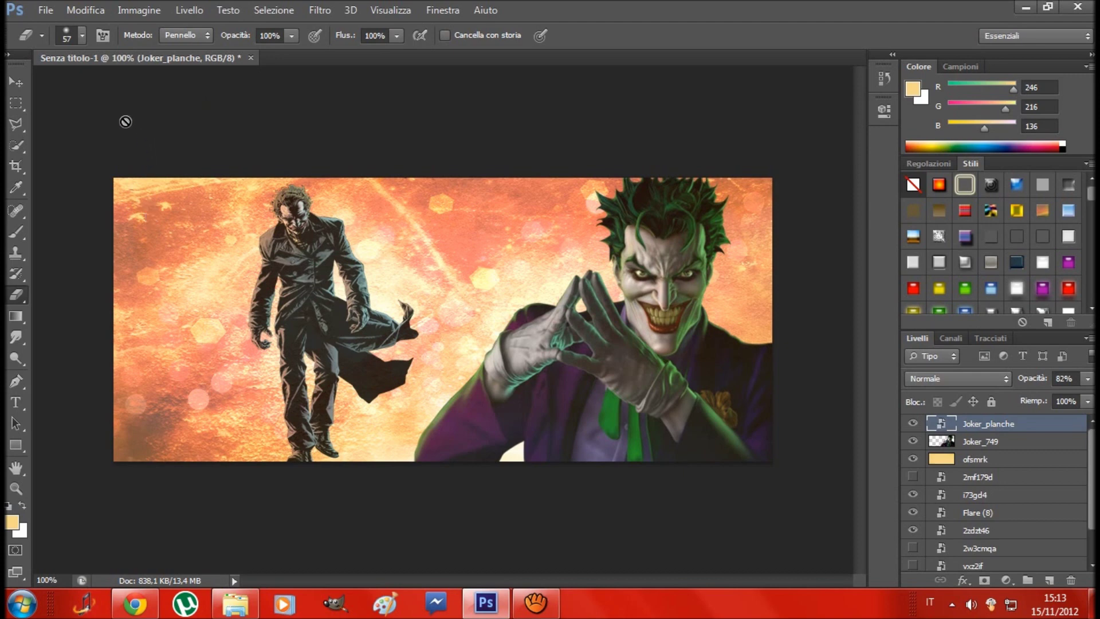
- Move the small walking Joker figure to the banner's left edge
left_click(16, 82)
left_click_drag(290, 280, 174, 277)
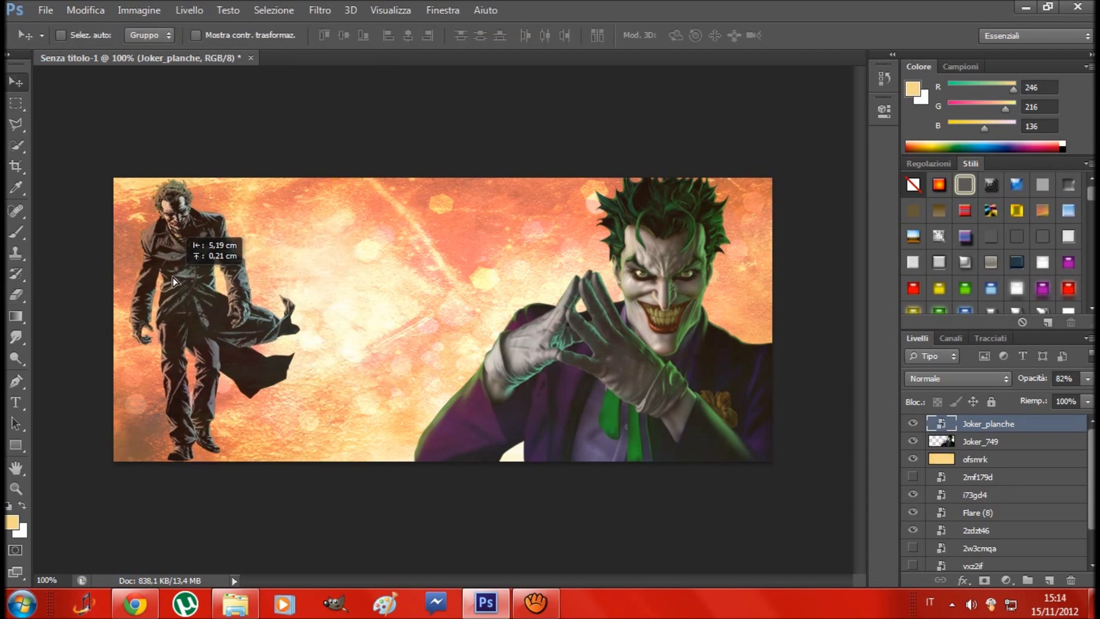
left_click_drag(174, 277, 173, 277)
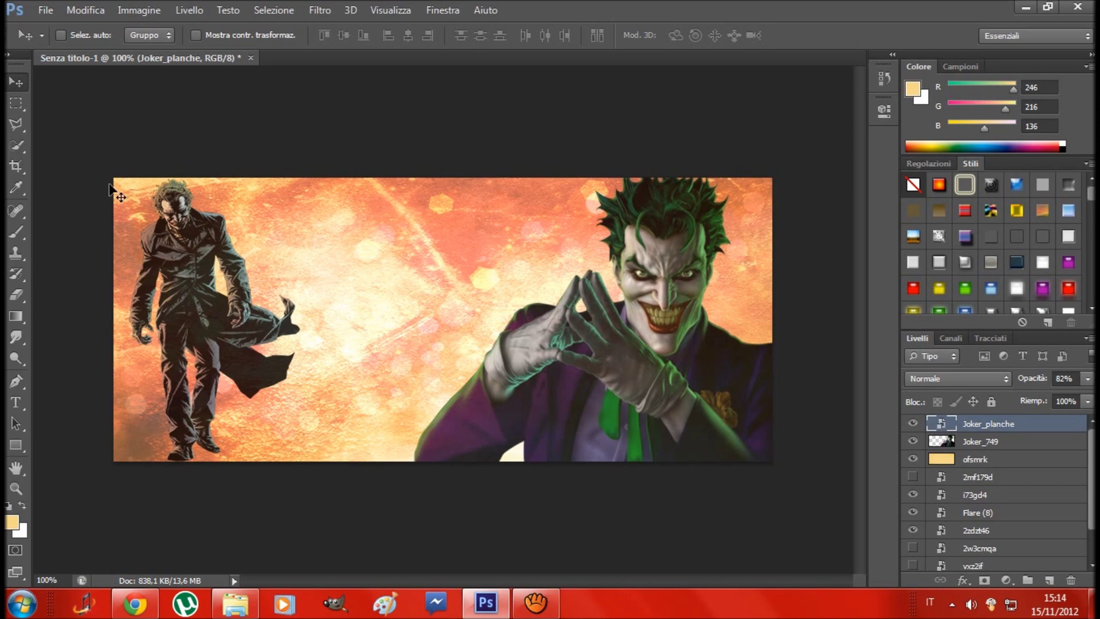
left_click(18, 404)
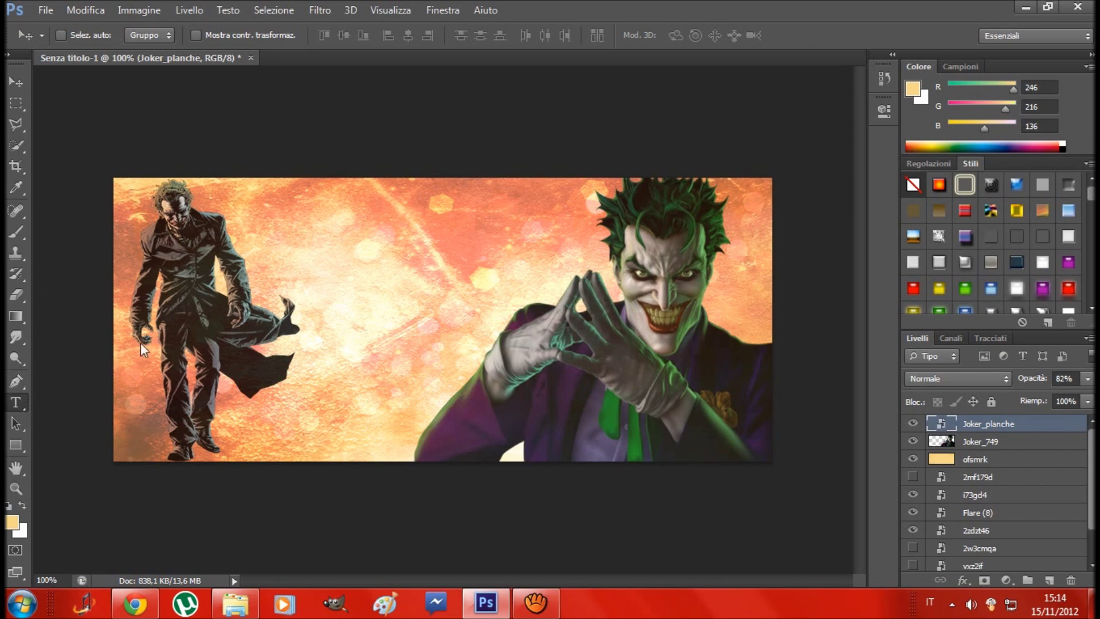
left_click(16, 403)
- Draw a text box along the top and set it to 72 pt Vermin Vibes Redux
left_click_drag(252, 178, 571, 246)
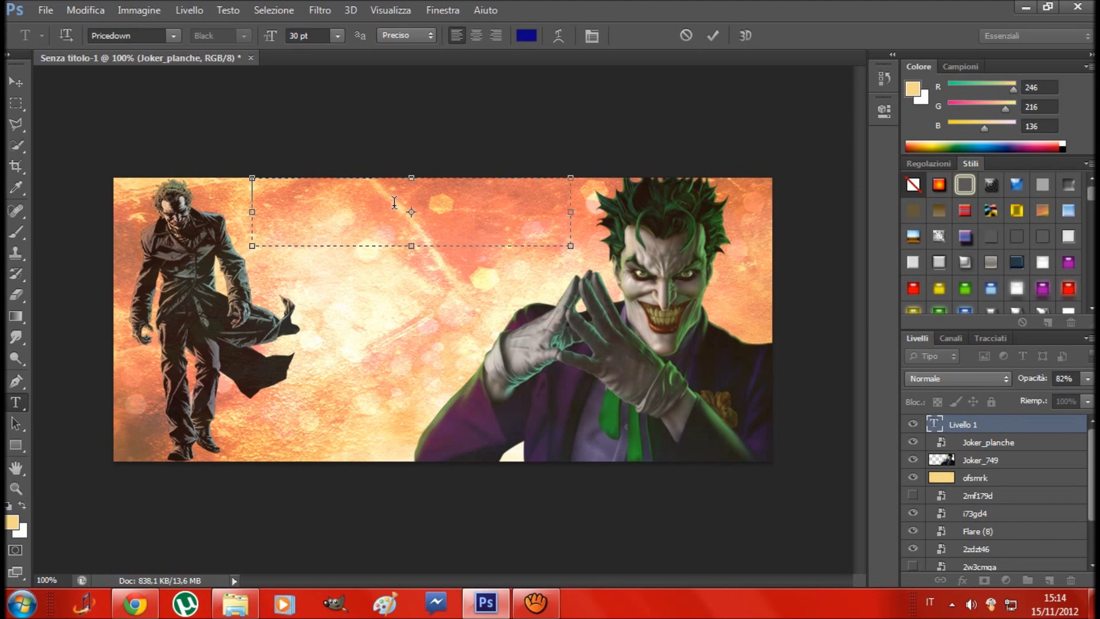
left_click(338, 36)
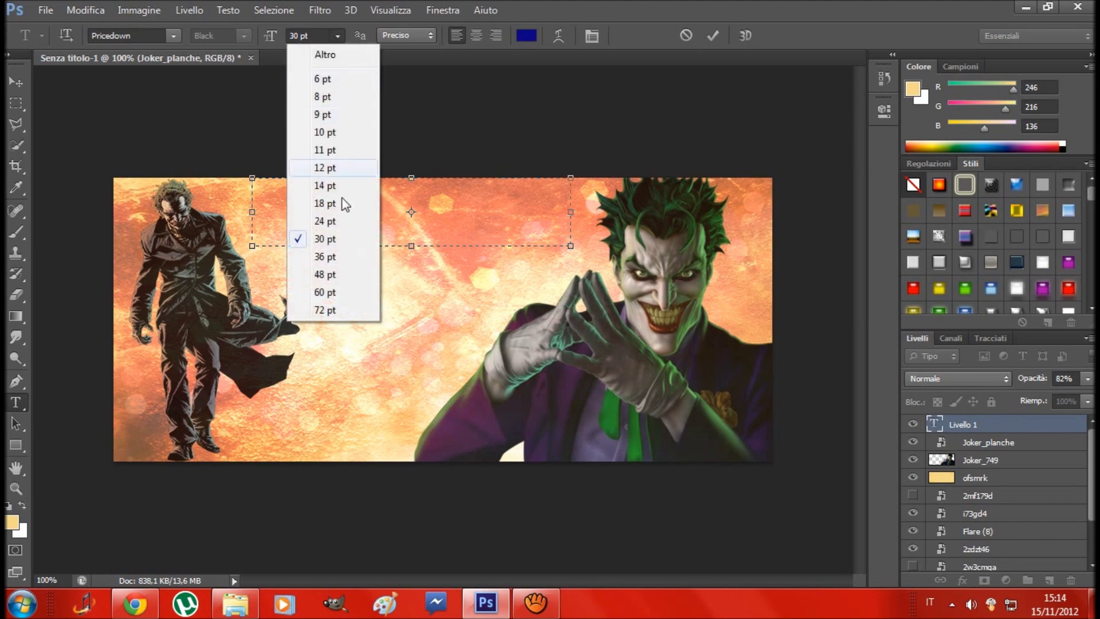
left_click(327, 308)
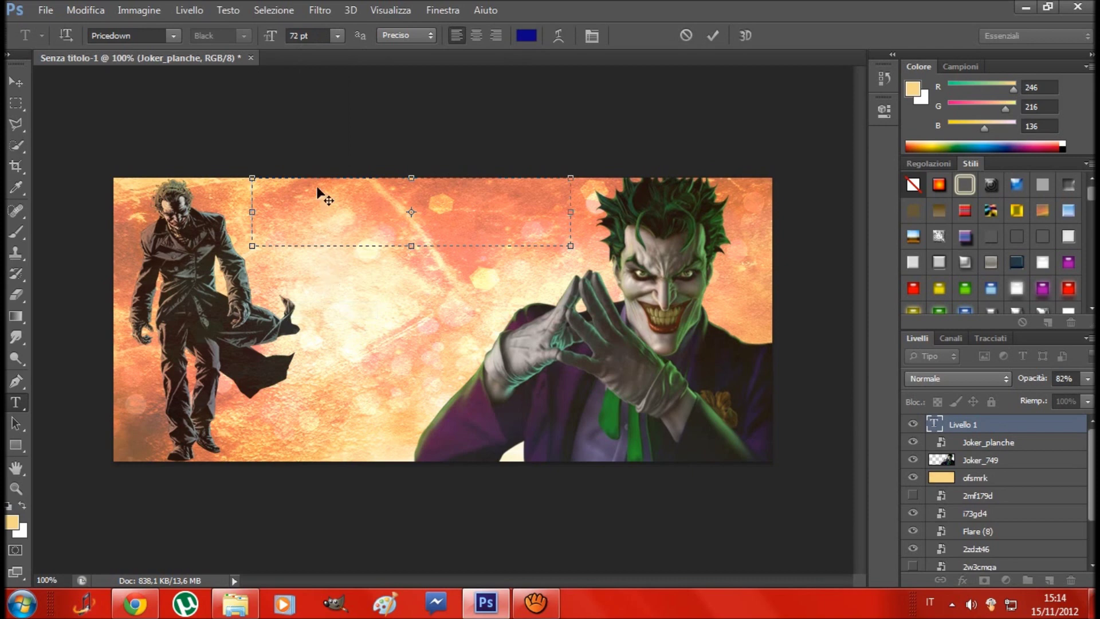
type("mm")
key("BackSpace")
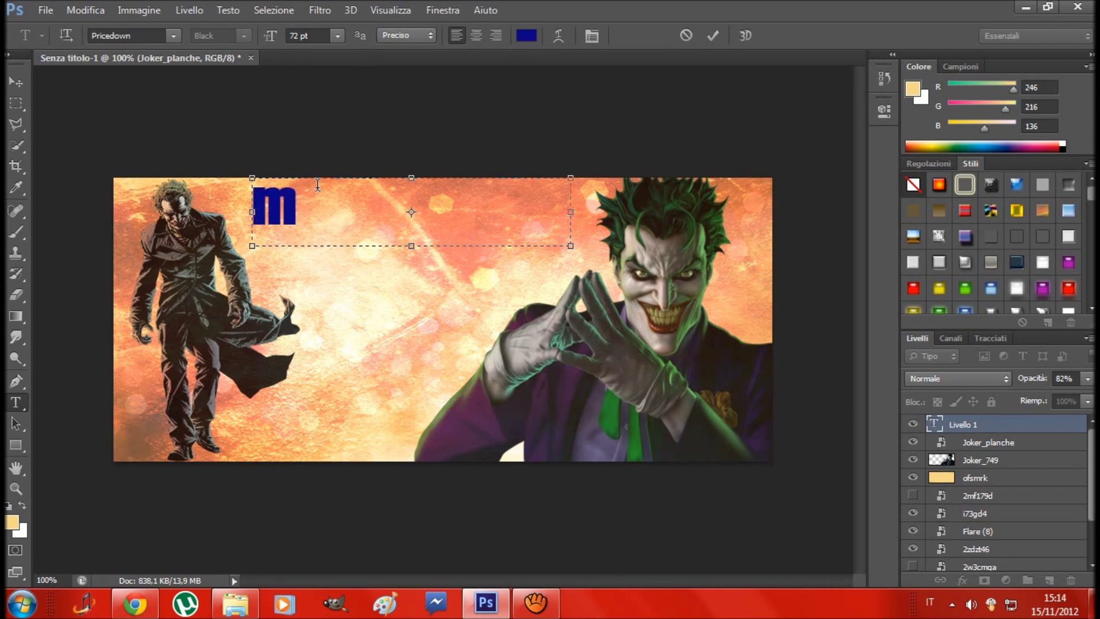
key("BackSpace")
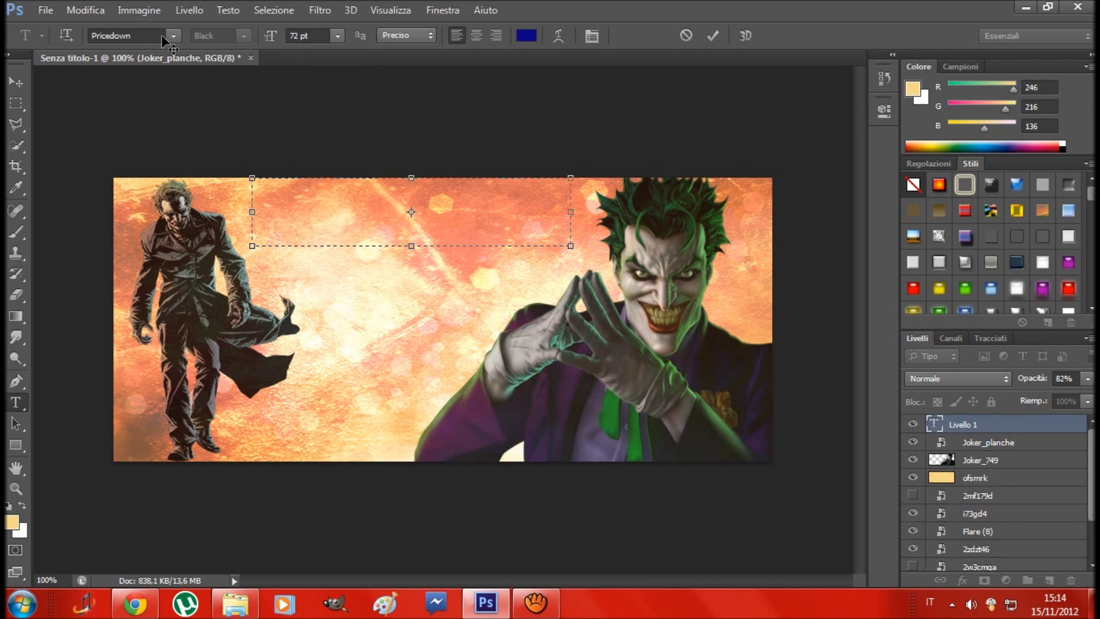
left_click(172, 36)
mouse_move(329, 379)
left_mouse_down()
mouse_move(335, 459)
mouse_move(336, 444)
left_mouse_up()
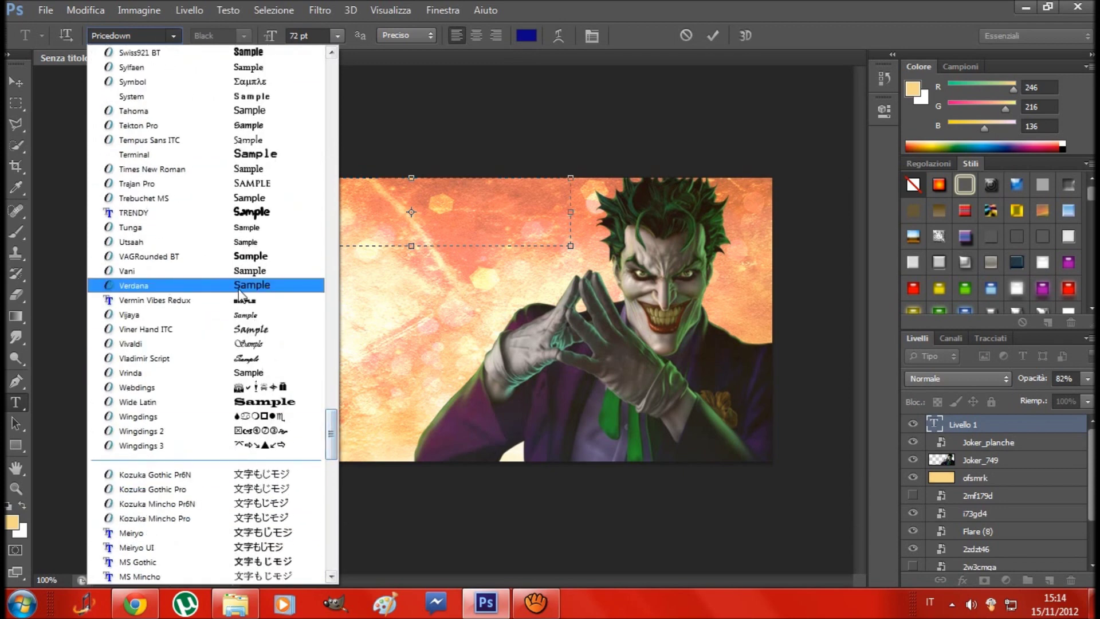
left_click(240, 281)
type("MARCO C")
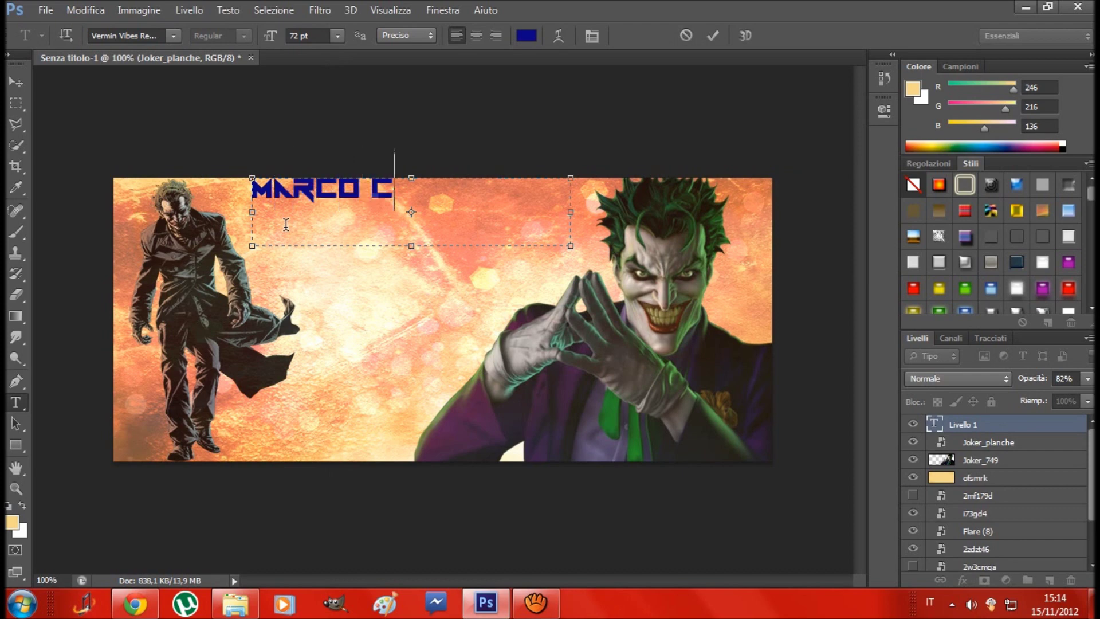
type("ARDONE")
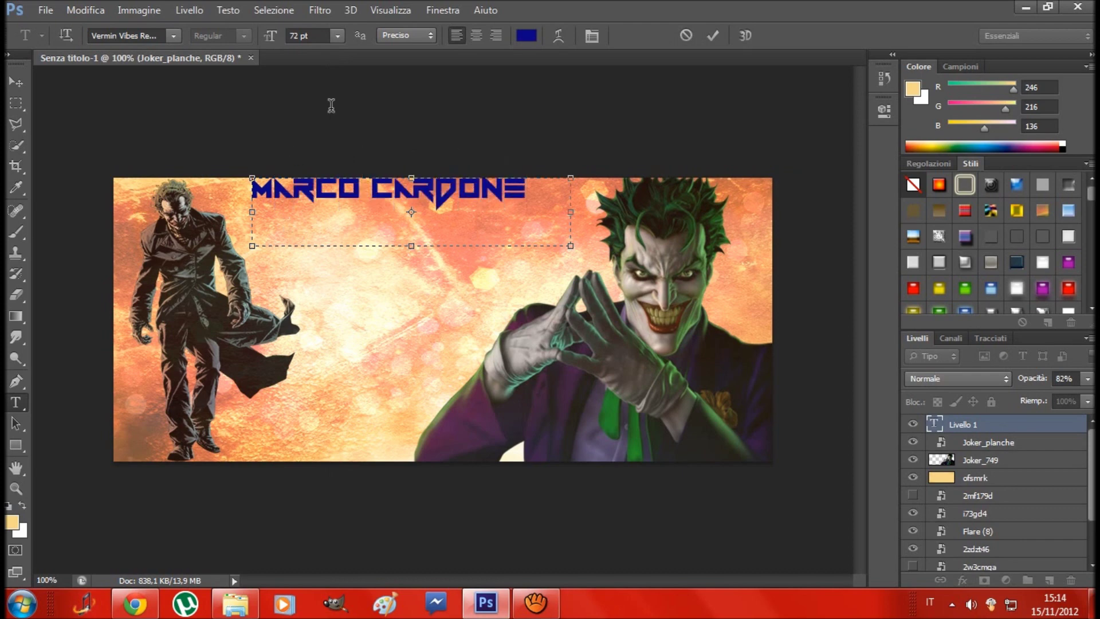
left_click_drag(344, 143, 357, 186)
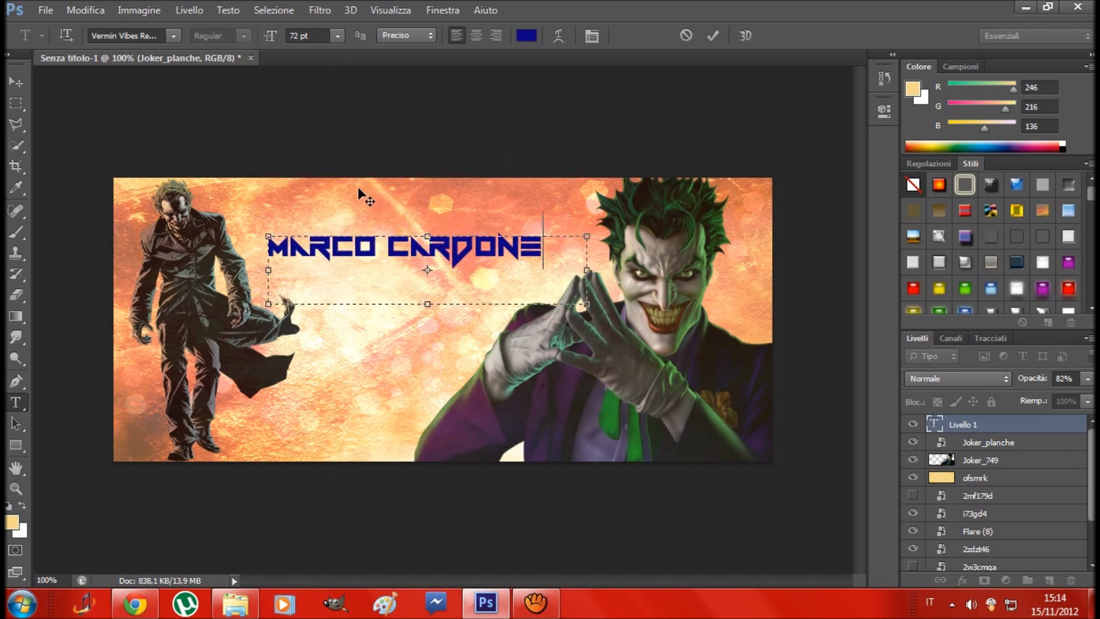
left_click(978, 425)
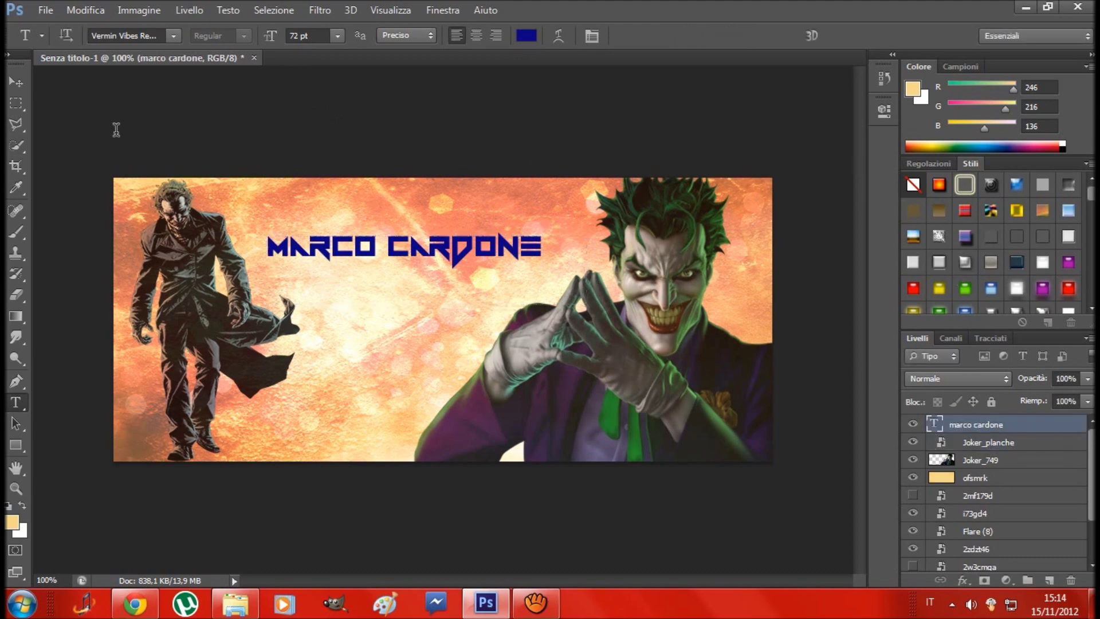
left_click(15, 82)
left_click_drag(335, 248, 348, 256)
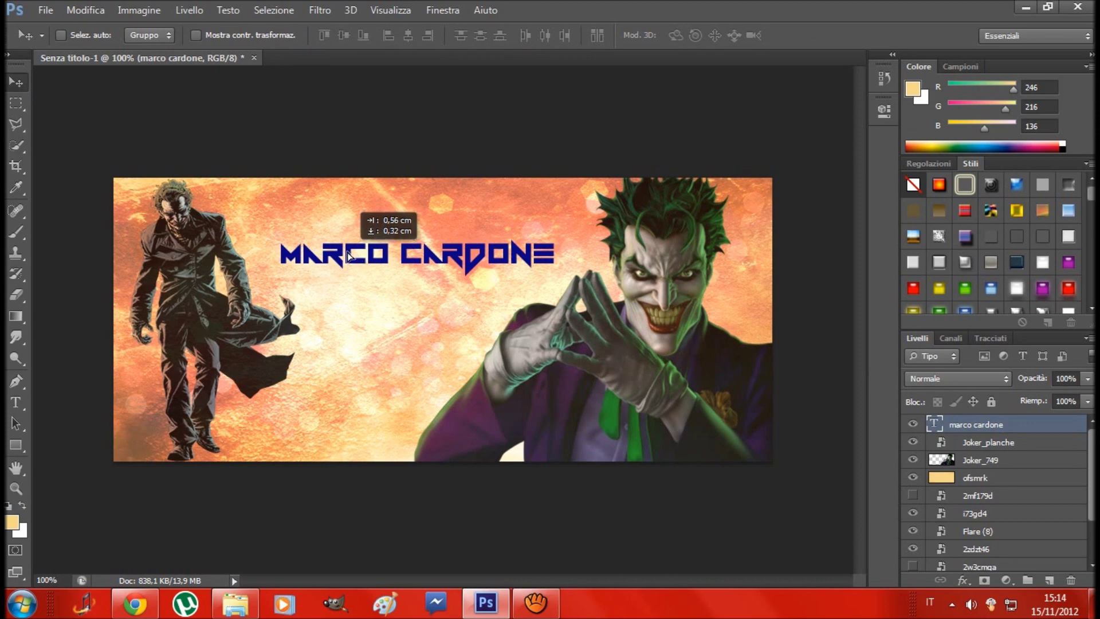
- Try metallic, orange, green, navy, gold and black style presets on the MARCO CARDONE title
scroll(991, 240, "down", 2)
scroll(991, 241, "down", 2)
scroll(992, 240, "down", 2)
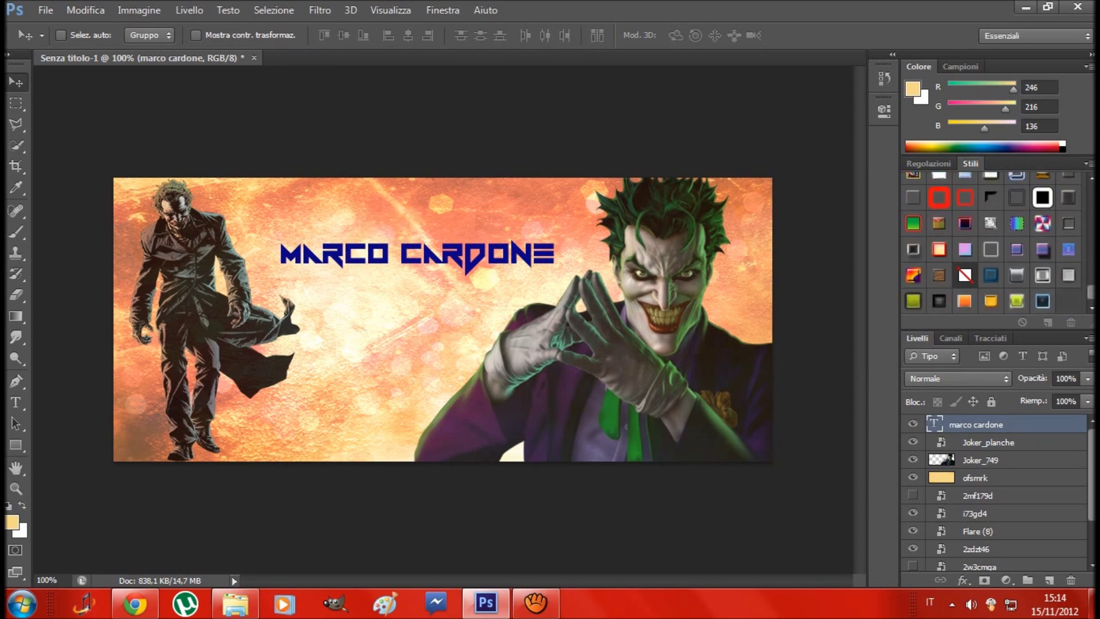
left_click(1066, 280)
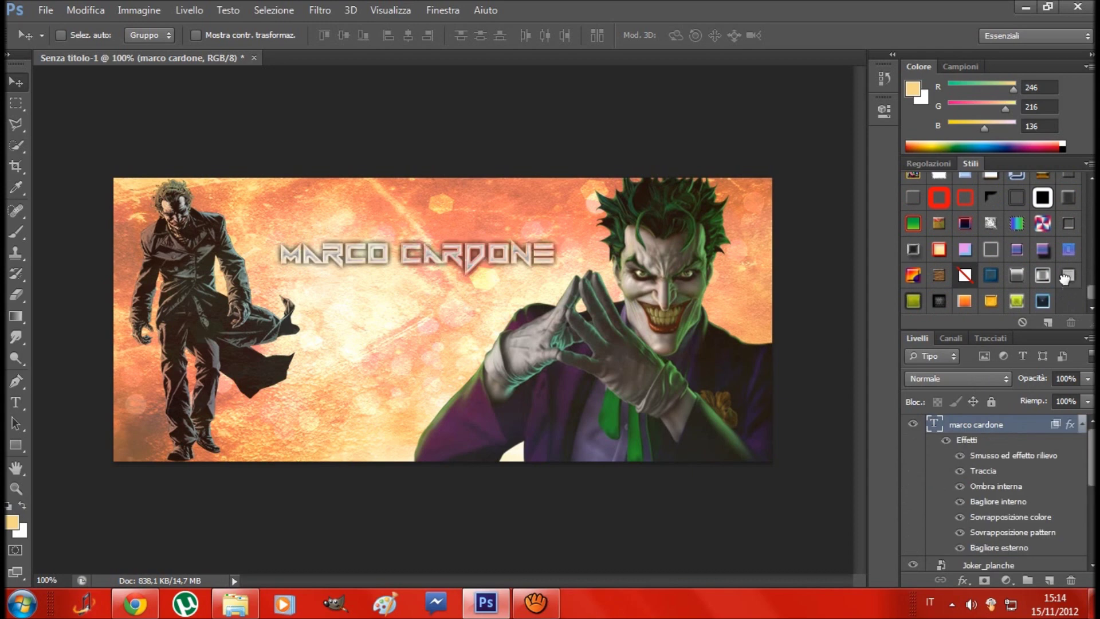
left_click(964, 302)
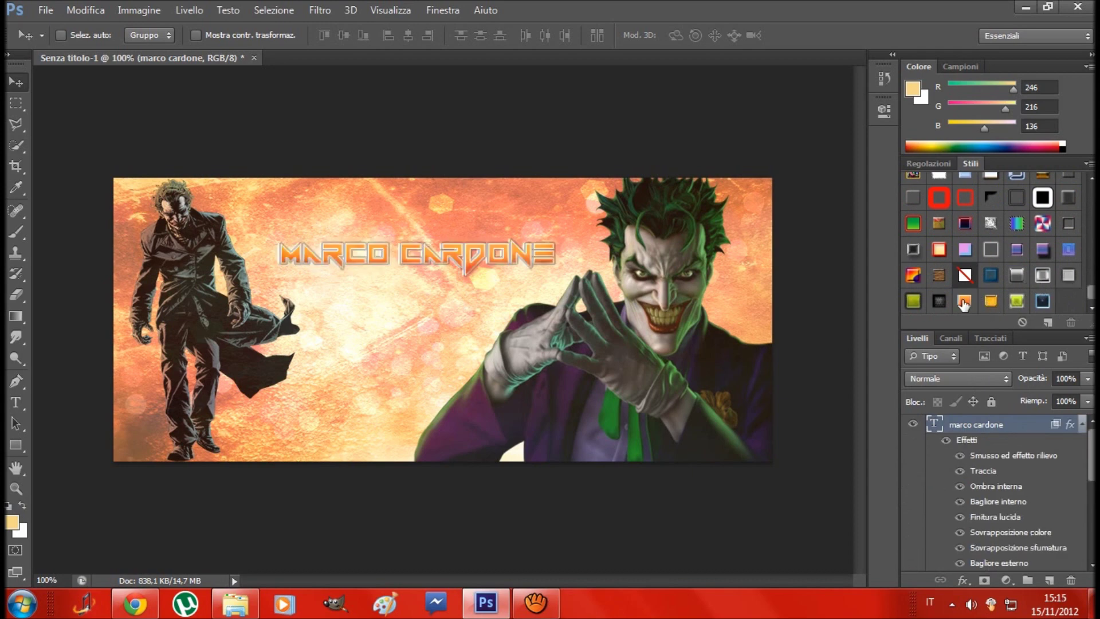
left_click(915, 302)
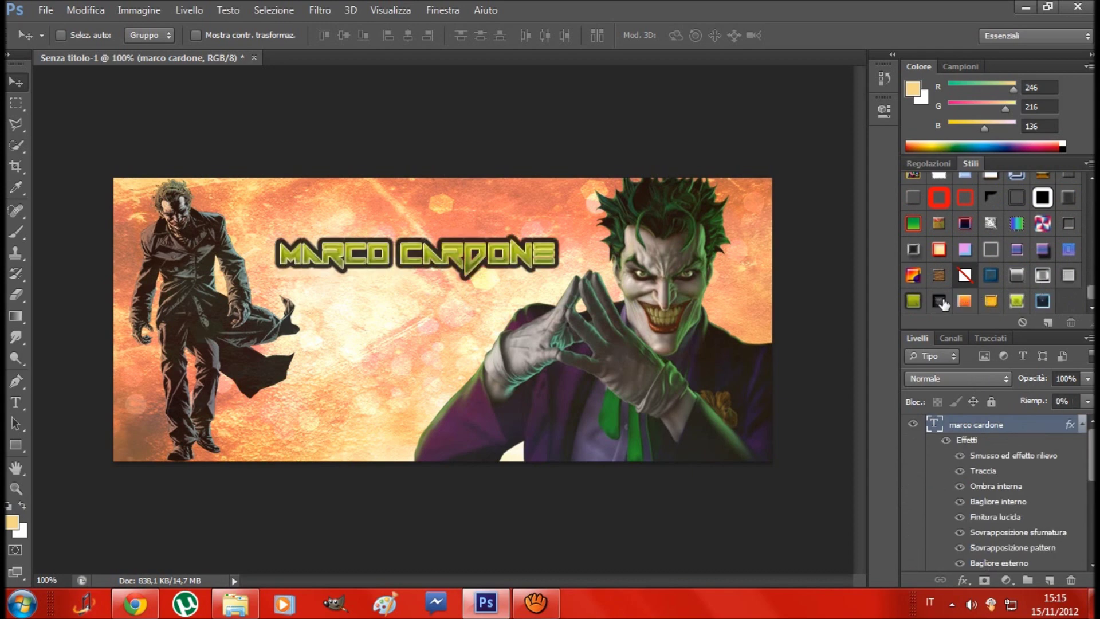
left_click(1015, 303)
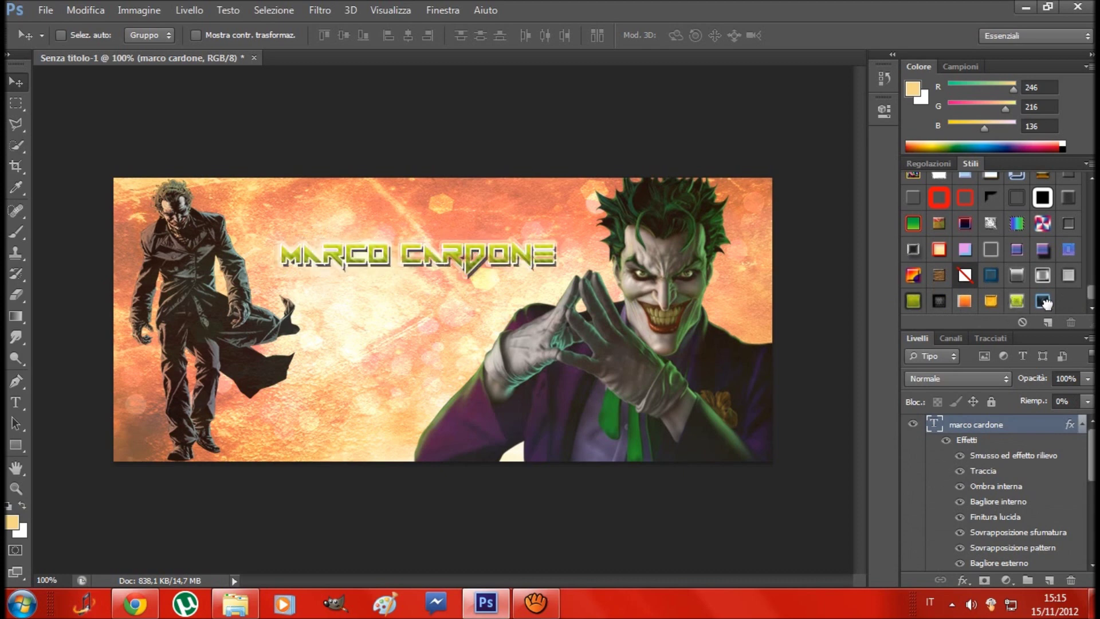
left_click(1042, 302)
left_click(990, 303)
left_click(941, 302)
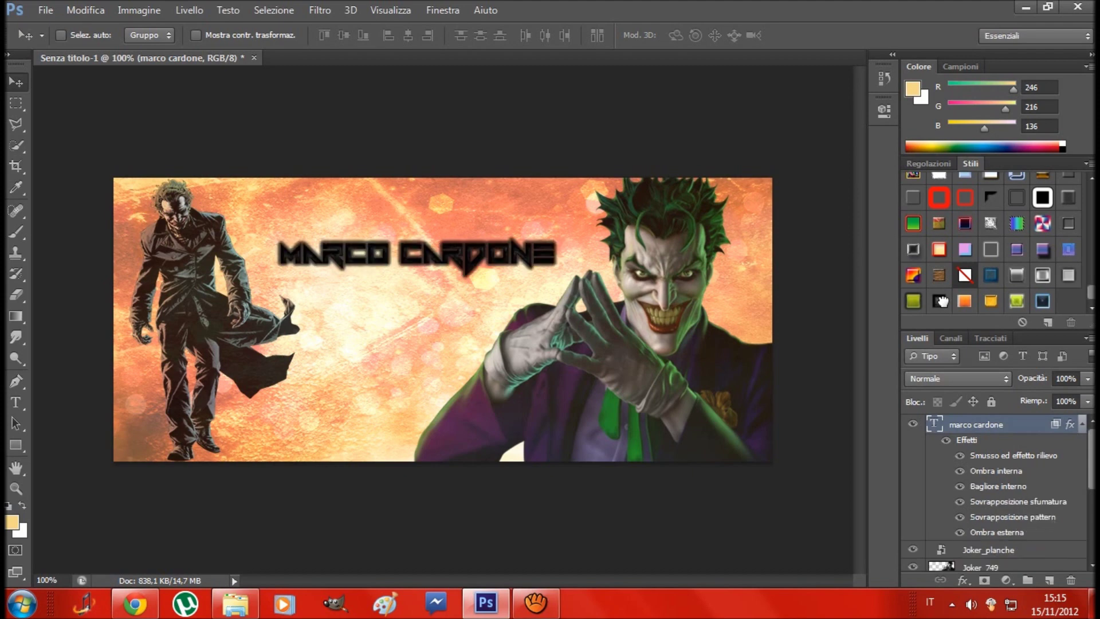
- Try glowing, grey and silver presets, then apply the dark blue metallic style
left_click(993, 250)
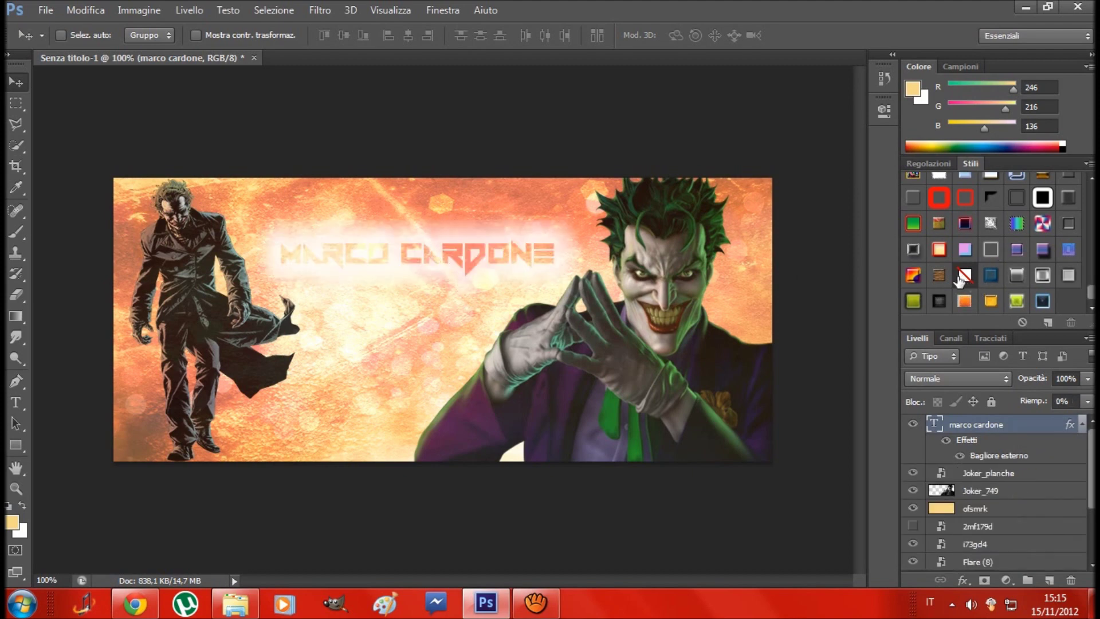
left_click(914, 252)
left_click(913, 224)
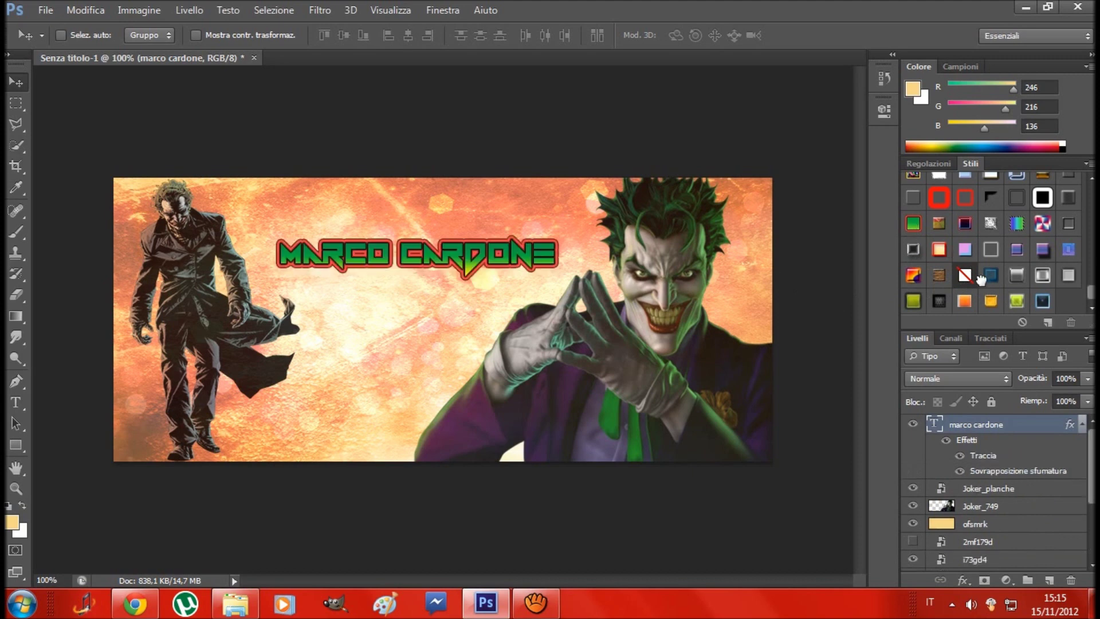
left_click(1041, 301)
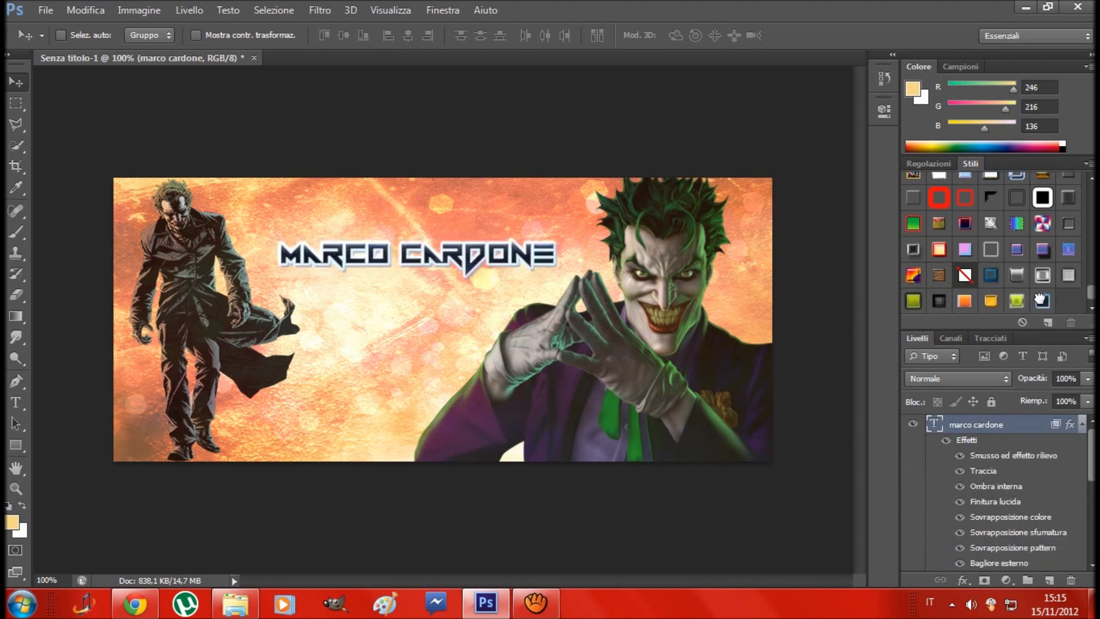
left_click(965, 301)
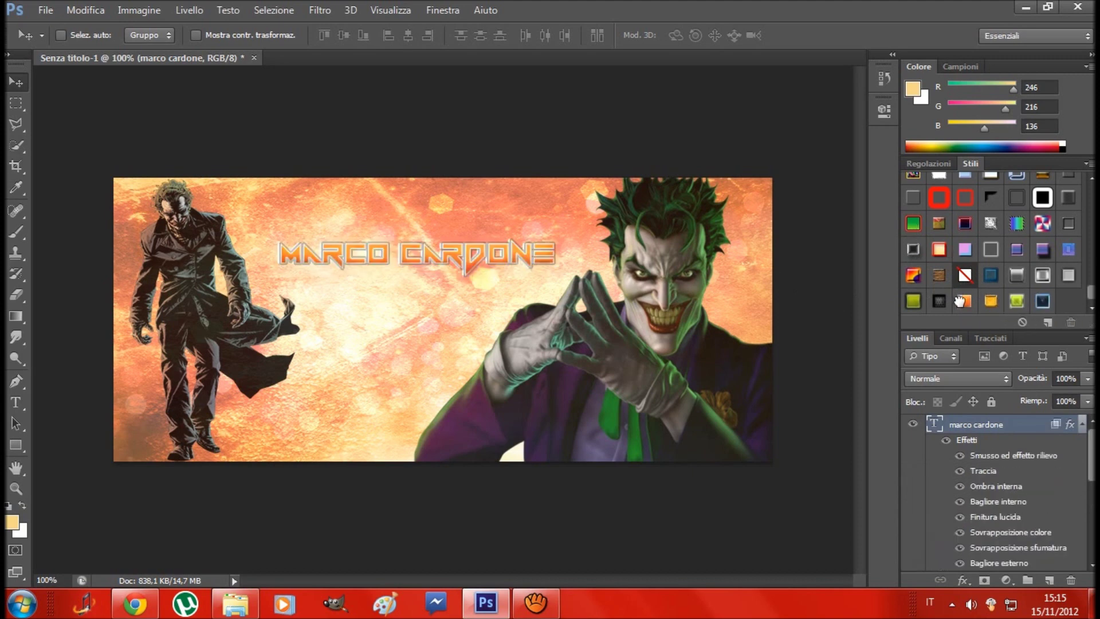
left_click(1044, 302)
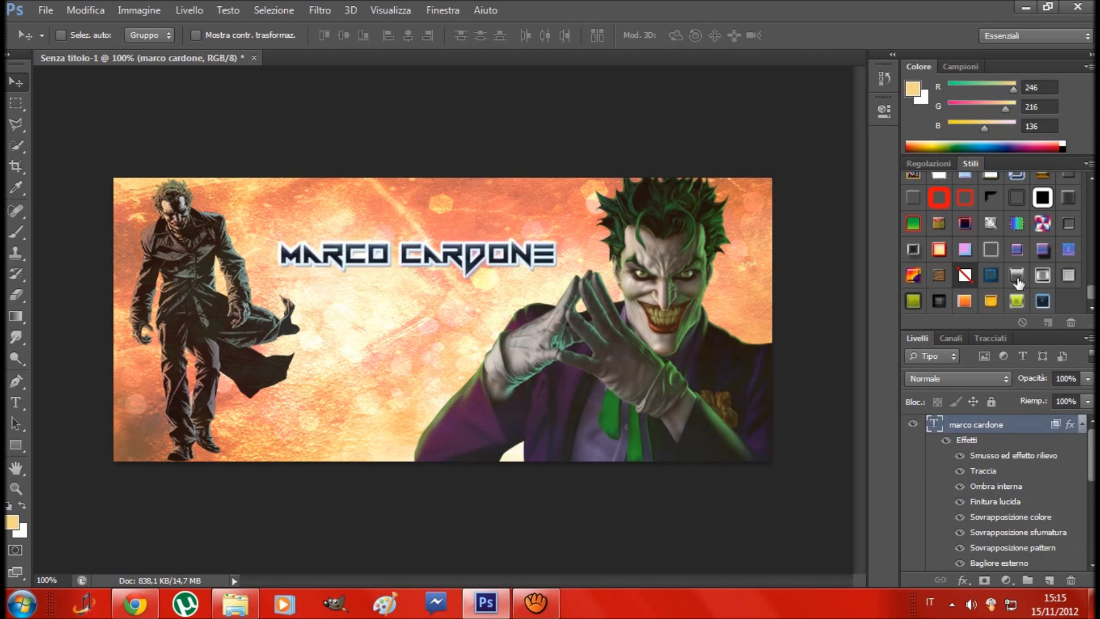
left_click(1017, 278)
left_click(1041, 280)
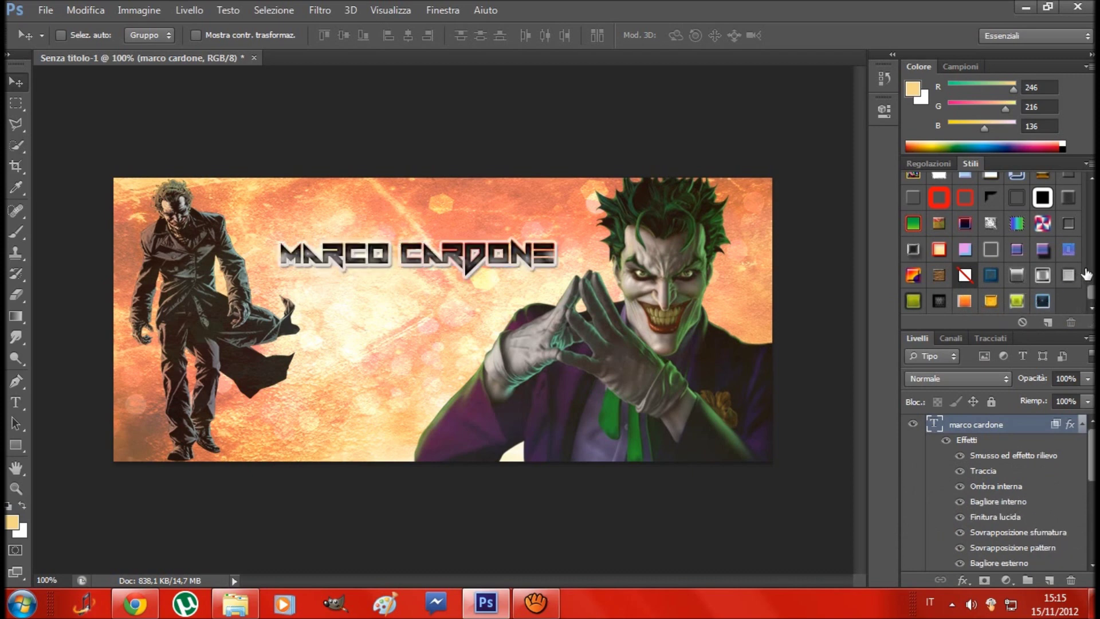
left_click(1069, 276)
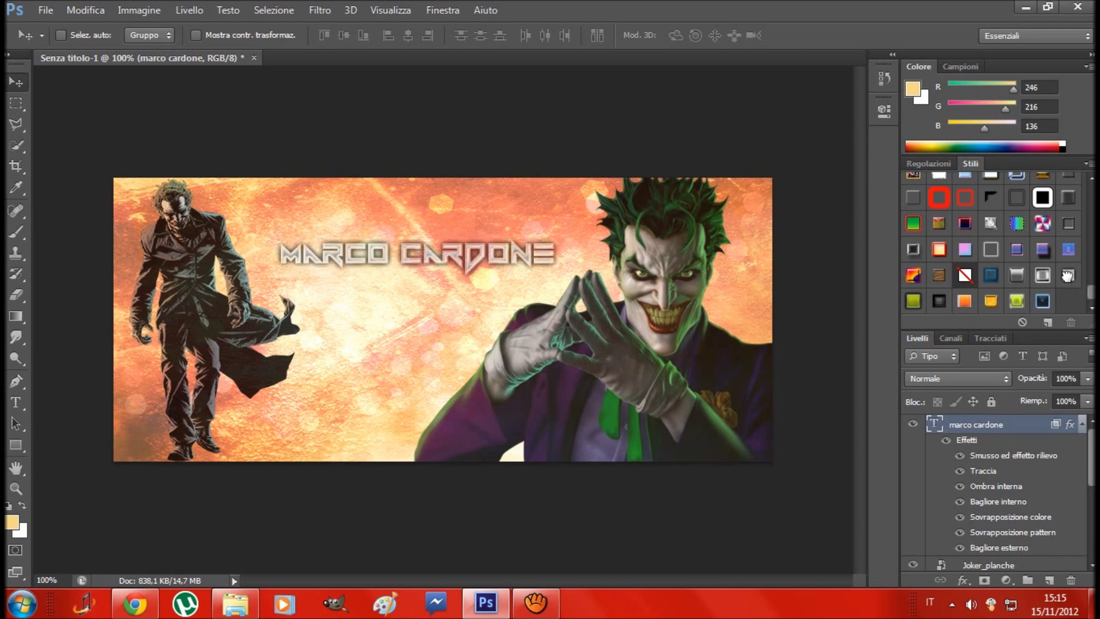
left_click(1043, 300)
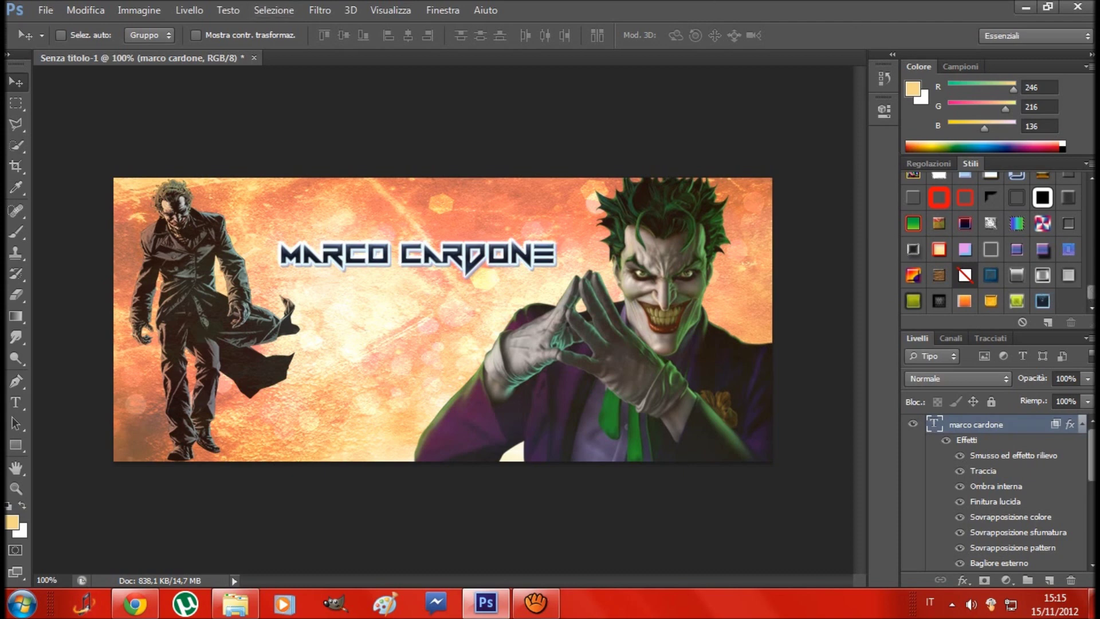
left_click(42, 16)
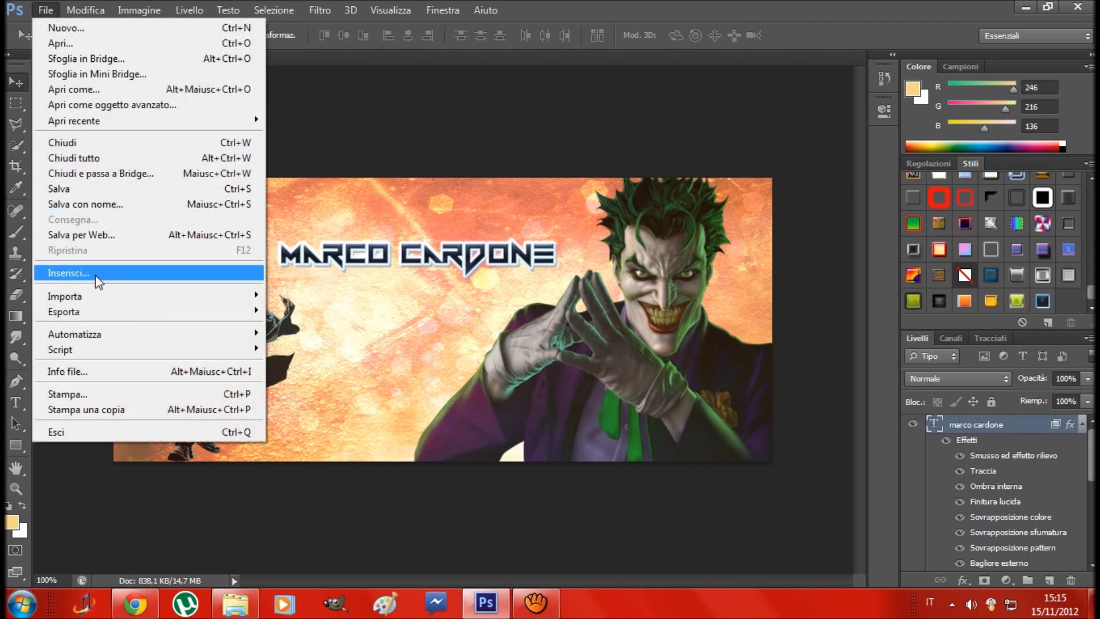
left_click(95, 275)
left_click(555, 263)
scroll(555, 264, "down", 1)
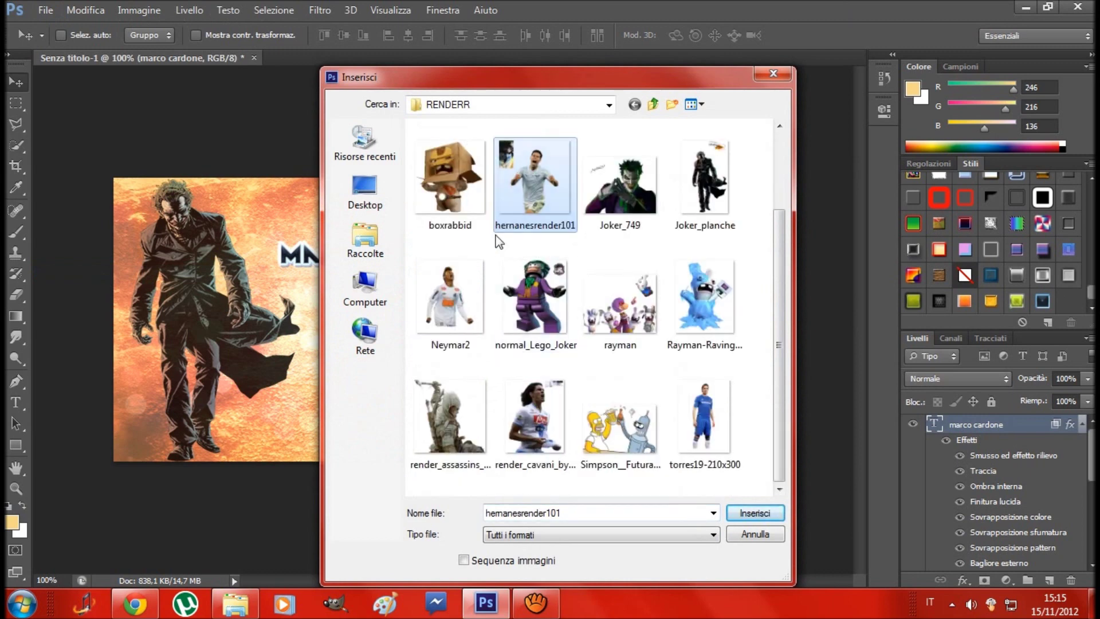
scroll(436, 229, "up", 1)
left_click(365, 192)
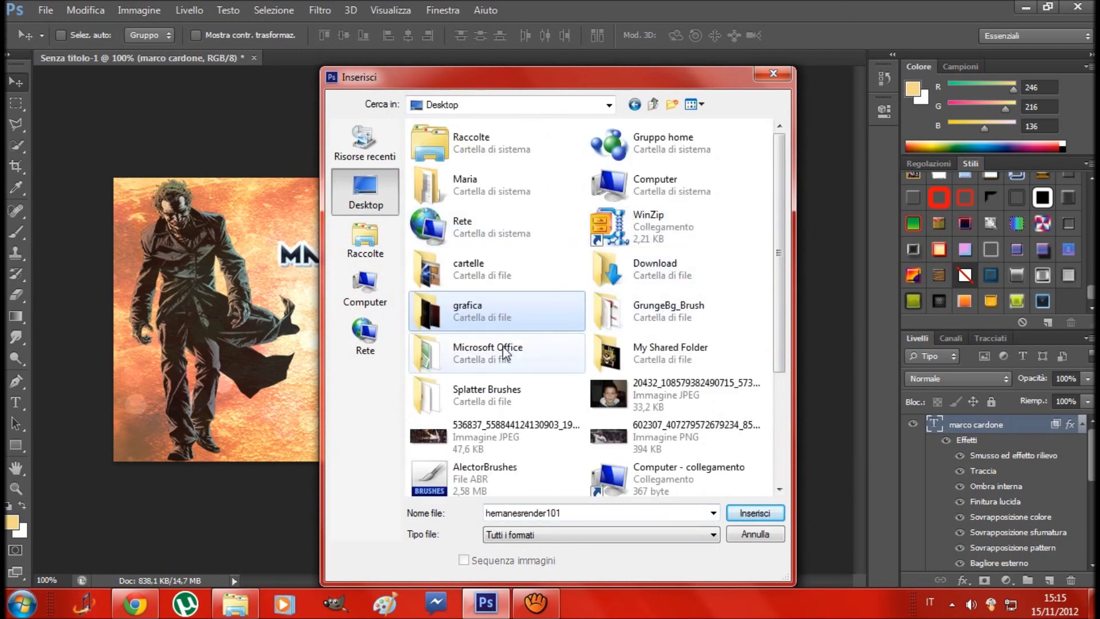
double_click(487, 319)
double_click(696, 168)
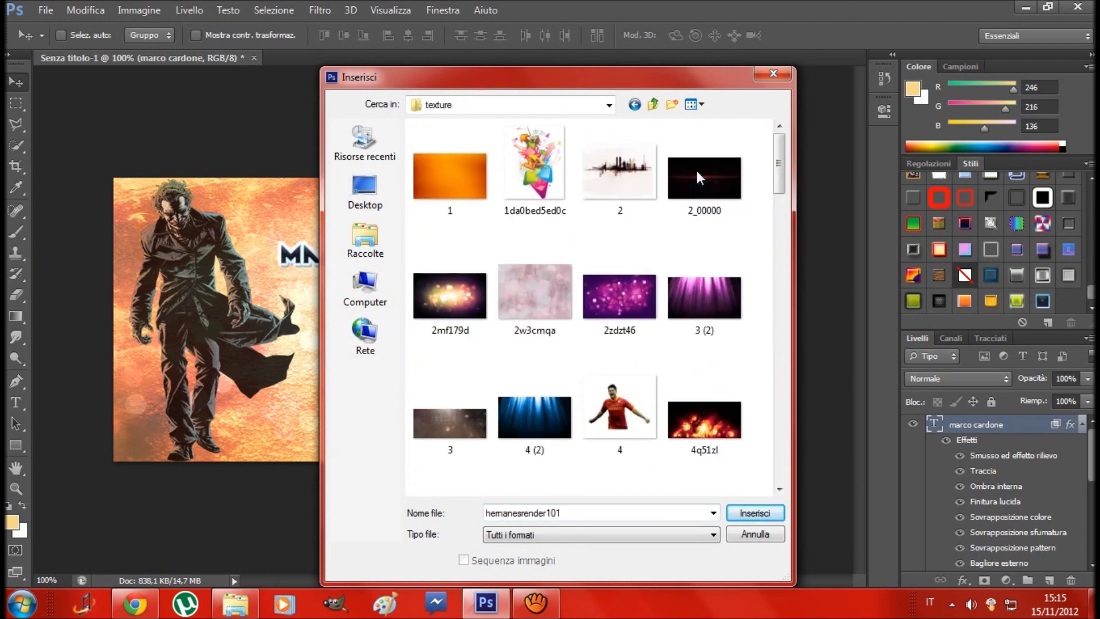
scroll(632, 290, "down", 3)
scroll(634, 294, "down", 2)
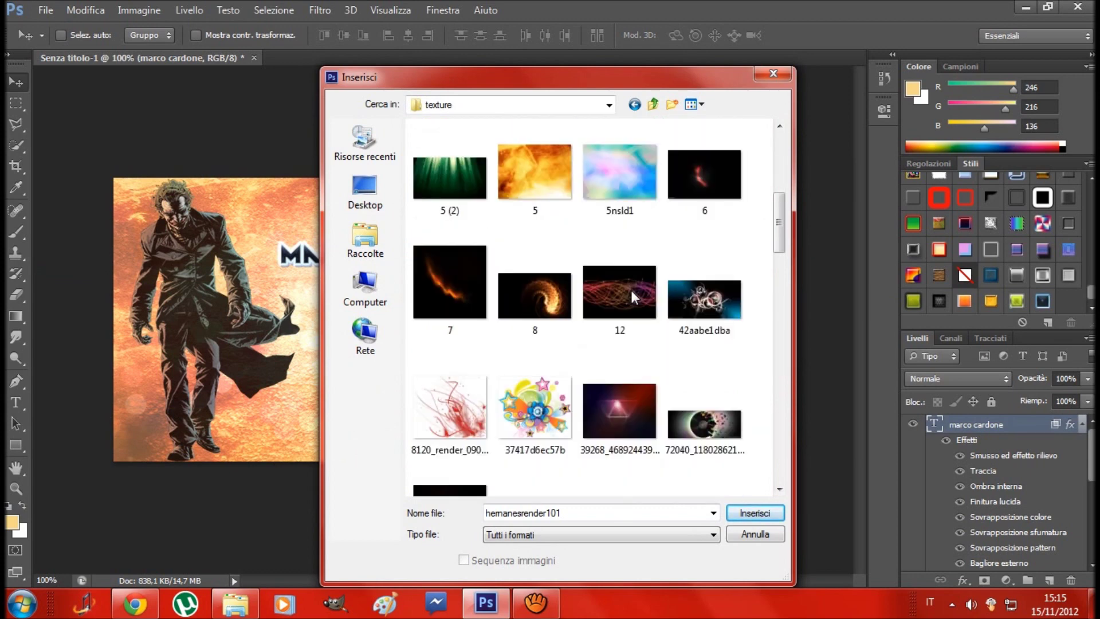
scroll(634, 294, "down", 1)
scroll(635, 294, "down", 2)
scroll(634, 295, "down", 1)
scroll(634, 296, "down", 3)
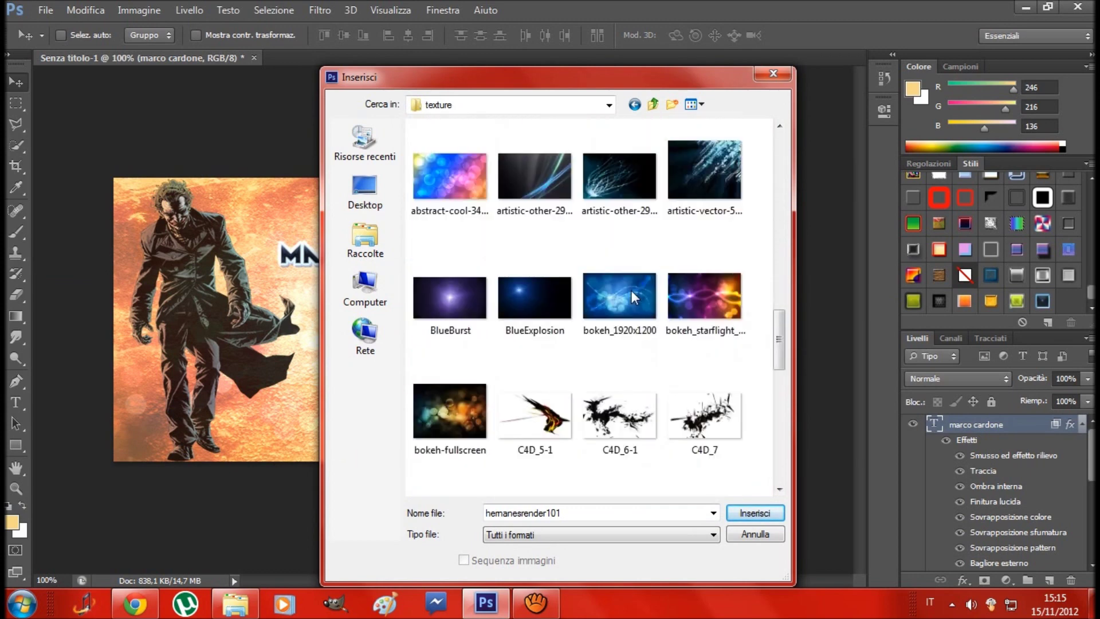
scroll(634, 297, "down", 3)
scroll(635, 297, "down", 3)
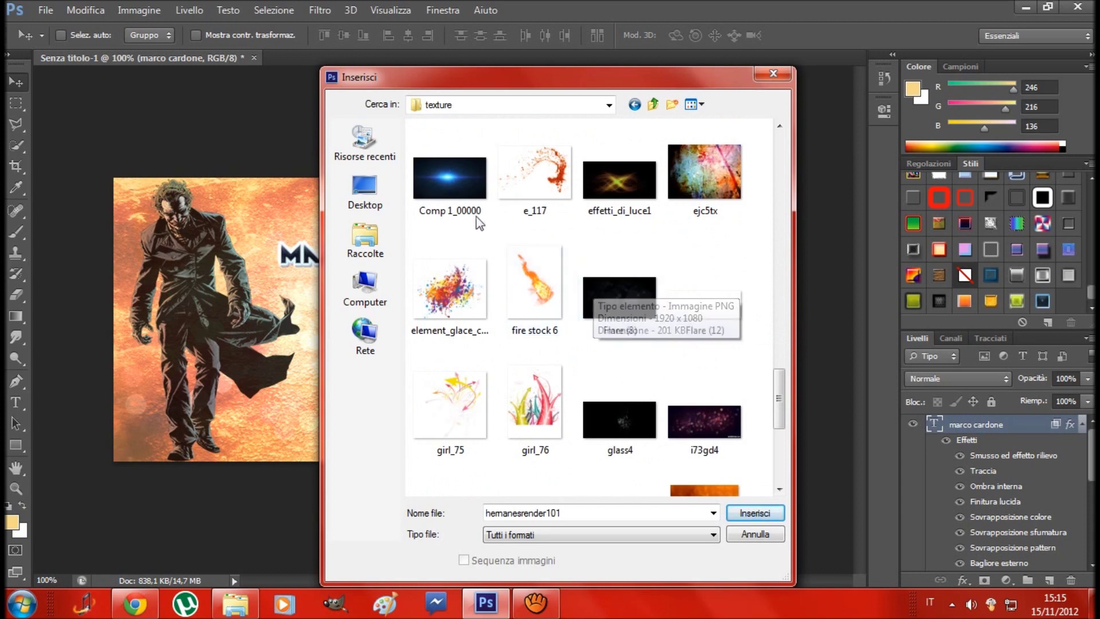
double_click(450, 198)
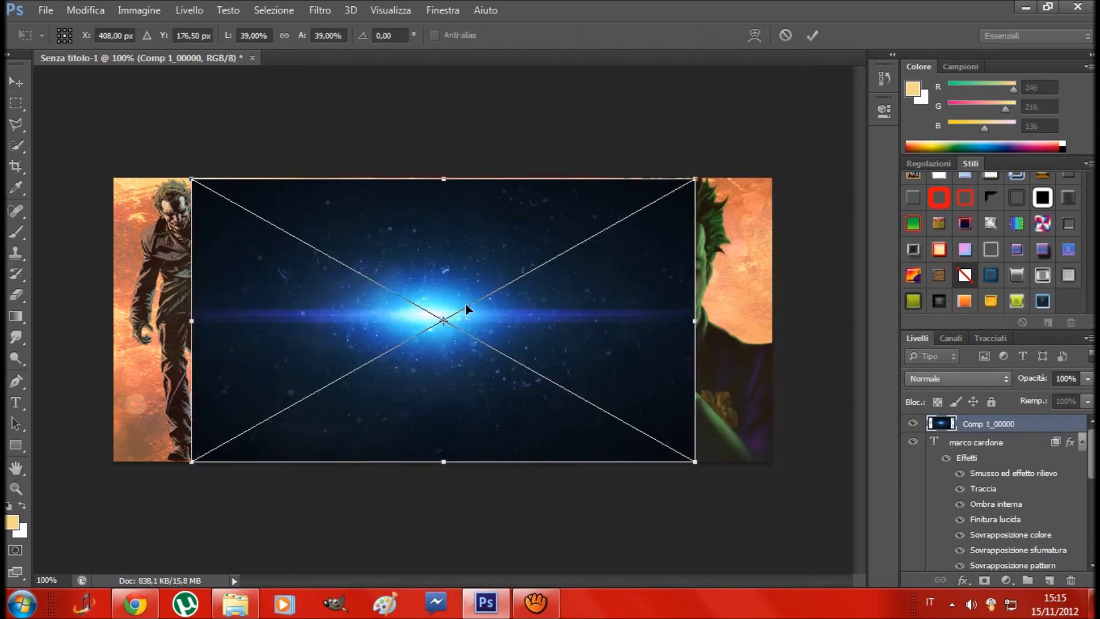
left_click_drag(469, 325, 456, 259)
key("Return")
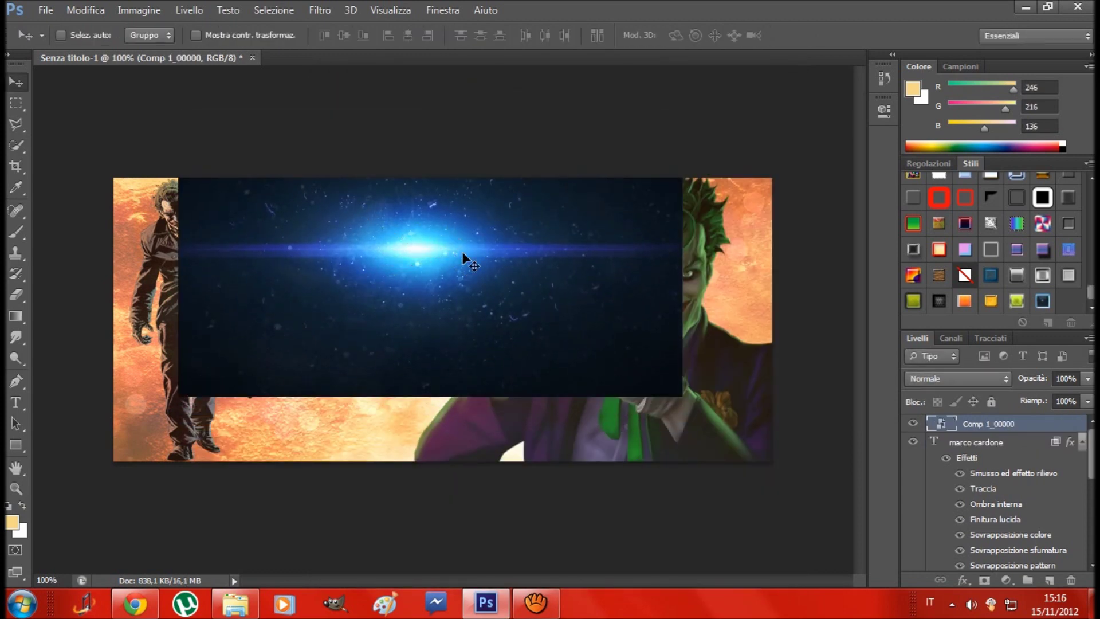
left_click(958, 379)
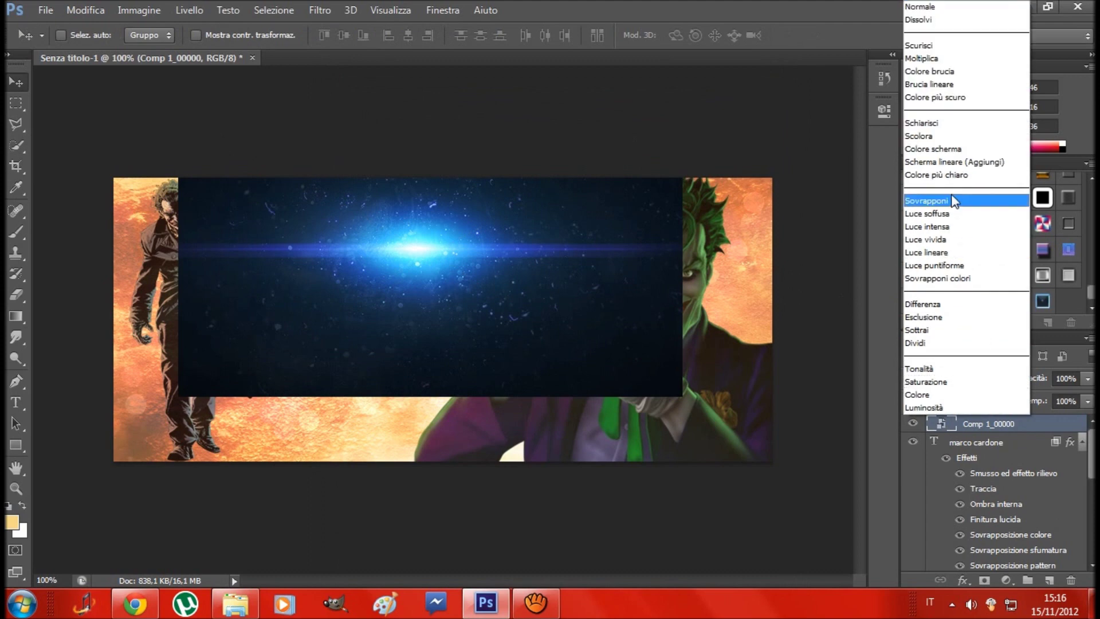
left_click(954, 161)
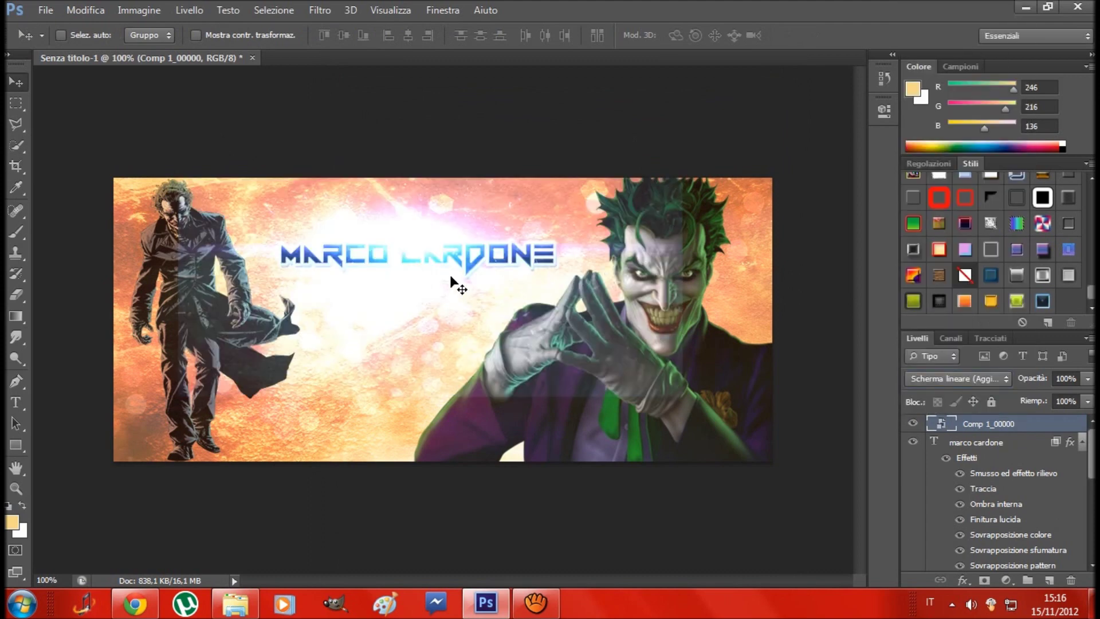
left_click_drag(451, 277, 467, 255)
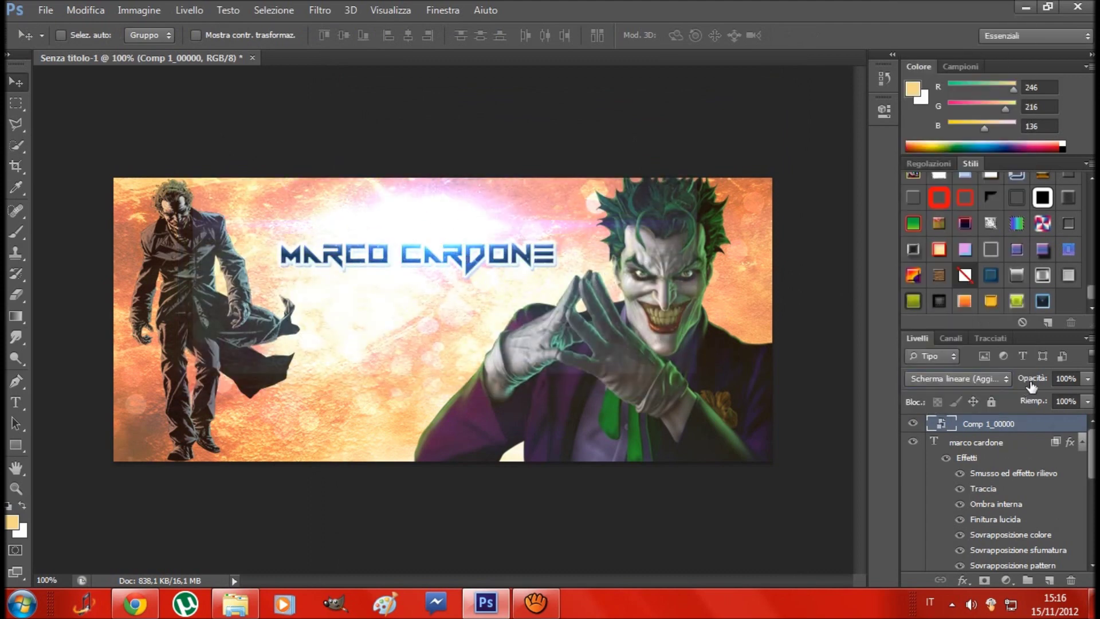
right_click(961, 431)
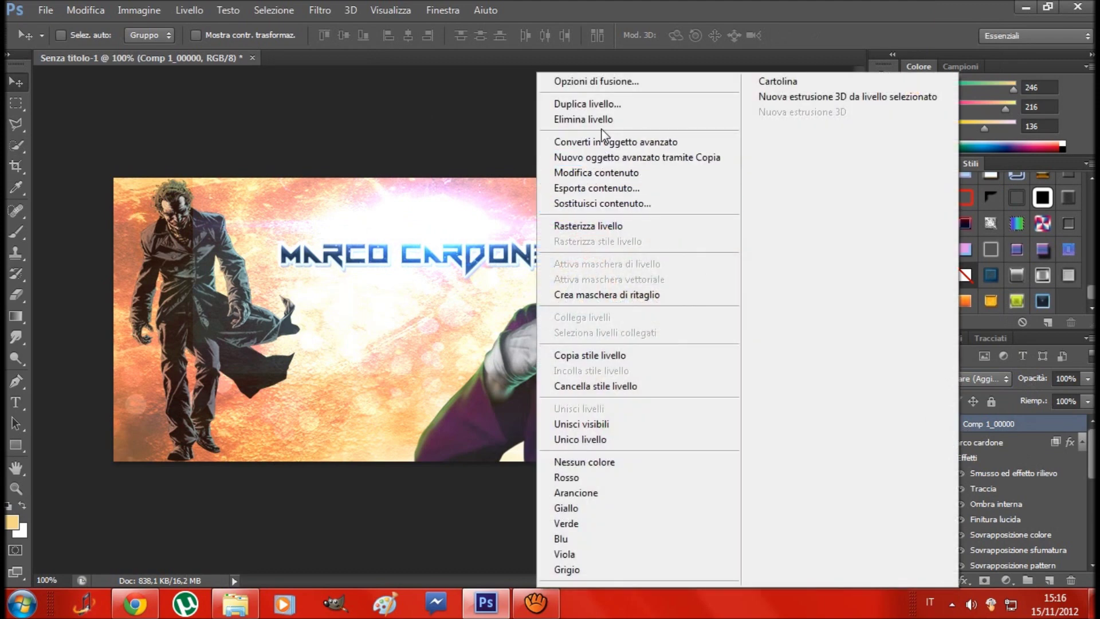
left_click(604, 120)
left_click(486, 238)
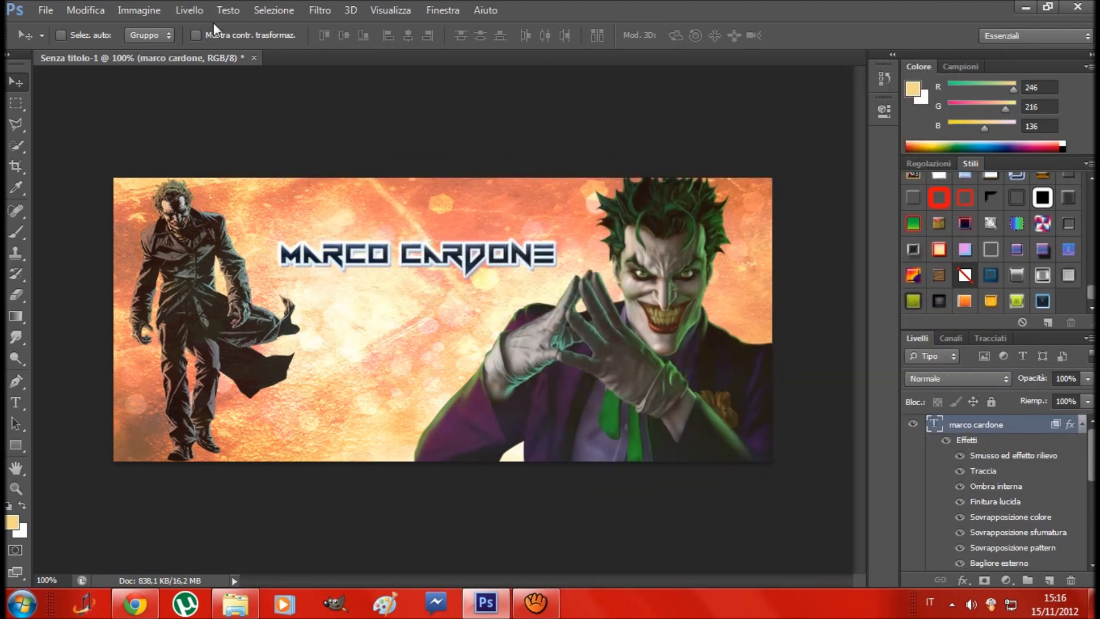
left_click(46, 10)
- Place the 2_00000 red space-flare image from the texture folder into the banner
left_click(73, 271)
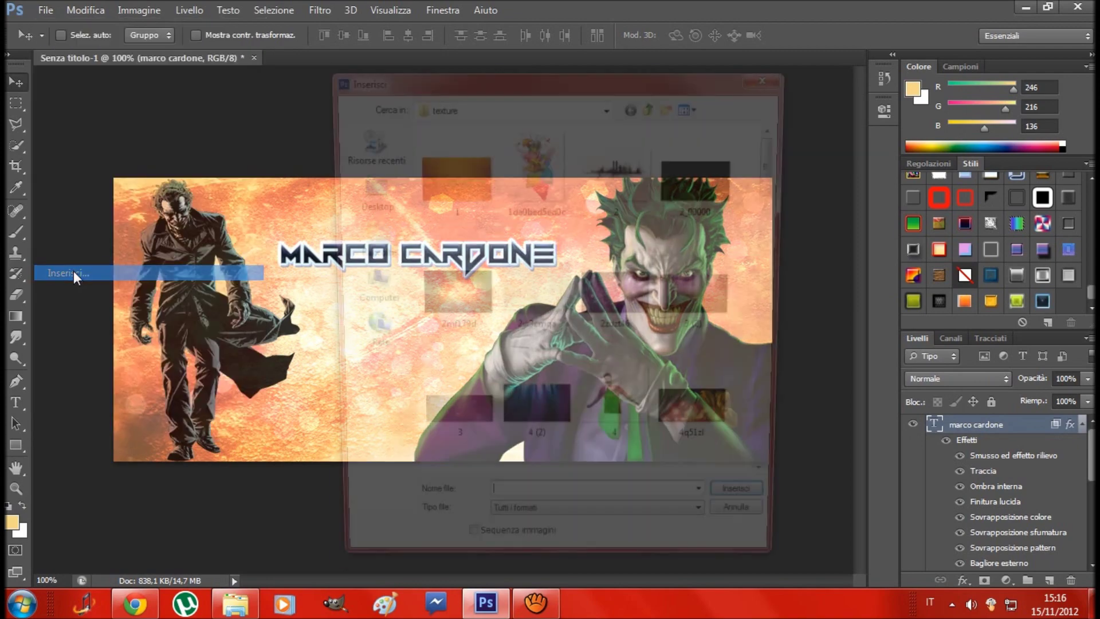
left_click(544, 304)
scroll(543, 303, "down", 5)
scroll(543, 303, "down", 2)
scroll(543, 303, "down", 5)
scroll(545, 305, "down", 3)
scroll(544, 305, "up", 10)
scroll(544, 305, "up", 3)
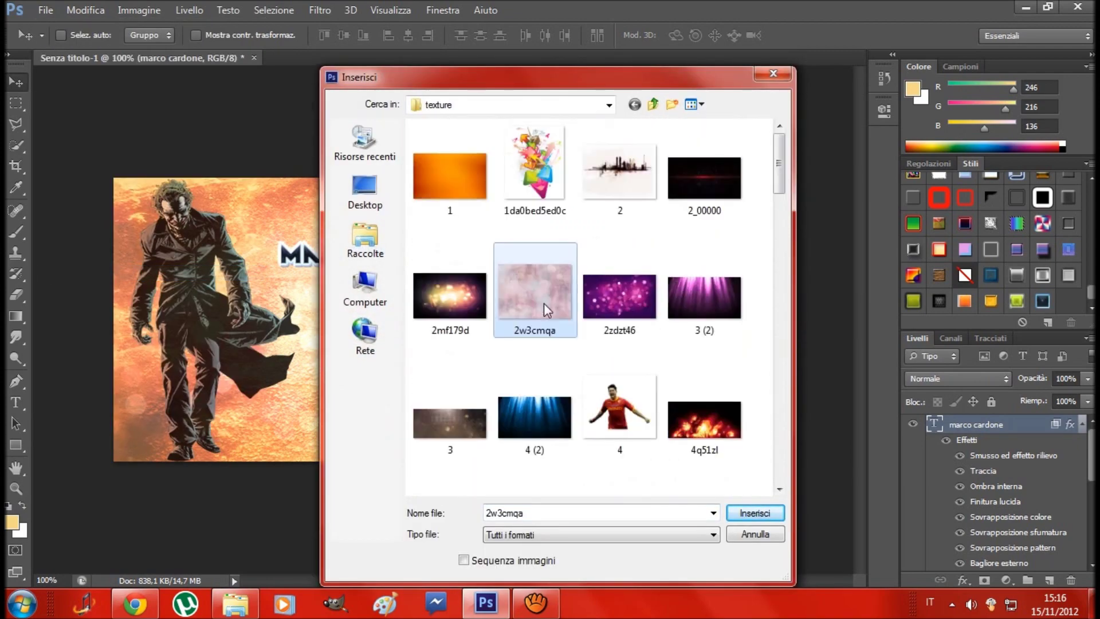
left_click(697, 181)
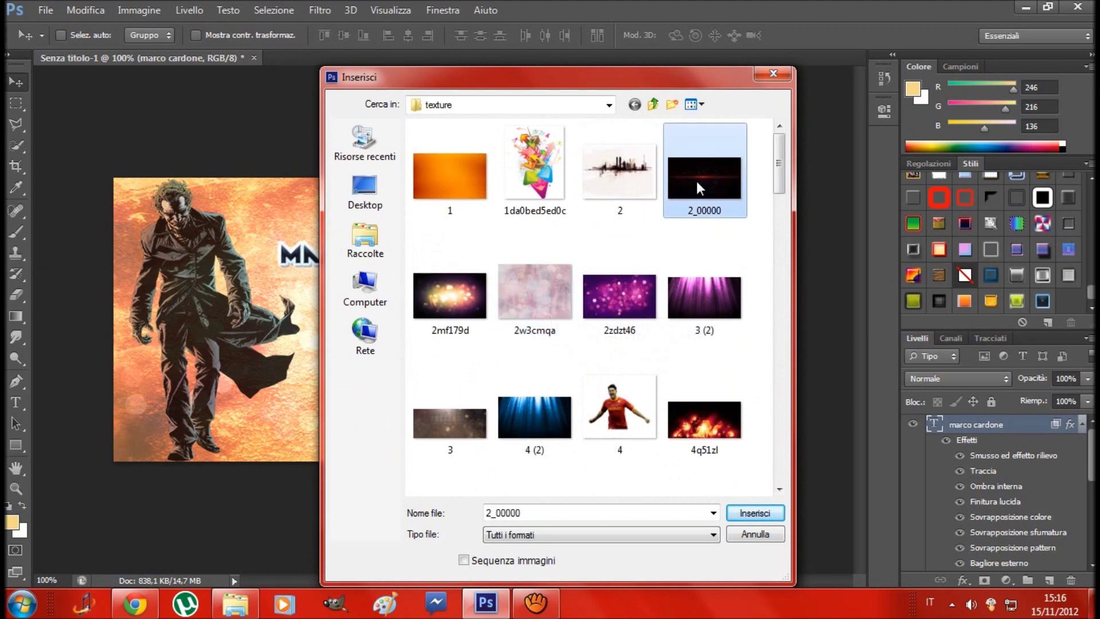
left_click(739, 504)
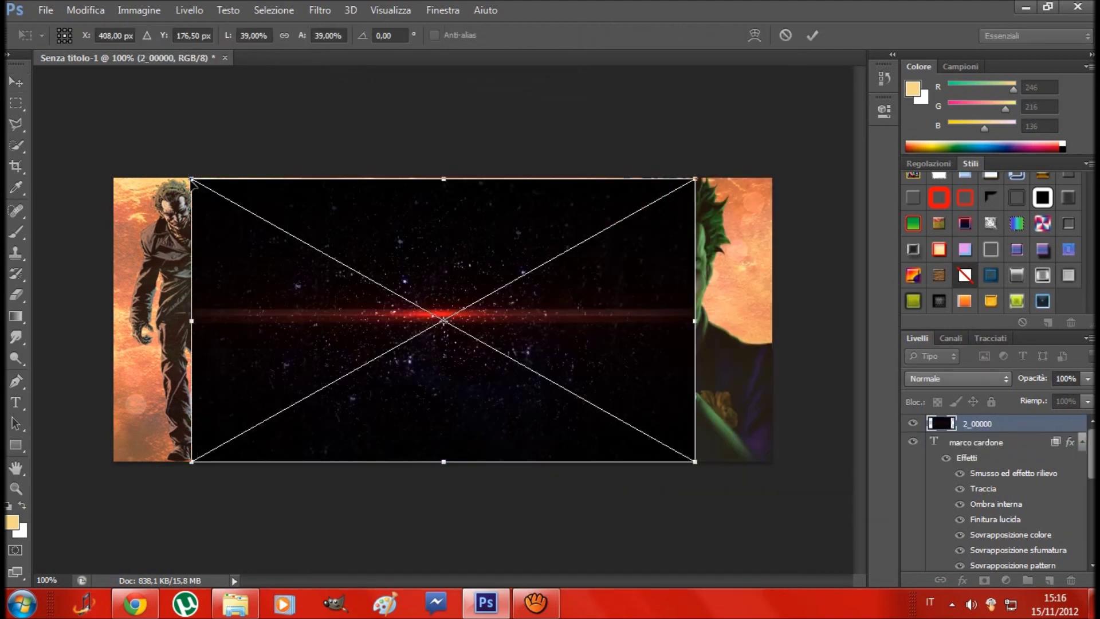
- Stretch and position the 2_00000 image to cover the whole banner
left_click_drag(191, 179, 99, 140)
left_click_drag(703, 471, 831, 491)
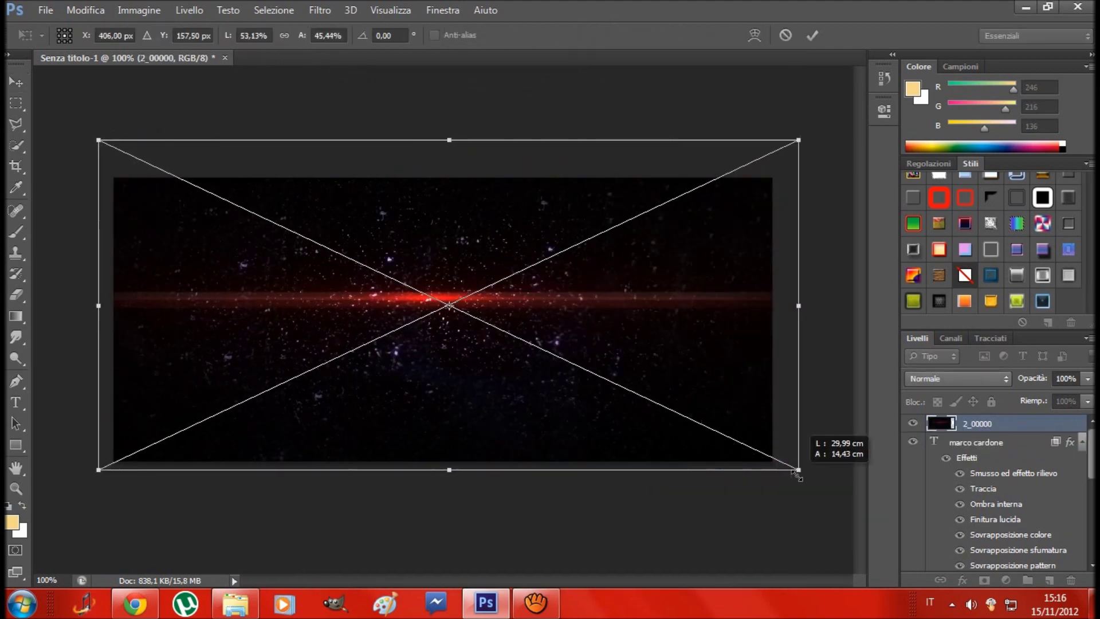
left_click_drag(459, 337, 403, 304)
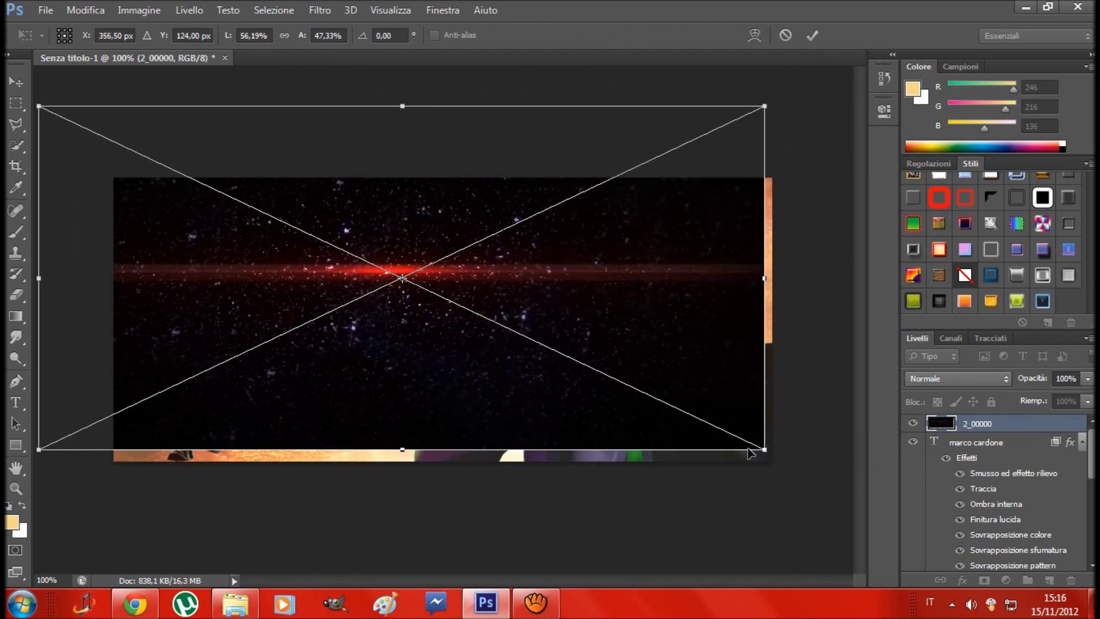
left_click_drag(776, 459, 800, 492)
key("Up")
key("Up")
key("Up")
key("Return")
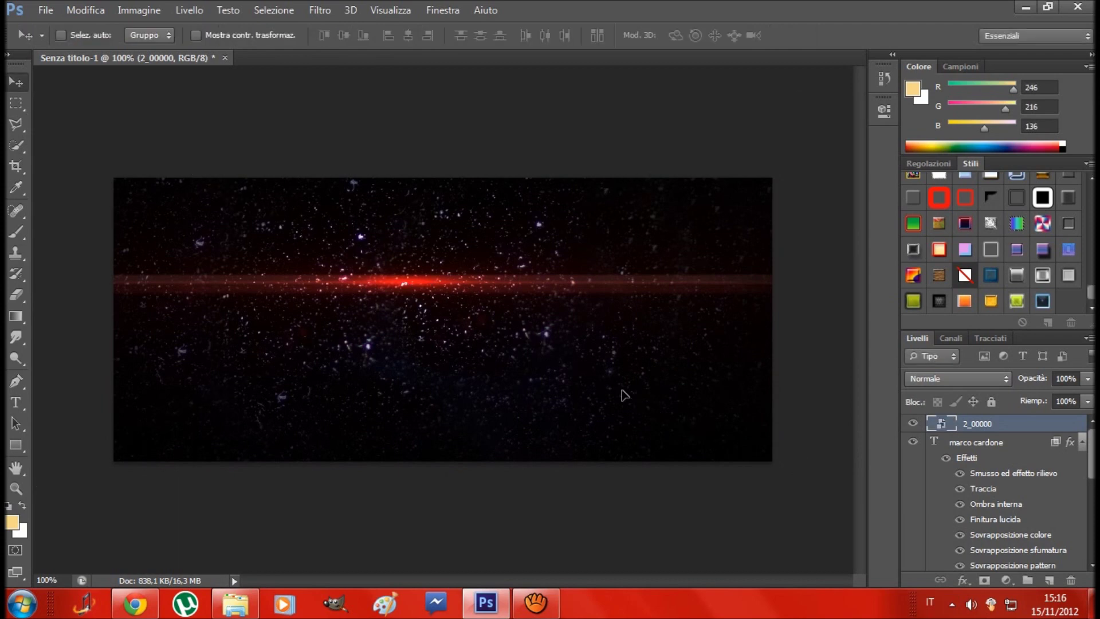
- Set the 2_00000 layer to Linear Dodge (Add) blending and slide it into position
left_click(995, 379)
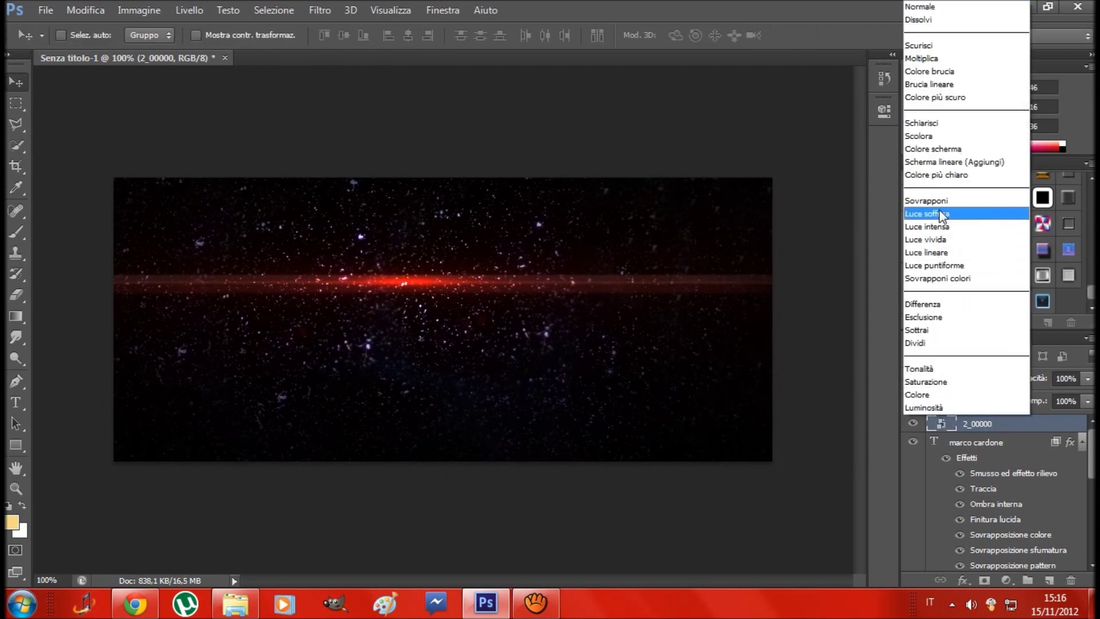
left_click(941, 162)
mouse_move(453, 287)
left_mouse_down()
mouse_move(462, 283)
mouse_move(449, 269)
left_mouse_up()
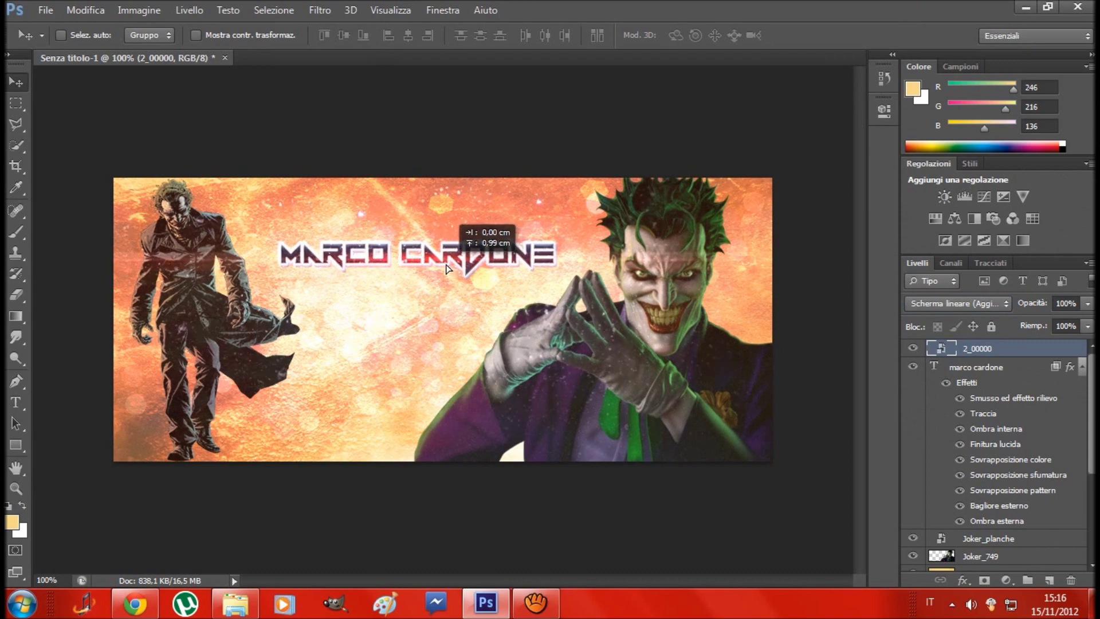
left_click_drag(448, 270, 442, 265)
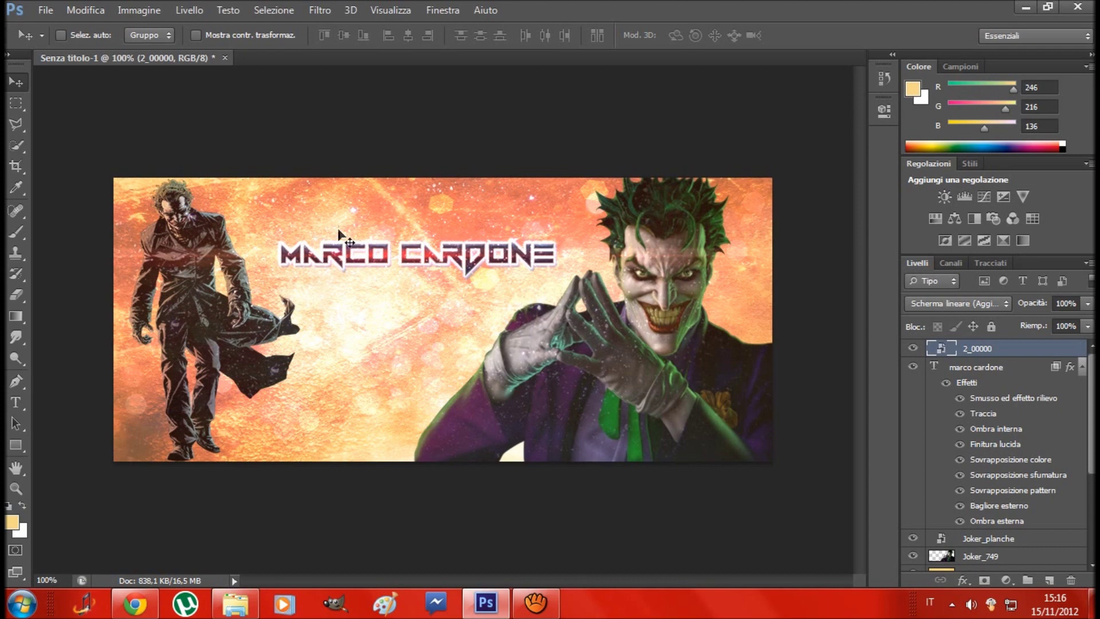
left_click_drag(410, 263, 346, 261)
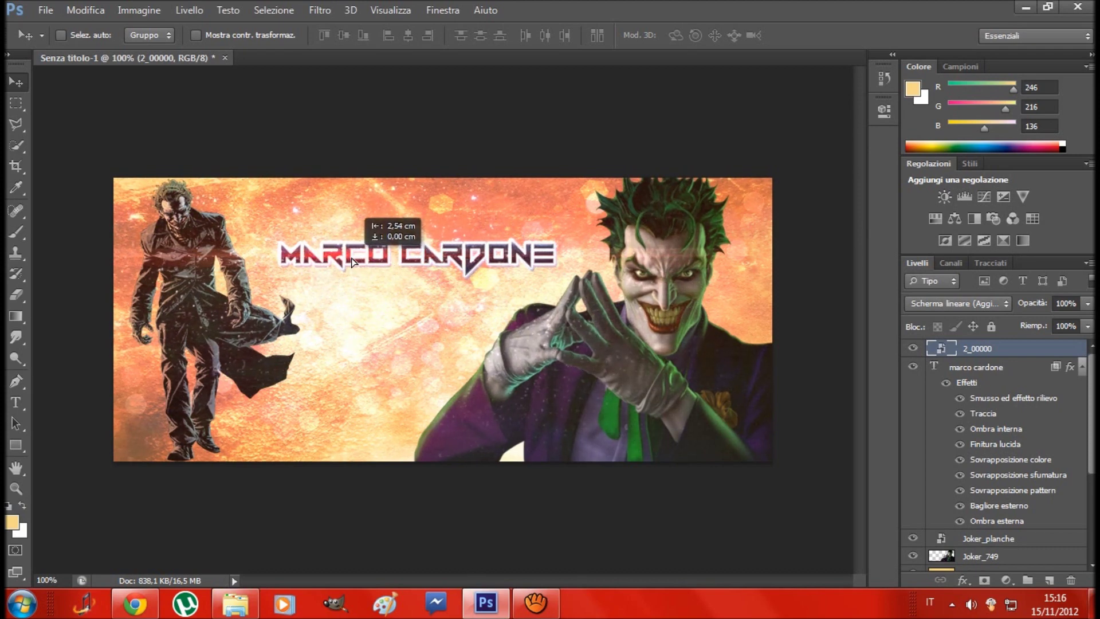
left_click_drag(346, 261, 434, 259)
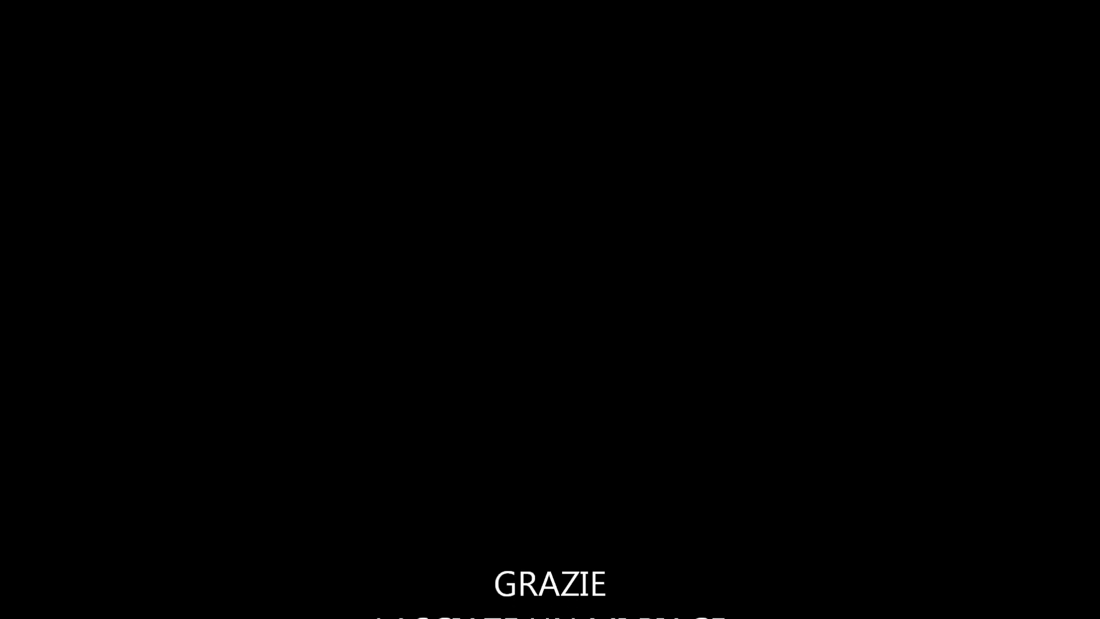